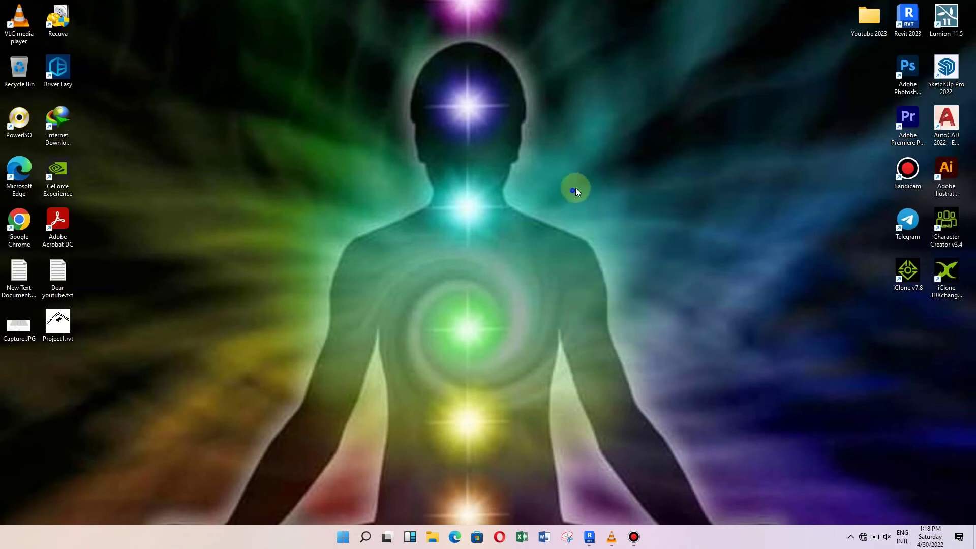
Refresh the Windows desktop twice from its right-click menu
right_click(573, 193)
click(599, 226)
right_click(568, 197)
click(596, 226)
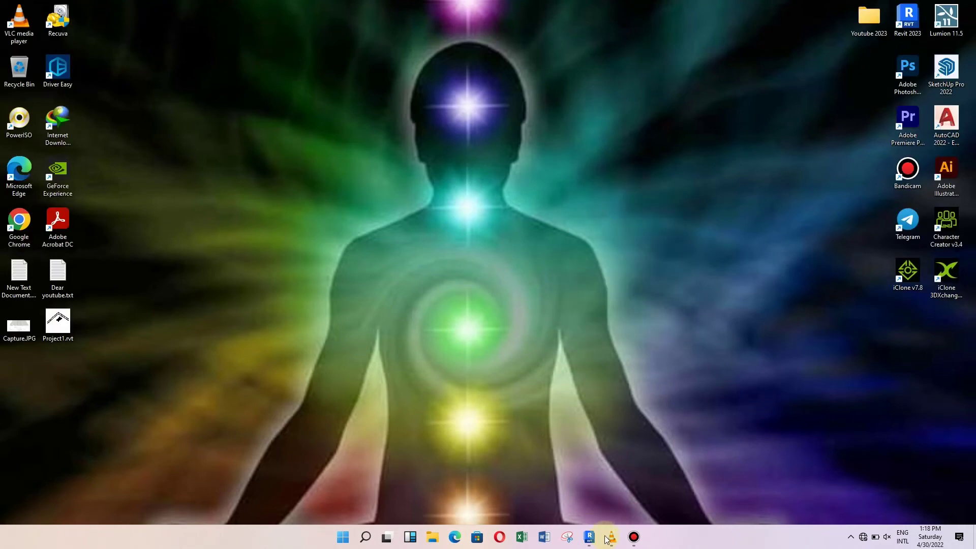
Restore the Revit window and zoom around the empty Level 1 floor plan
click(589, 537)
scroll(519, 297, down, 1)
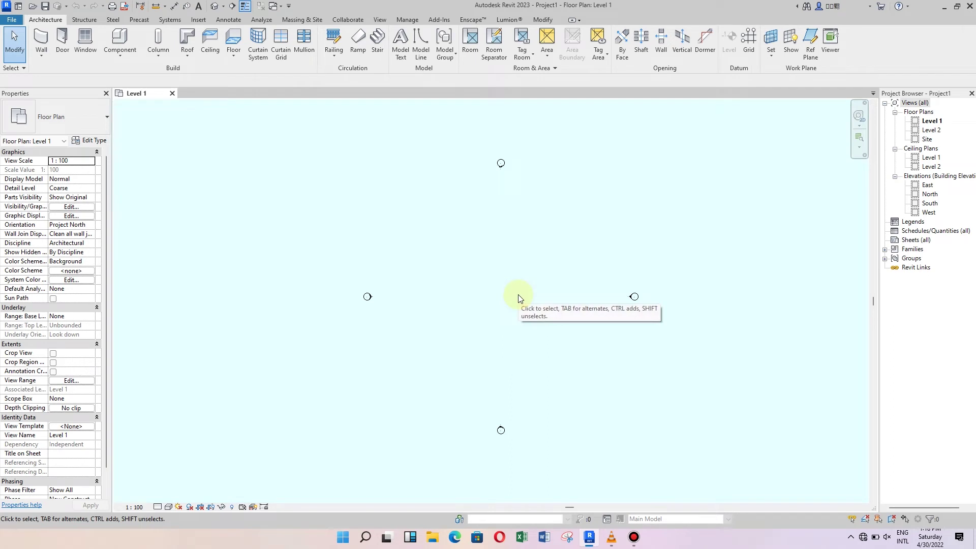
scroll(511, 282, down, 1)
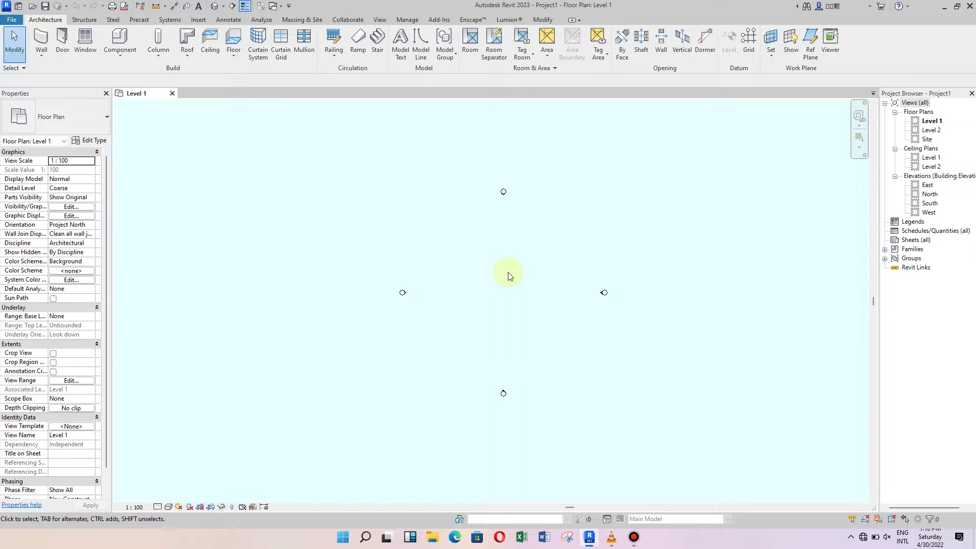
scroll(442, 241, up, 1)
scroll(396, 280, down, 2)
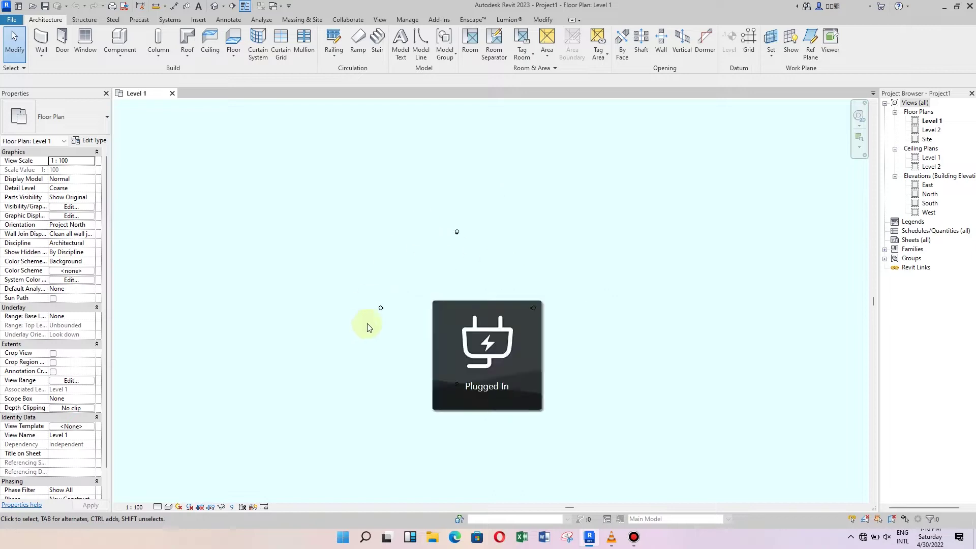
scroll(553, 270, down, 1)
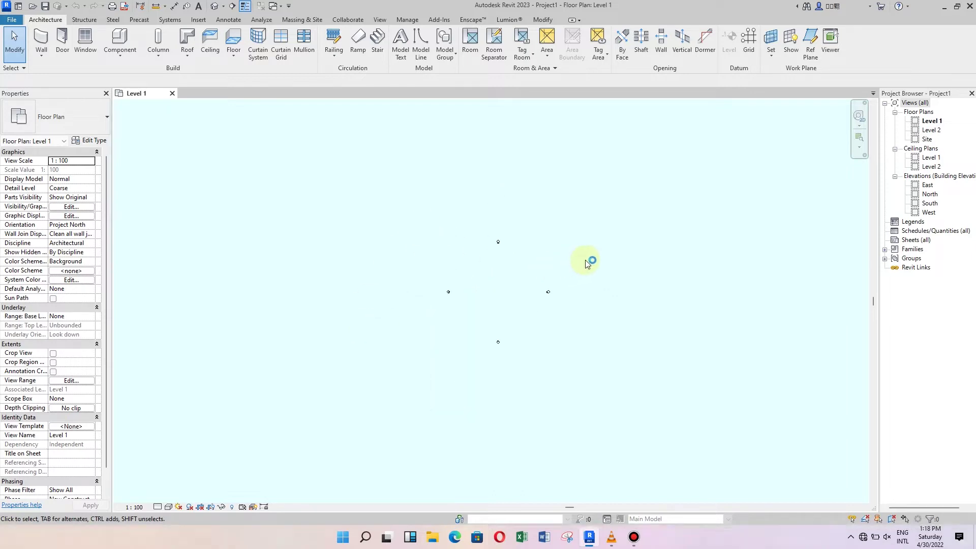
scroll(588, 261, up, 1)
scroll(586, 266, up, 2)
scroll(485, 290, up, 2)
scroll(539, 264, down, 3)
scroll(551, 265, up, 2)
scroll(511, 196, up, 1)
Draw a 12000-long Curtain Wall across the centre of the Level 1 plan
click(41, 41)
click(73, 114)
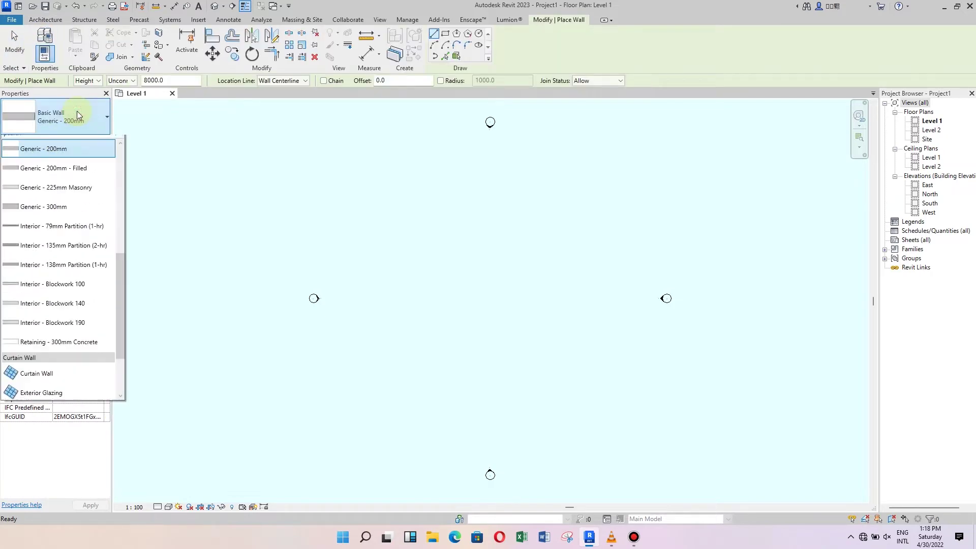
scroll(90, 316, down, 3)
click(43, 323)
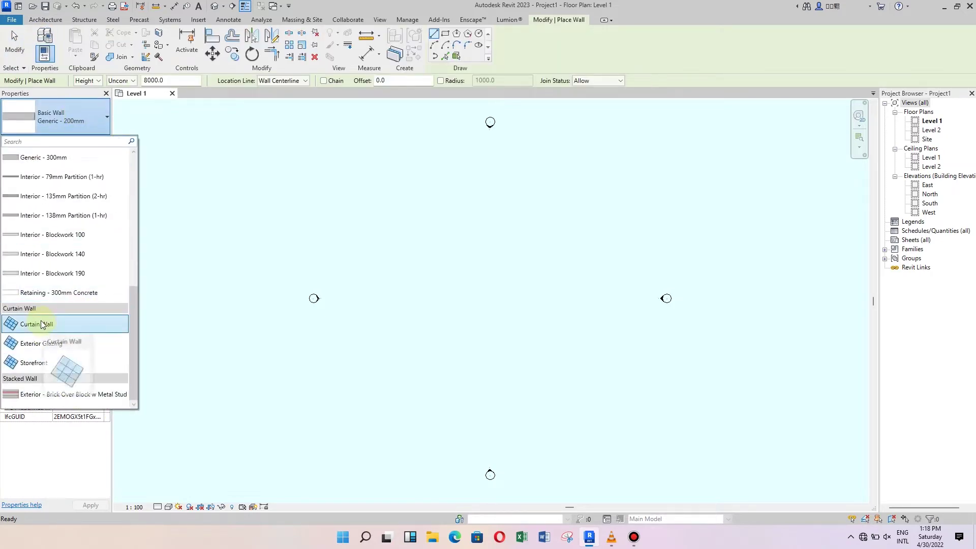
click(445, 299)
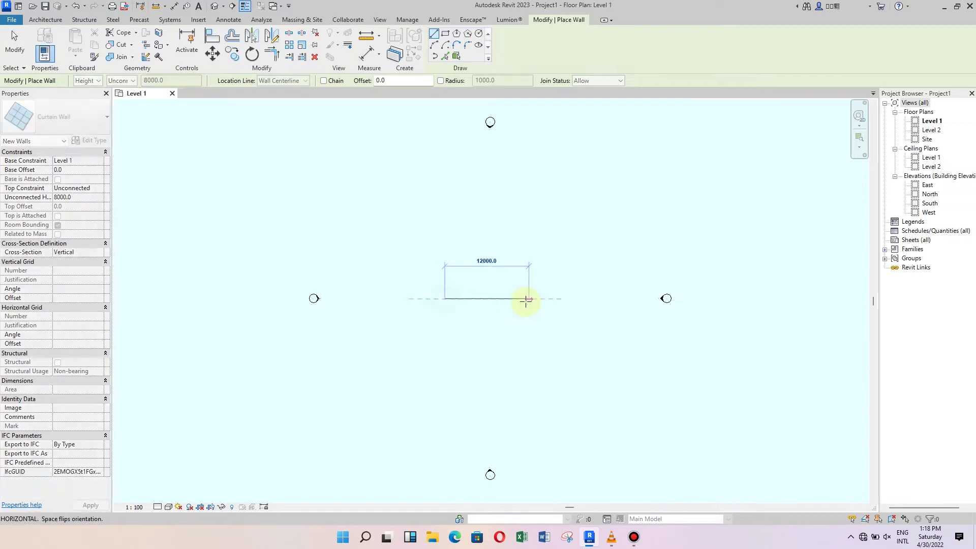
click(528, 299)
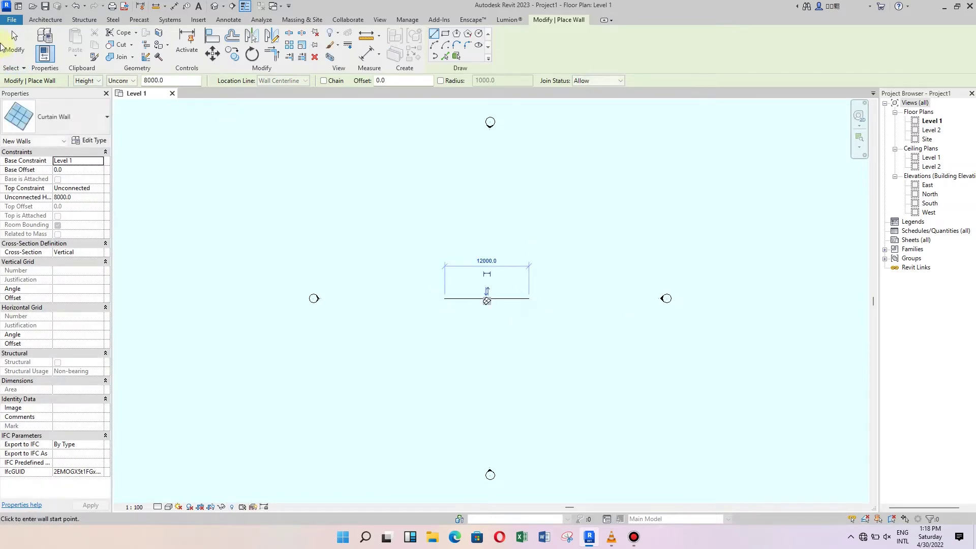
click(12, 47)
Set the curtain wall's Unconnected Height to 4000 and switch to the default 3D view
click(468, 298)
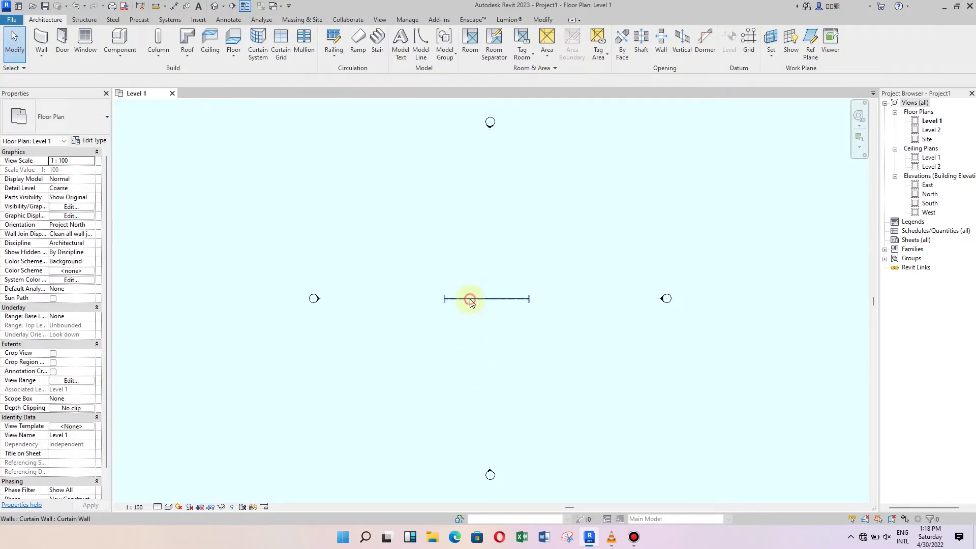
click(80, 197)
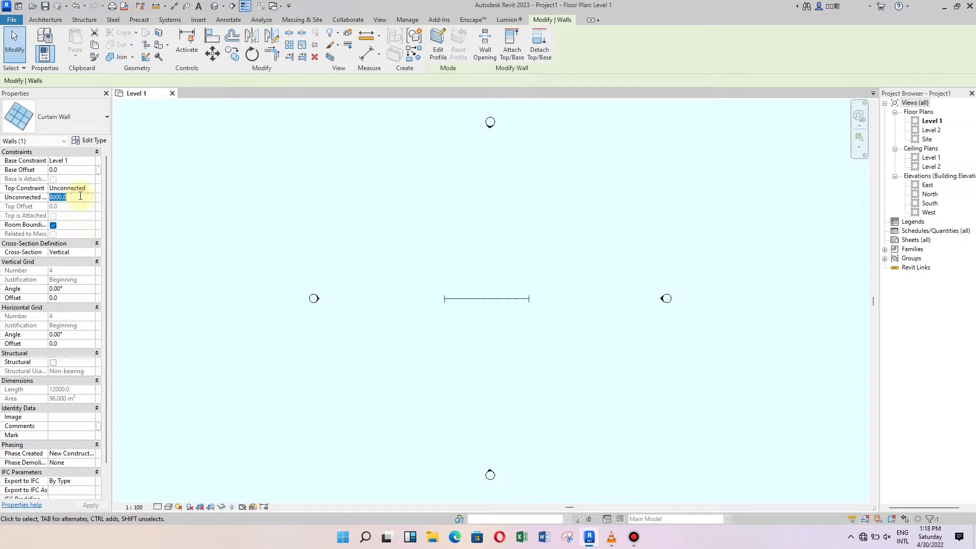
text(40)
click(391, 222)
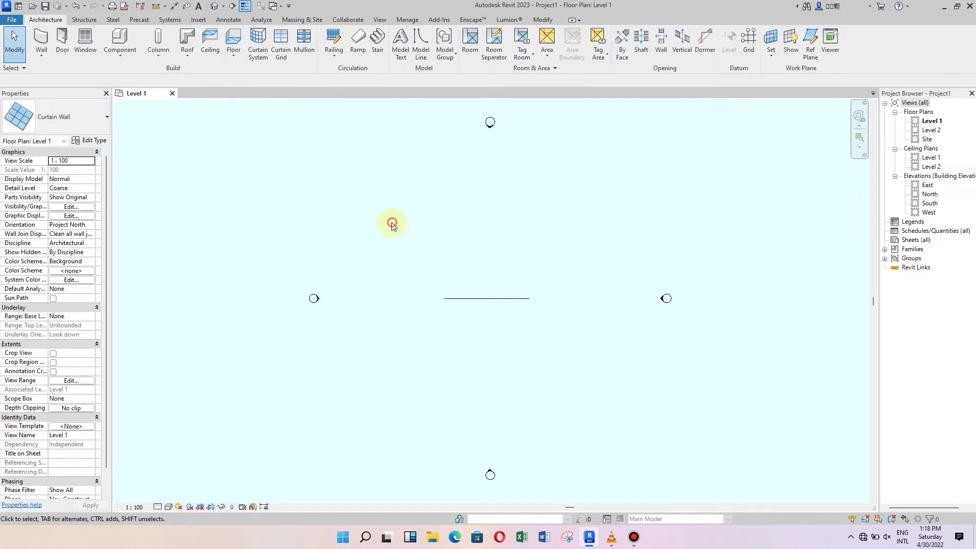
click(213, 8)
Set the 3D view to Fine detail level with Consistent Colors shading
mouse_move(437, 408)
shift+middle_down()
mouse_move(610, 369)
mouse_move(510, 371)
shift+middle_up()
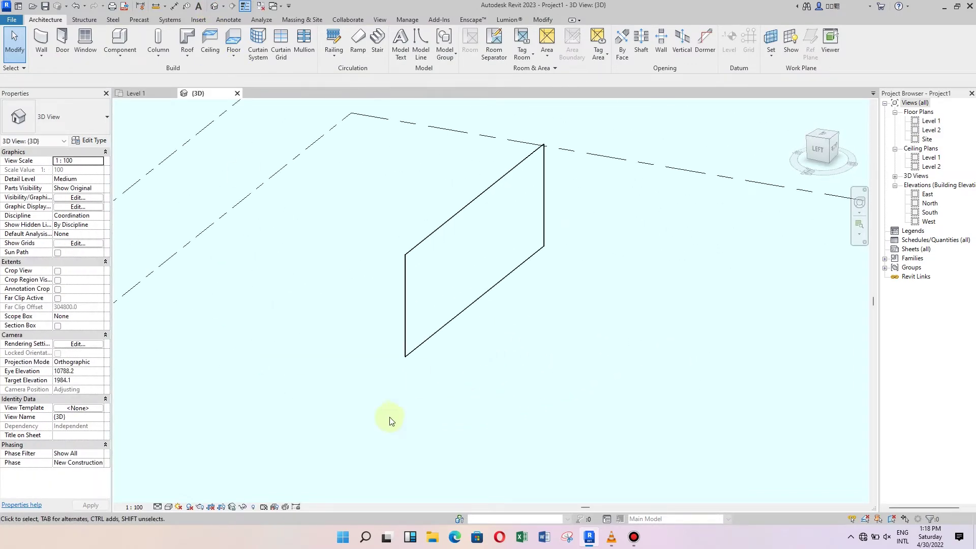
click(157, 506)
click(168, 507)
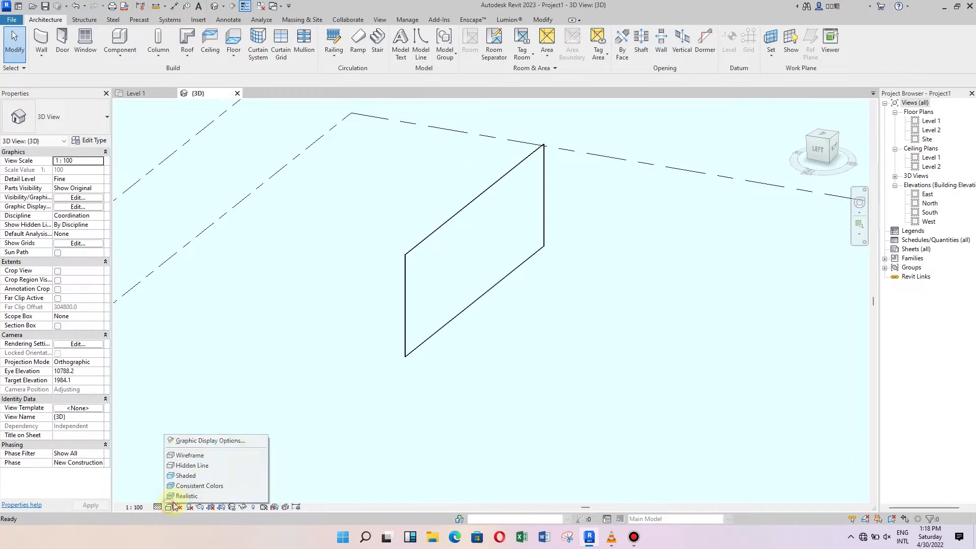
click(192, 487)
Bring up the curtain wall's type properties
scroll(362, 436, down, 2)
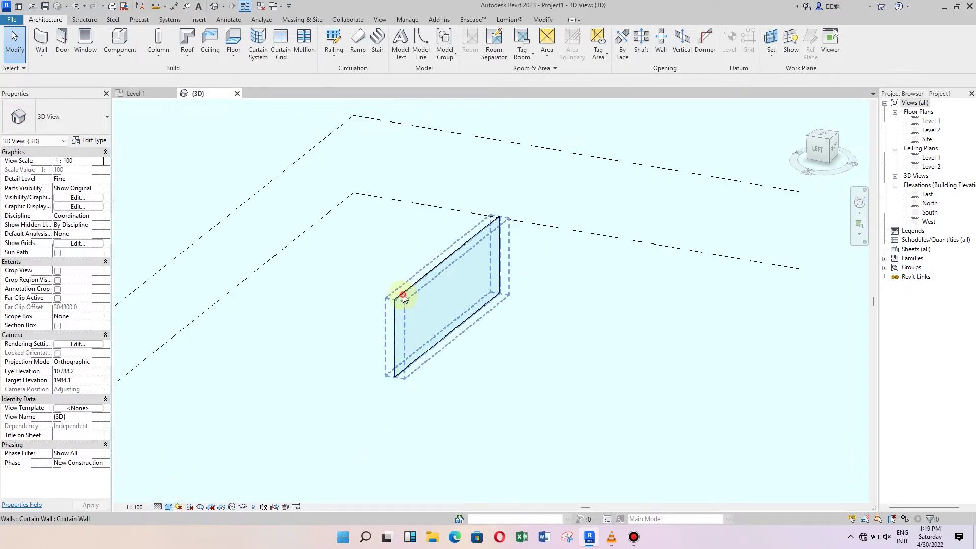
click(403, 296)
click(91, 140)
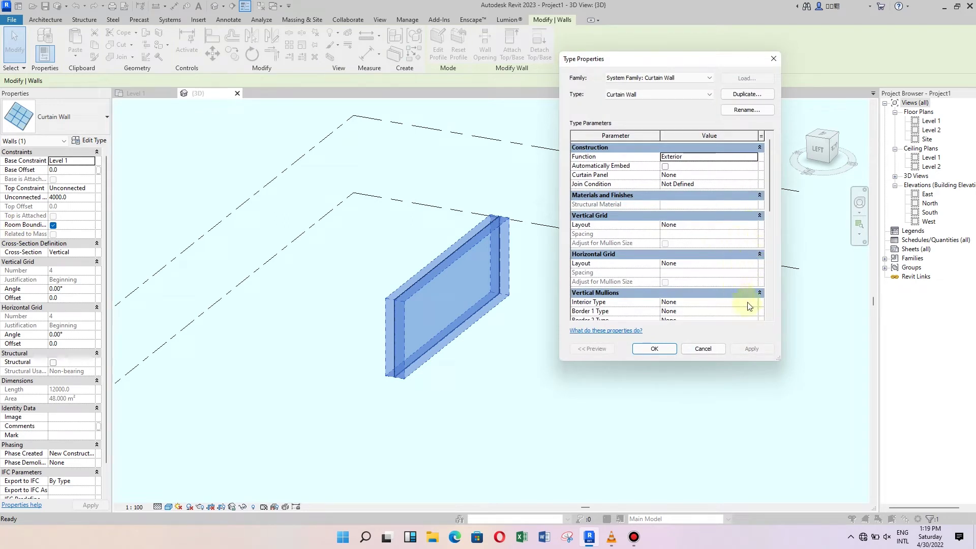
Apply a Fixed Distance horizontal grid at 200.0 spacing, then undo it
scroll(745, 306, down, 1)
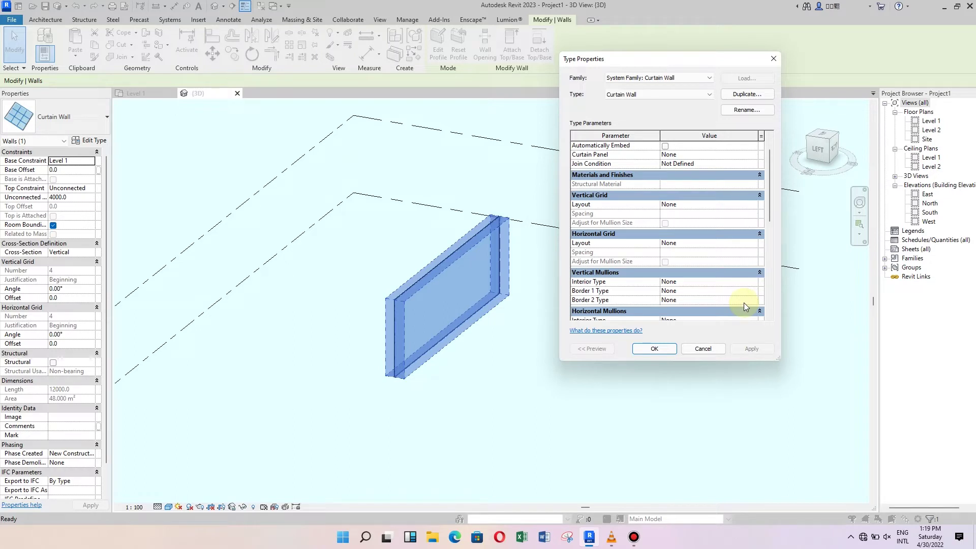
scroll(743, 304, up, 1)
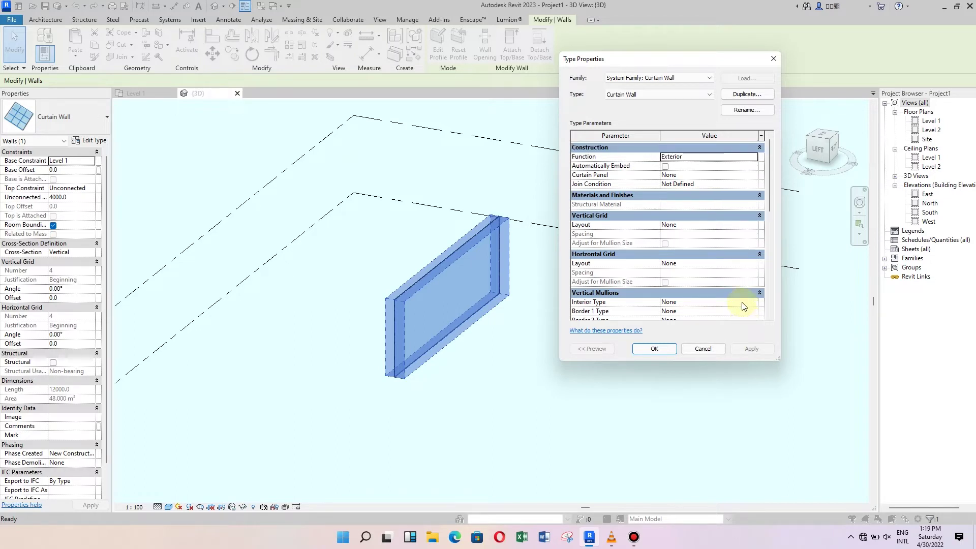
click(754, 226)
click(752, 263)
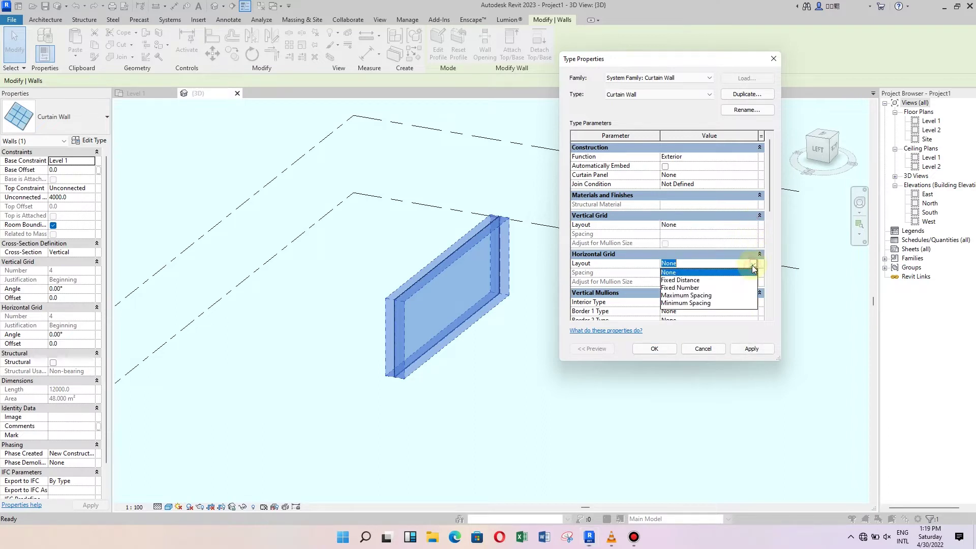
click(714, 280)
text(200)
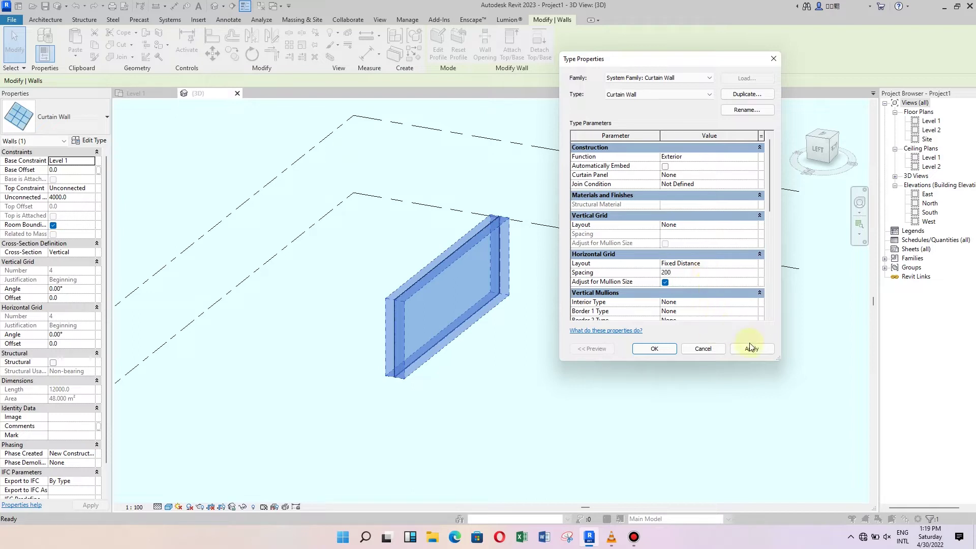
click(751, 349)
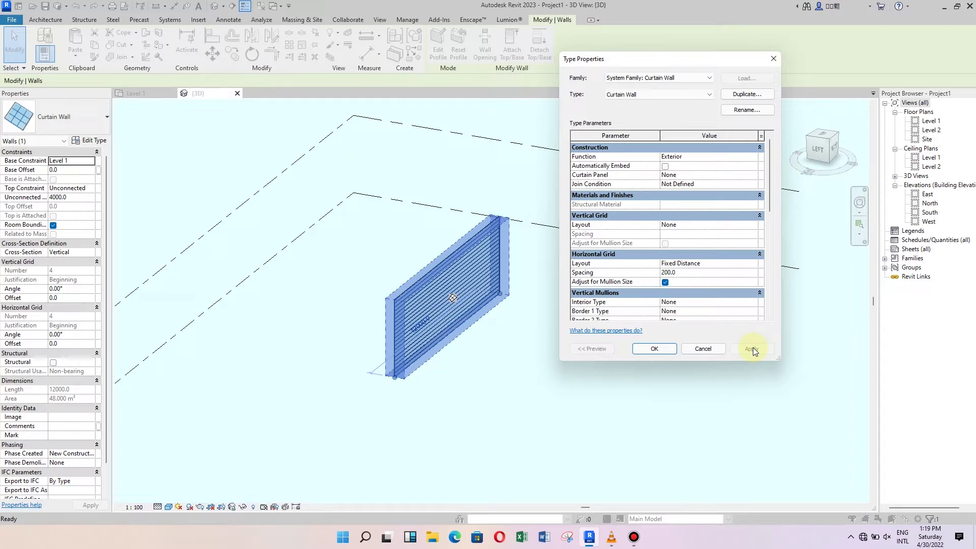
click(702, 349)
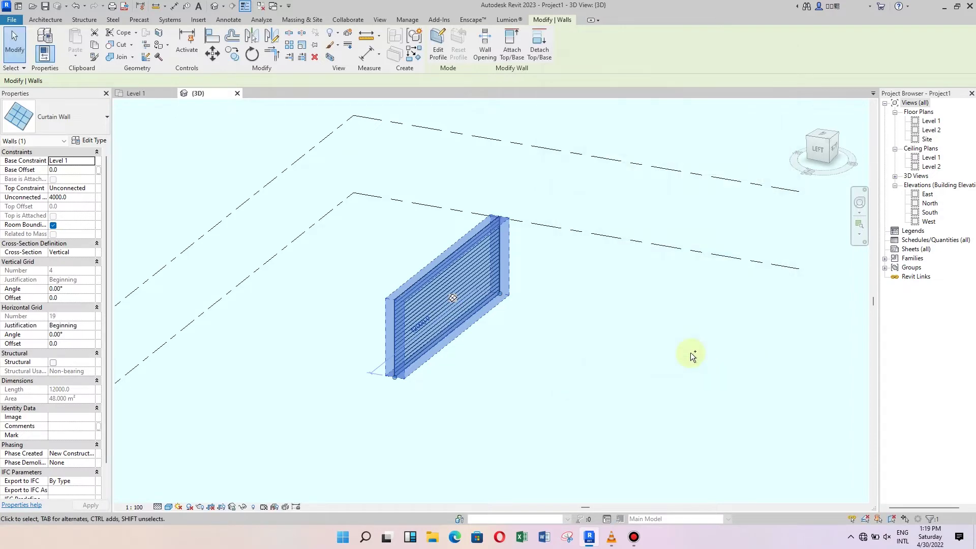
key(ctrl+z)
scroll(407, 319, up, 2)
Give the curtain wall type a Fixed Distance vertical grid at 200.0 spacing
click(396, 300)
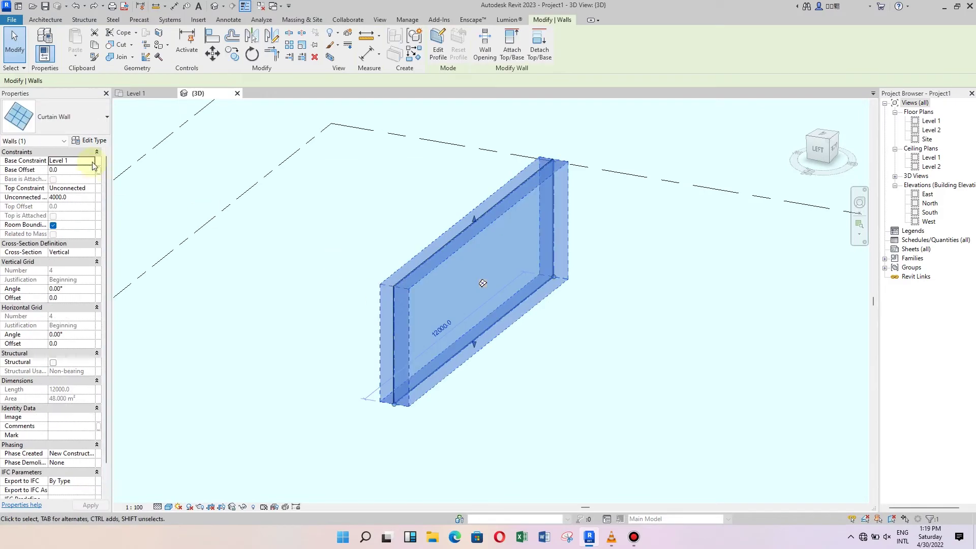
click(82, 140)
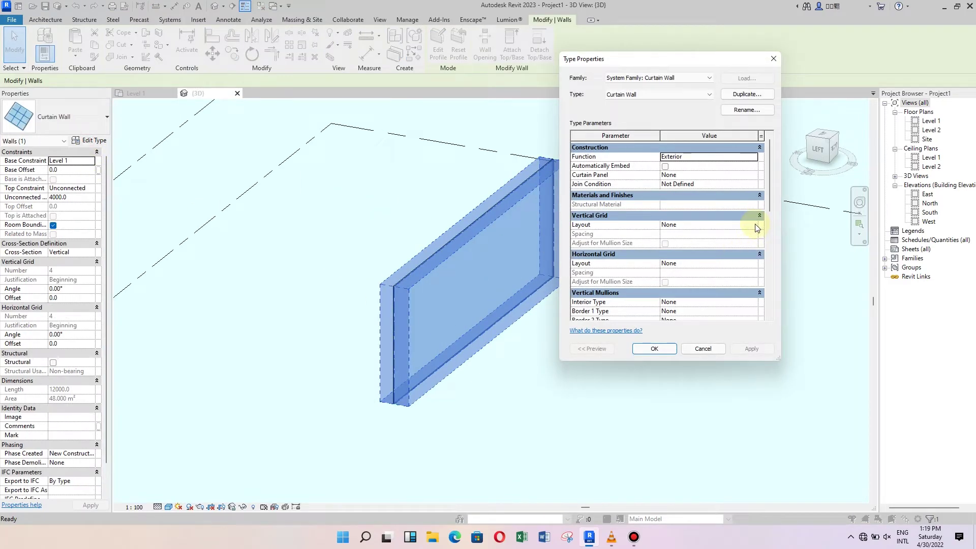
click(756, 226)
click(688, 243)
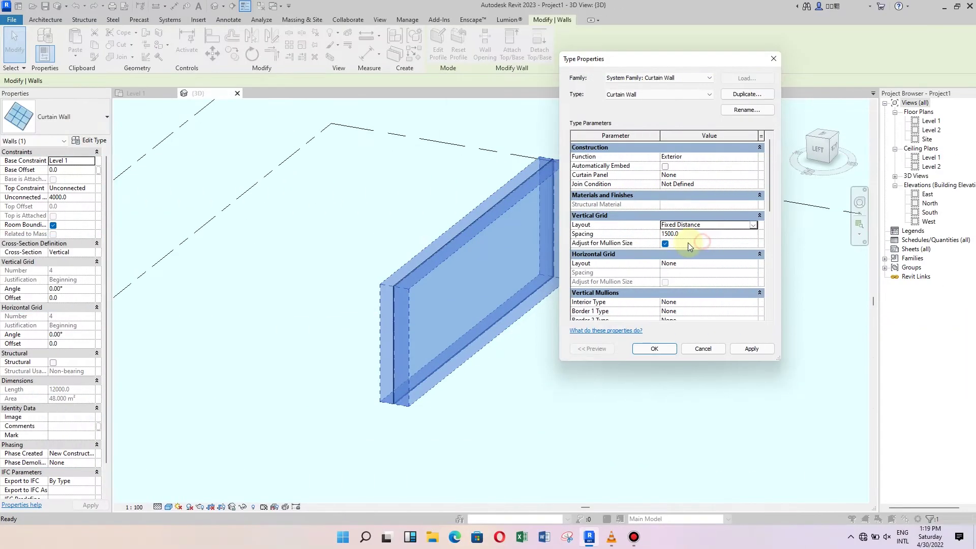
click(690, 234)
text(200)
click(750, 348)
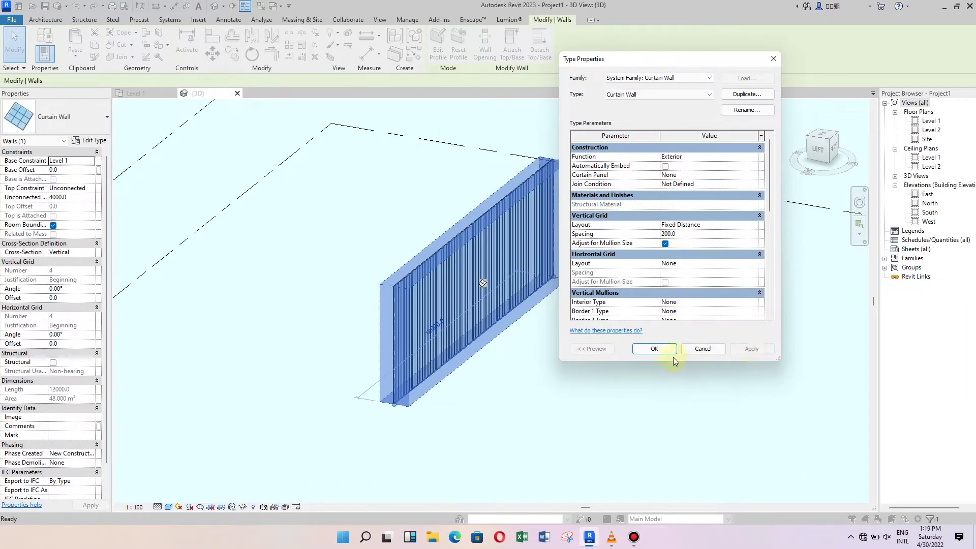
click(650, 350)
Orbit and zoom the 3D view to inspect the gridded wall from an angle
click(593, 385)
mouse_move(592, 385)
shift+middle_down()
mouse_move(635, 376)
mouse_move(529, 429)
mouse_move(528, 385)
shift+middle_up()
scroll(473, 307, up, 4)
scroll(471, 310, up, 2)
scroll(528, 330, up, 1)
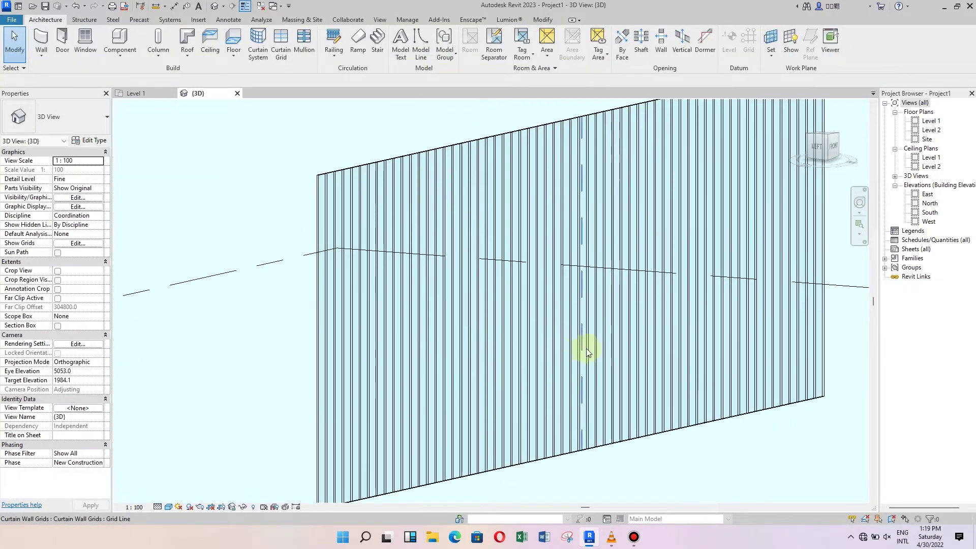
middle_drag(747, 368, 508, 424)
scroll(533, 396, down, 4)
mouse_move(559, 370)
shift+middle_down()
mouse_move(602, 427)
mouse_move(535, 330)
mouse_move(533, 361)
shift+middle_up()
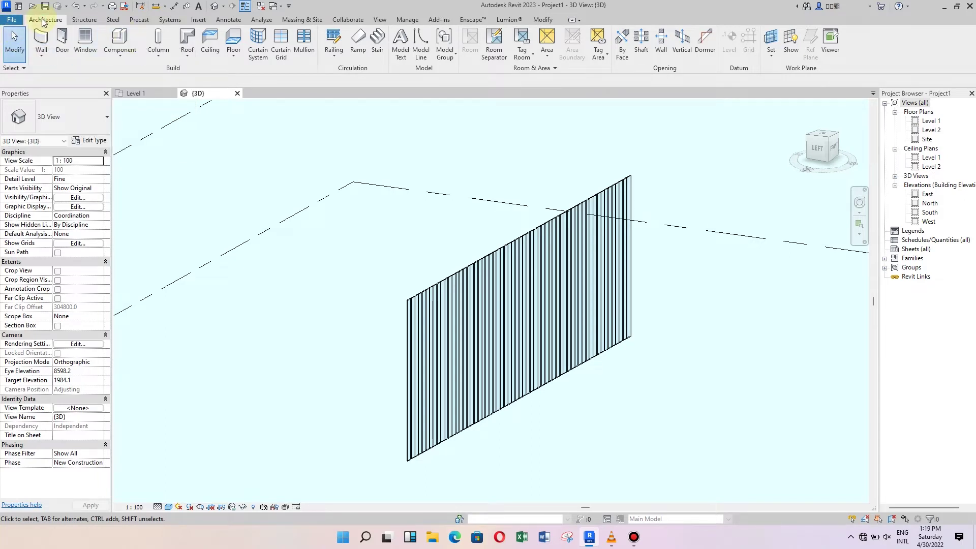
Create a new family from the English Metric Curtain Wall Panel.rft template
click(11, 23)
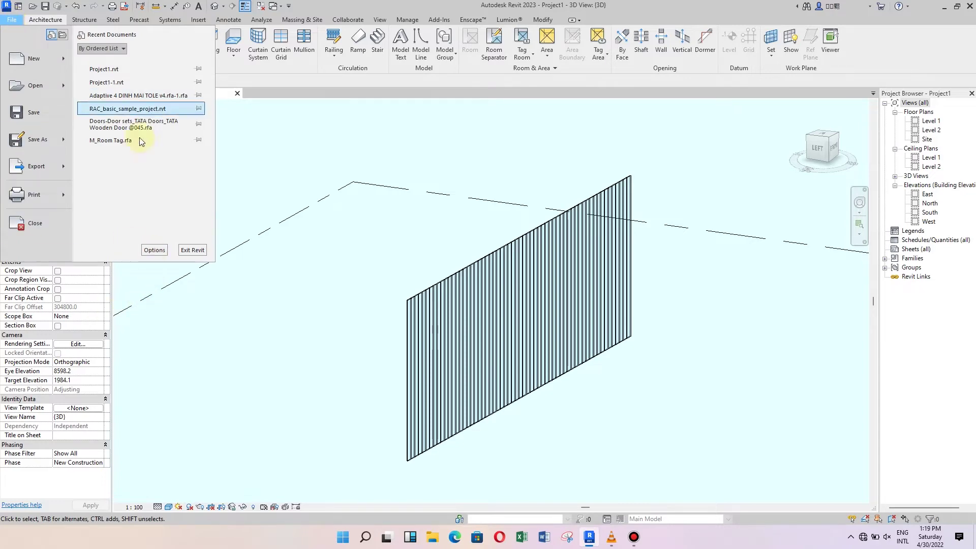
mouse_move(34, 59)
click(97, 85)
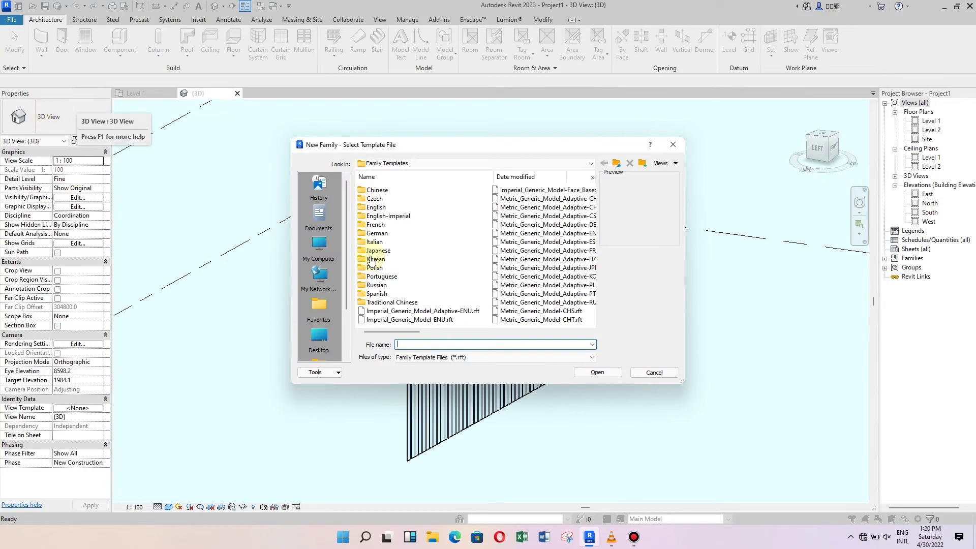
scroll(459, 262, down, 5)
scroll(458, 259, up, 5)
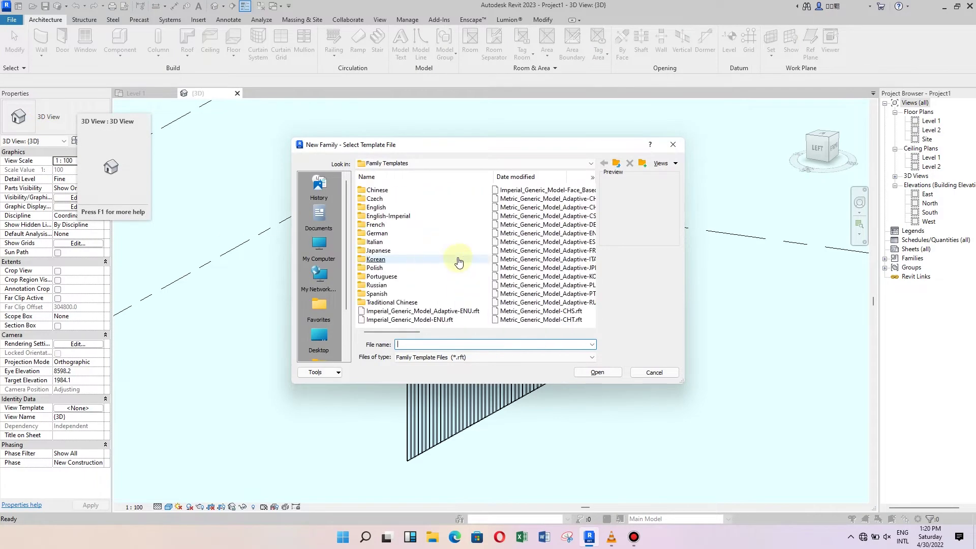
key(Return)
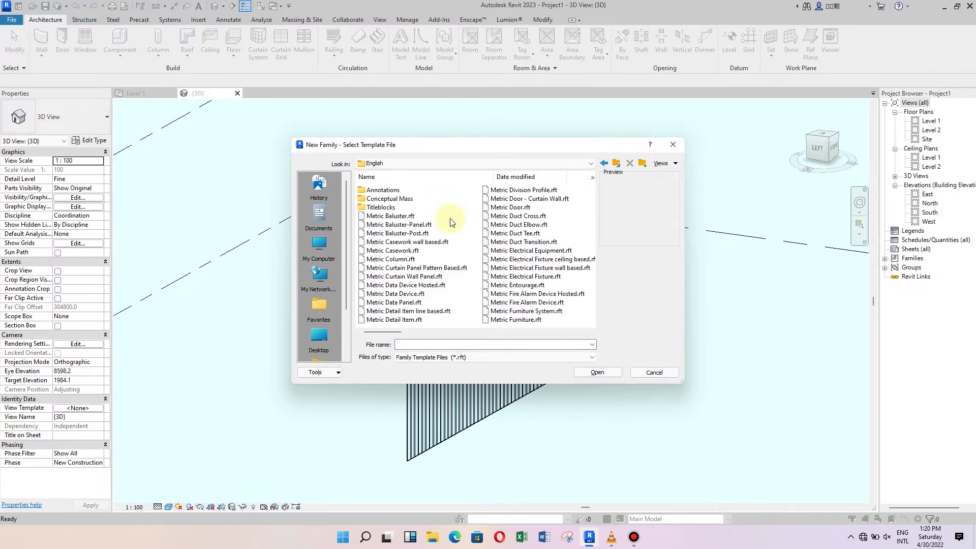
click(437, 216)
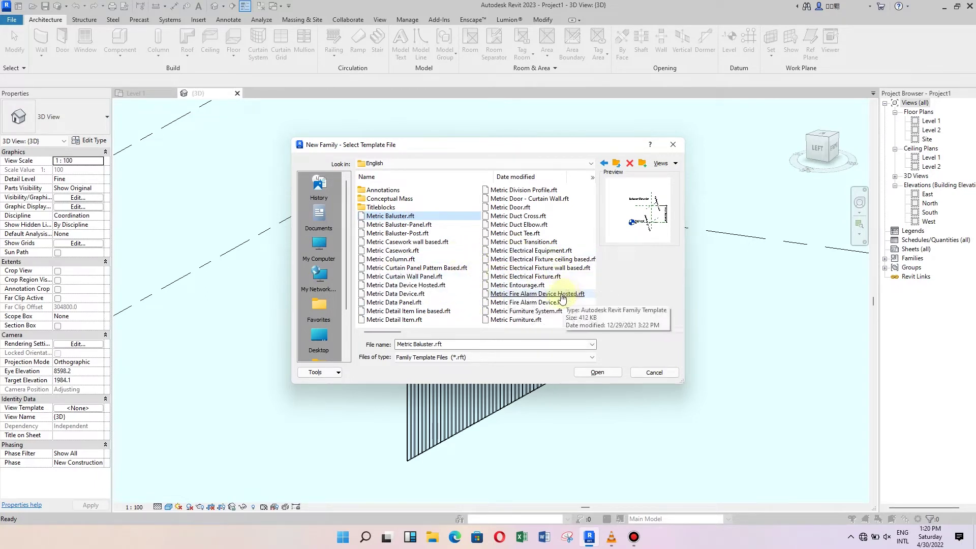
double_click(417, 278)
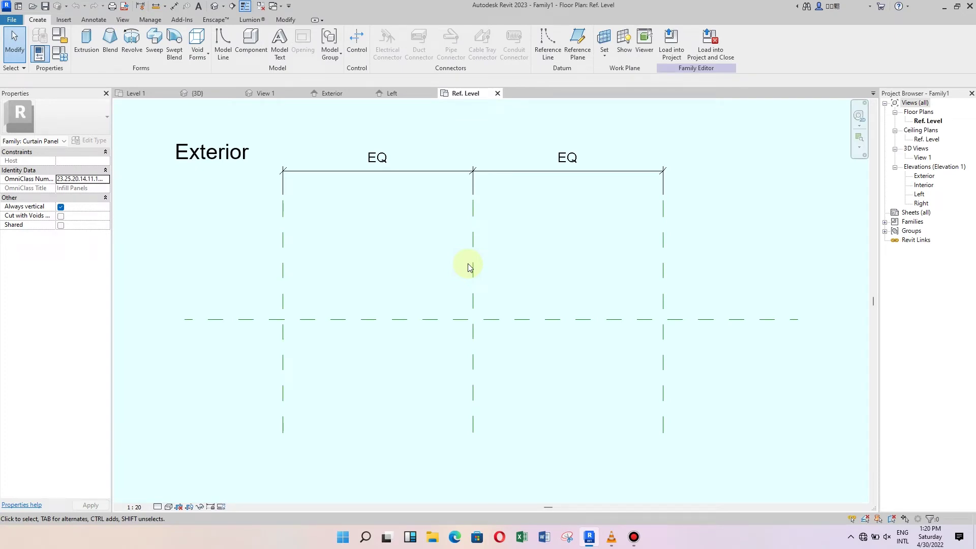
Move the Right reference plane to 100 from the centre
scroll(525, 231, down, 2)
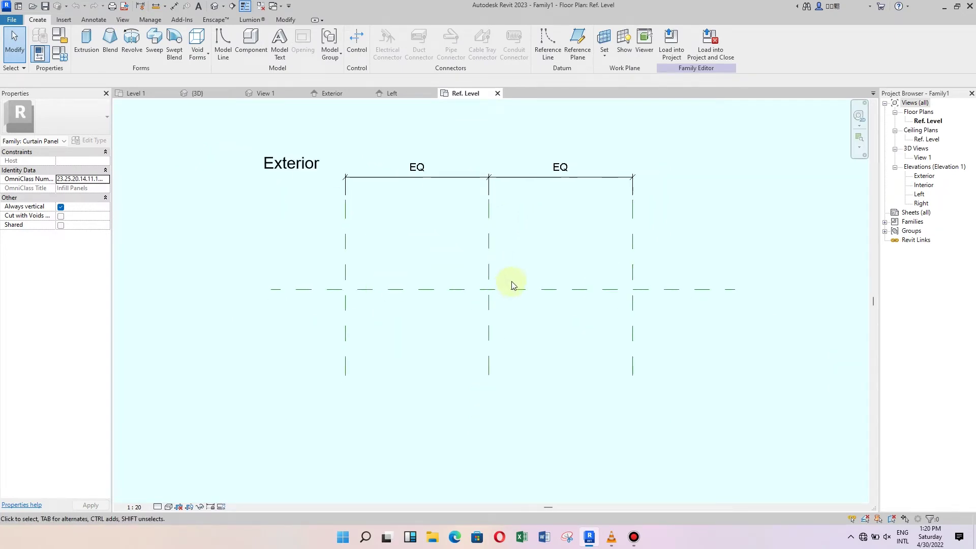
scroll(511, 282, up, 1)
scroll(512, 279, up, 1)
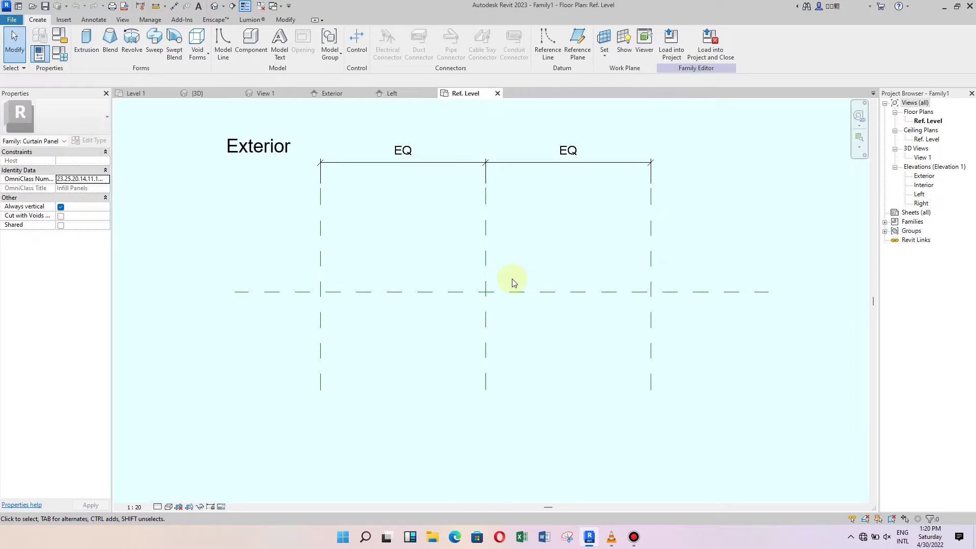
click(650, 353)
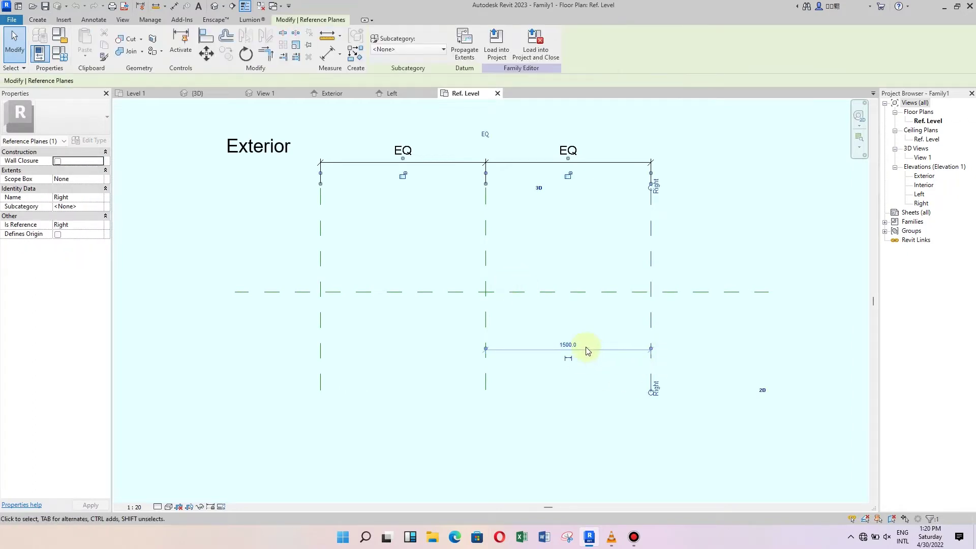
click(570, 345)
text(100)
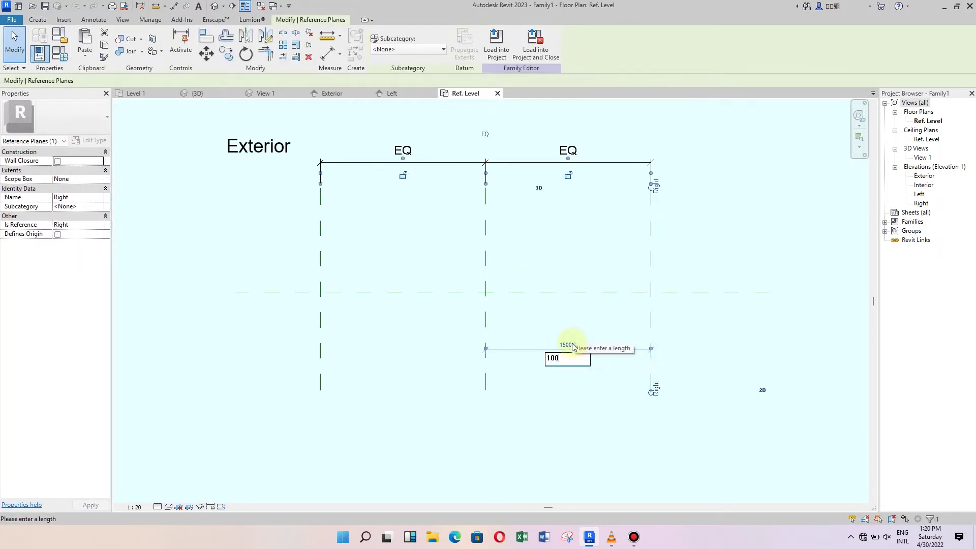
key(Return)
click(677, 348)
scroll(488, 322, up, 4)
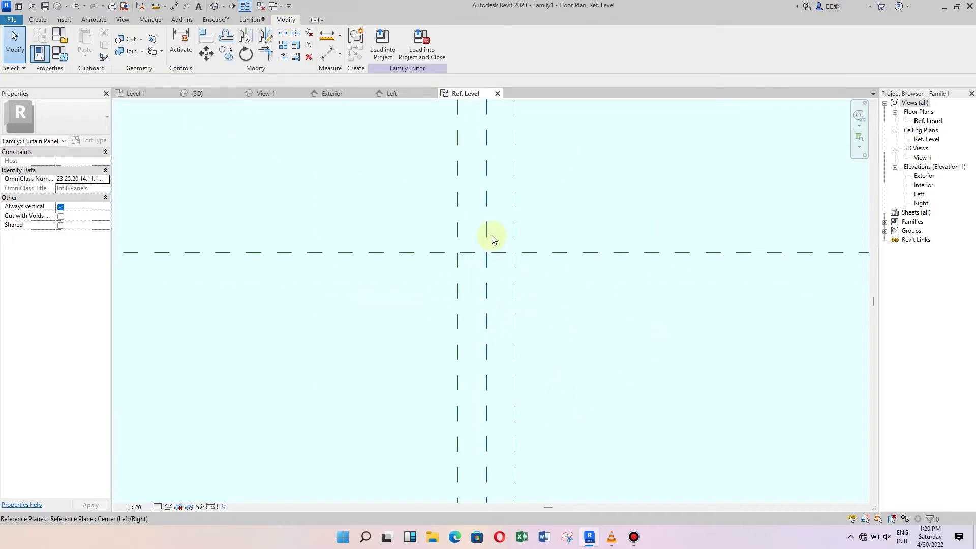
scroll(490, 233, up, 4)
scroll(484, 230, up, 1)
scroll(447, 311, down, 3)
scroll(438, 308, down, 2)
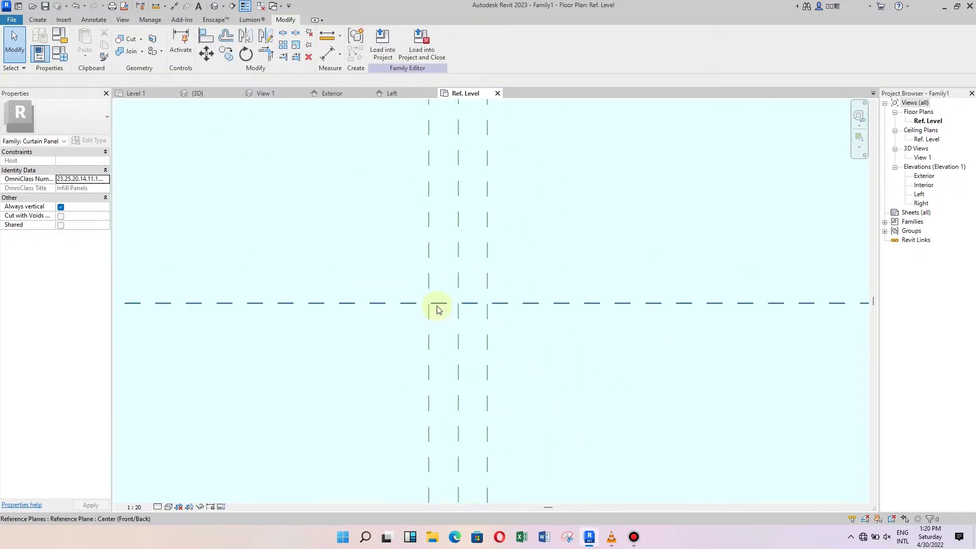
Draw a horizontal reference plane just above the centre front/back plane
click(38, 19)
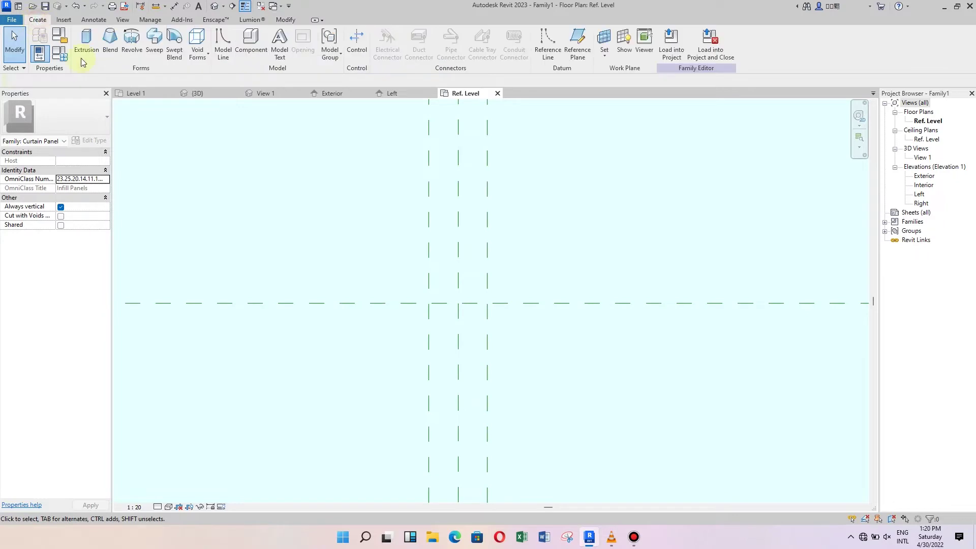
click(578, 43)
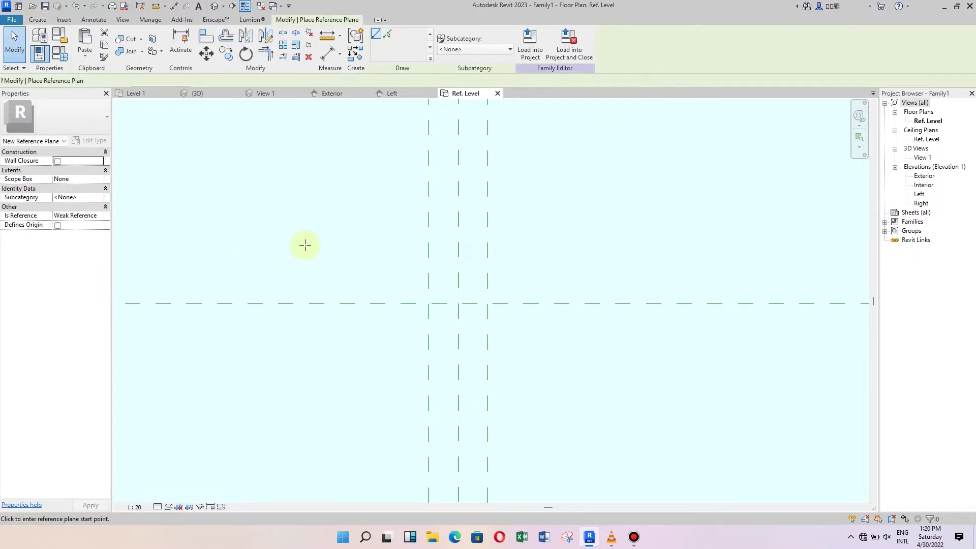
click(119, 255)
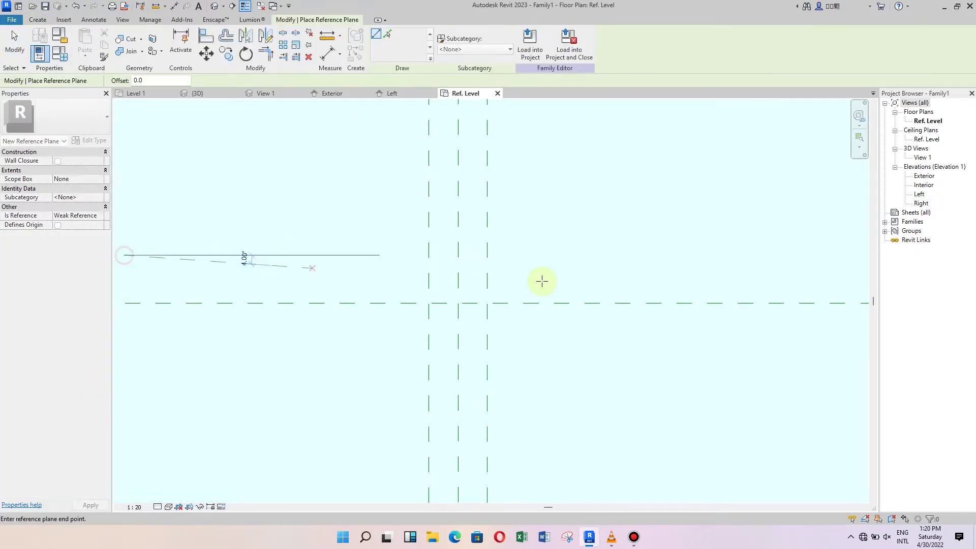
scroll(632, 258, down, 4)
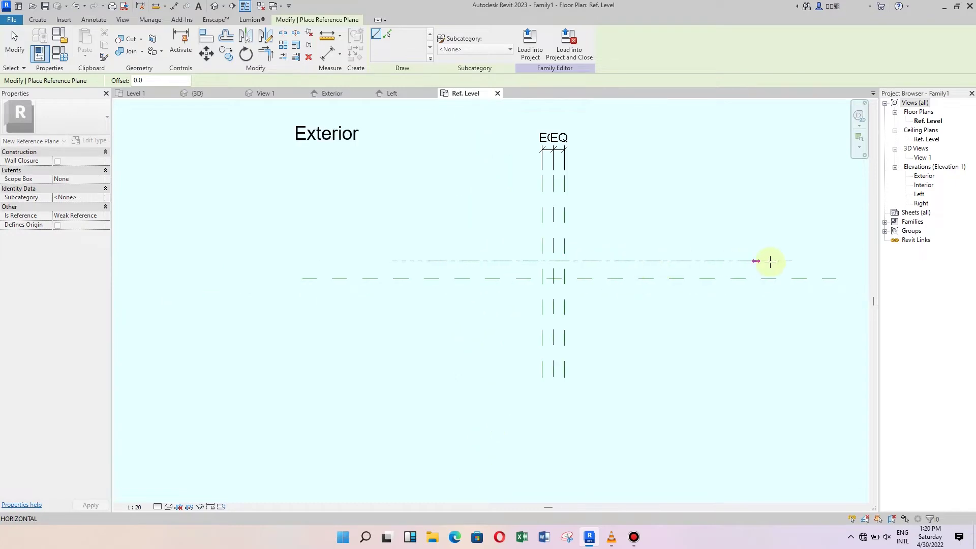
click(836, 261)
click(15, 43)
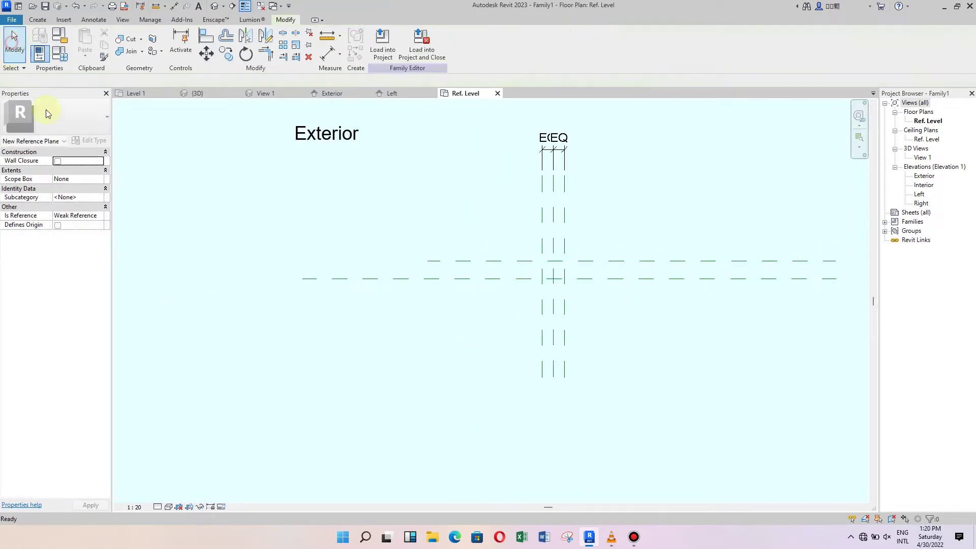
Set the new horizontal plane 280 from the centre front/back plane
scroll(733, 242, up, 2)
click(595, 266)
scroll(432, 284, up, 2)
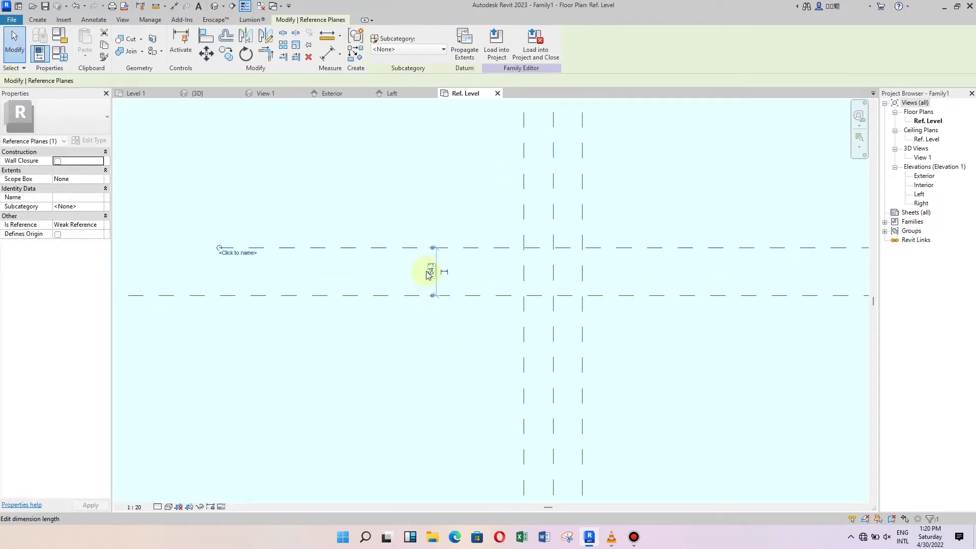
scroll(434, 277, up, 1)
click(431, 272)
text(2)
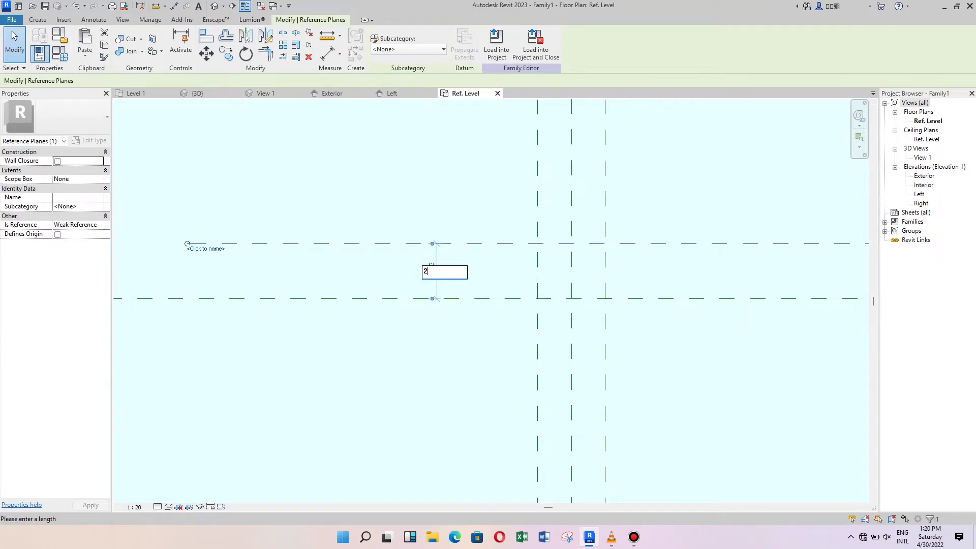
text(80)
key(Return)
key(Escape)
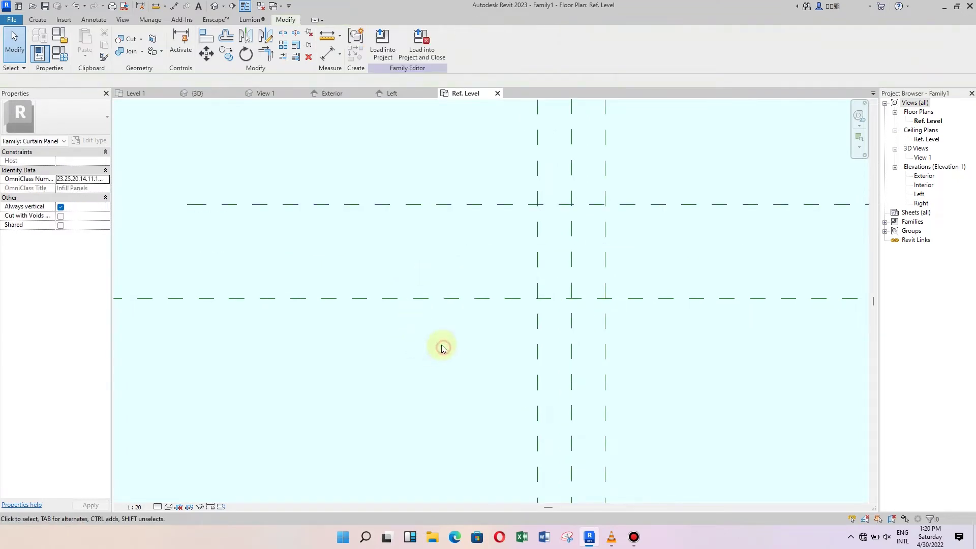
Change the upper horizontal plane's spacing from 280 to 30
scroll(425, 338, down, 1)
scroll(619, 277, up, 1)
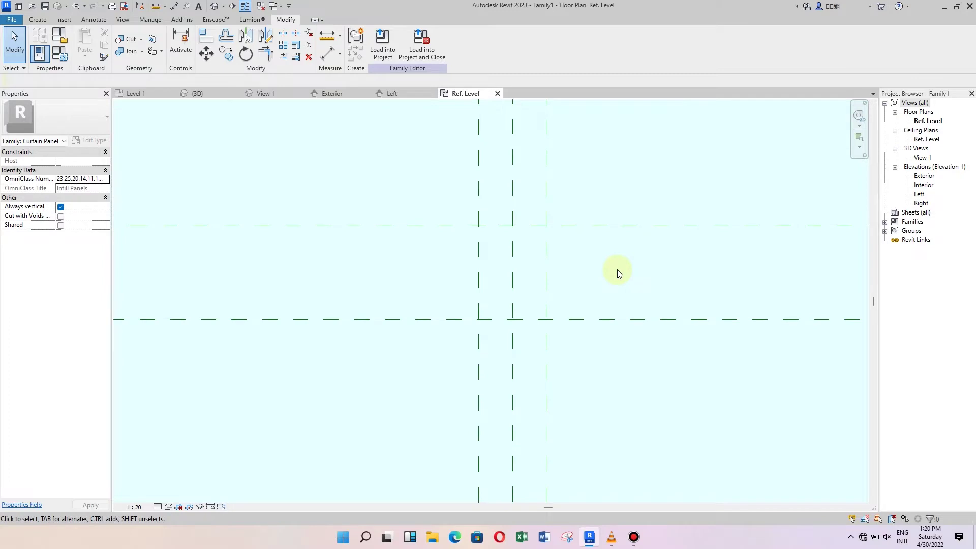
scroll(591, 255, up, 1)
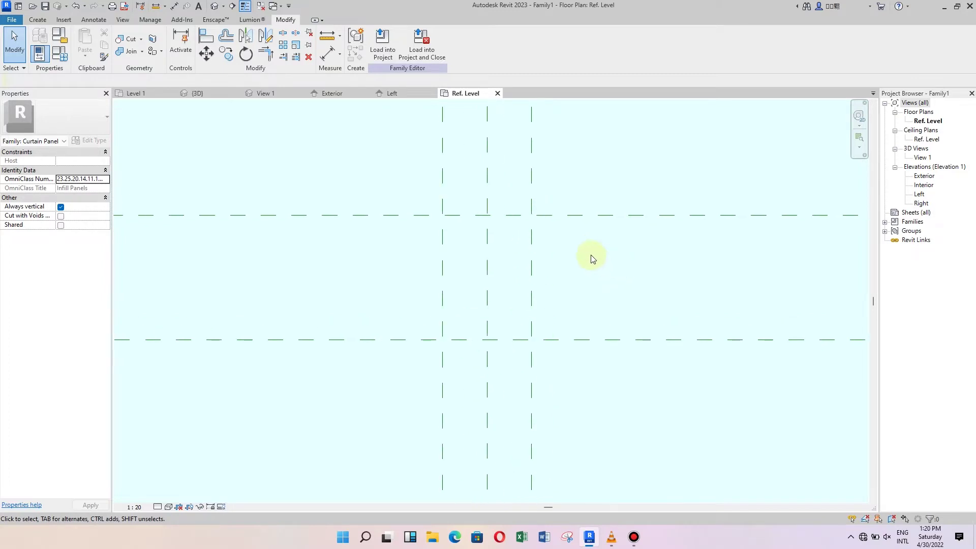
click(569, 215)
click(303, 277)
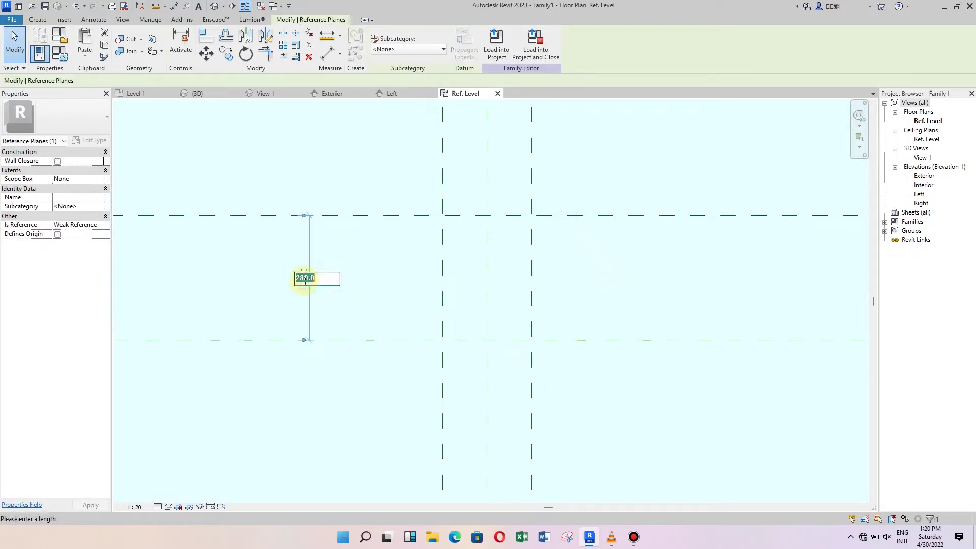
text(30)
key(Return)
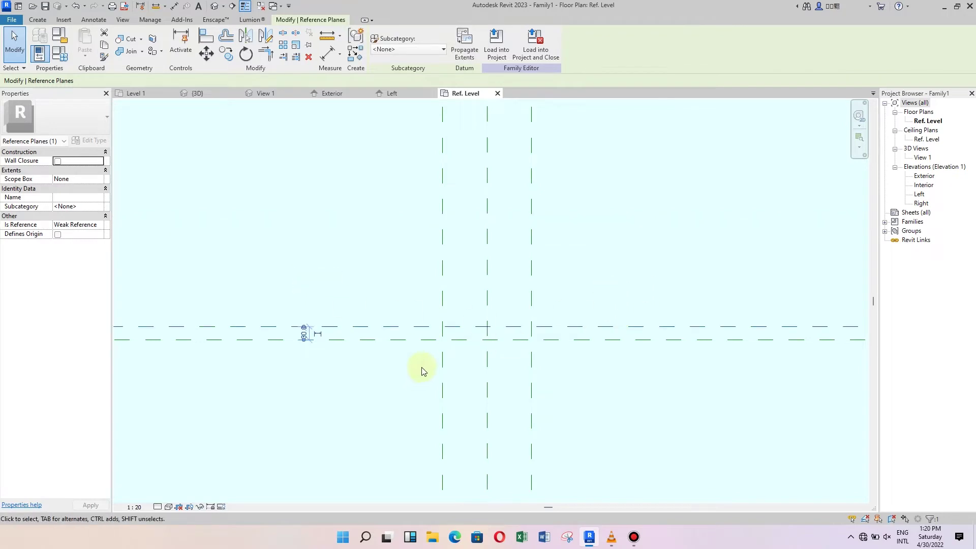
Zoom around the reference-plane layout, then switch to File Explorer
scroll(457, 363, up, 1)
key(Escape)
scroll(545, 333, up, 1)
scroll(546, 333, up, 1)
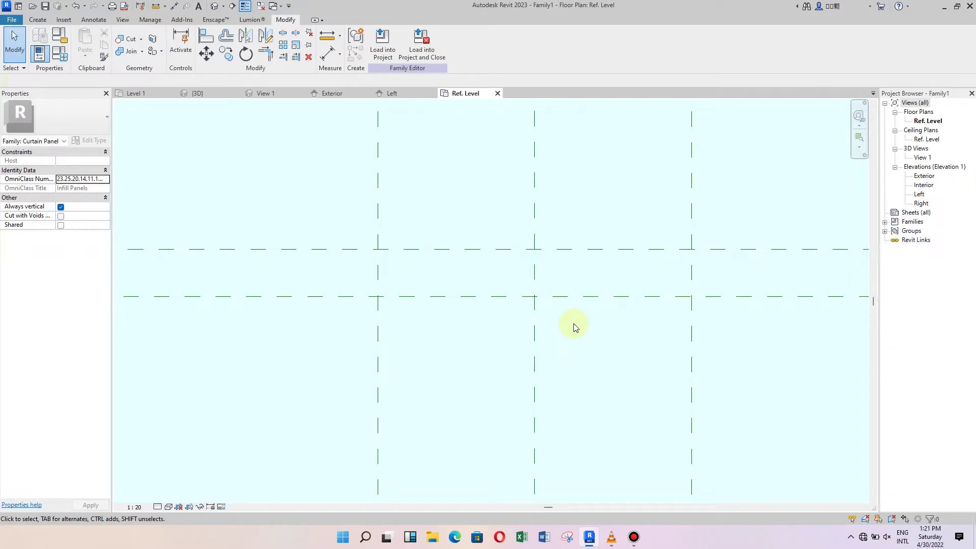
scroll(364, 325, down, 1)
scroll(440, 283, down, 2)
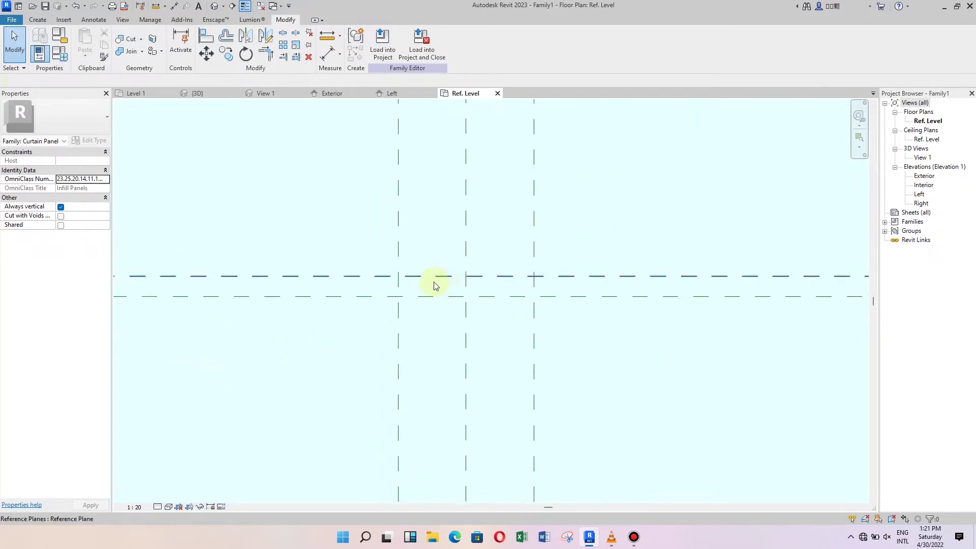
scroll(425, 296, down, 2)
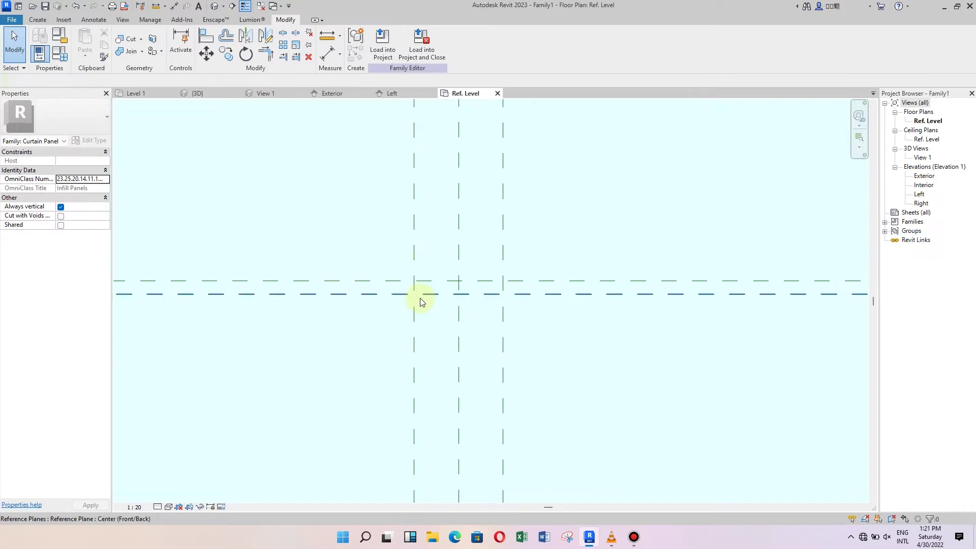
scroll(420, 300, up, 4)
scroll(429, 299, up, 3)
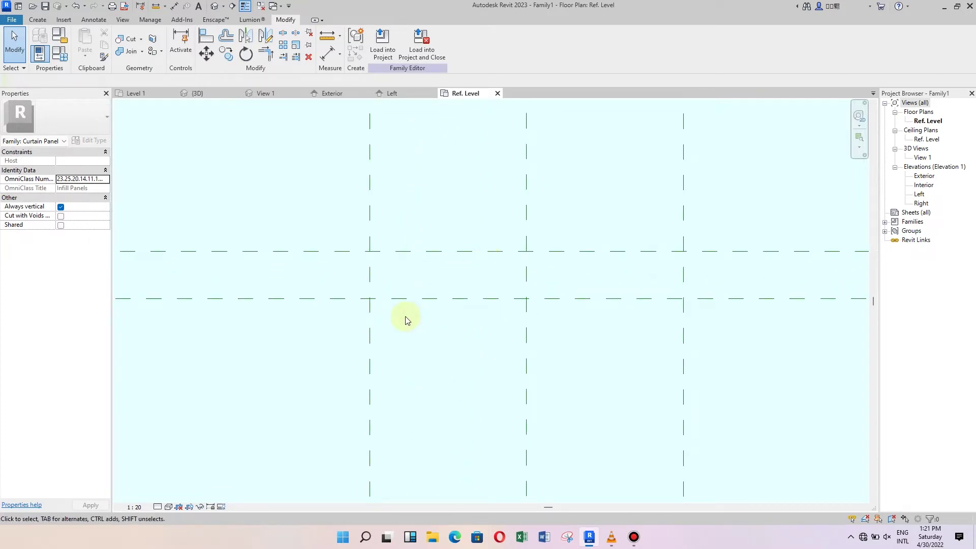
scroll(415, 311, down, 1)
click(435, 536)
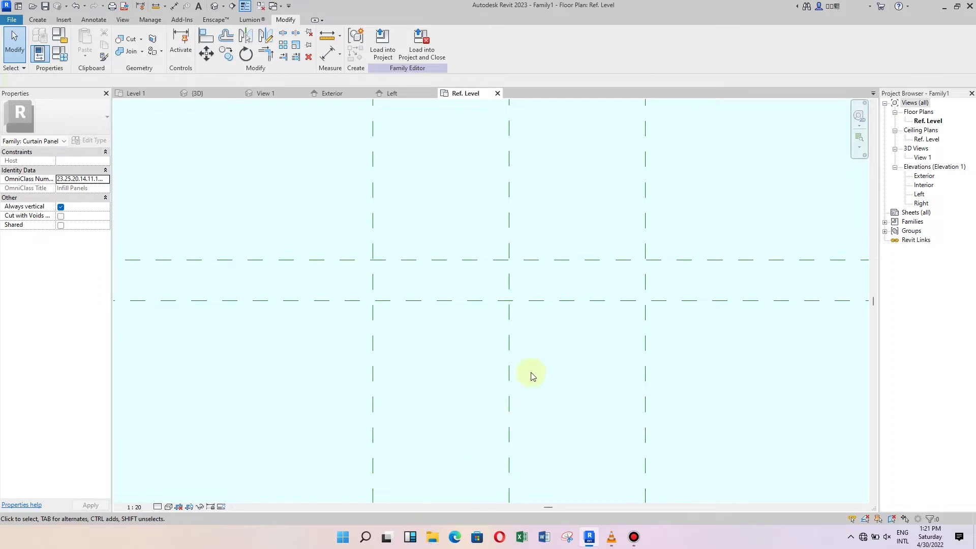
View the Sgcd-Az150 roof tile profile image from Downloads, then close it
click(51, 206)
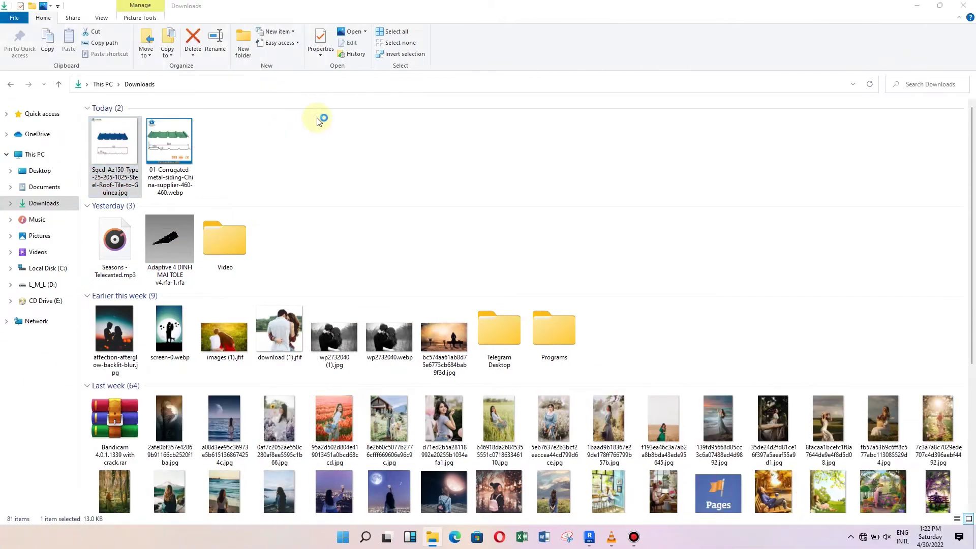
key(Return)
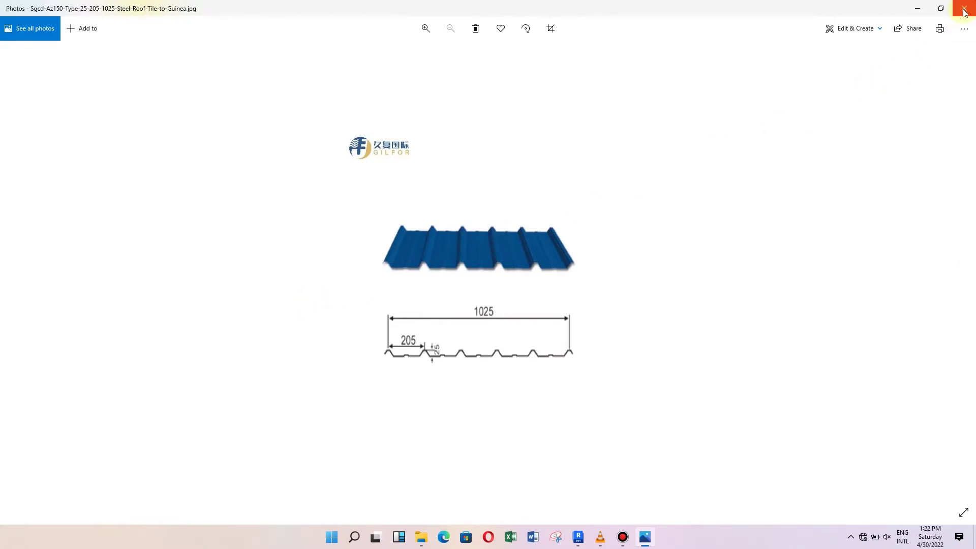
click(919, 9)
click(963, 8)
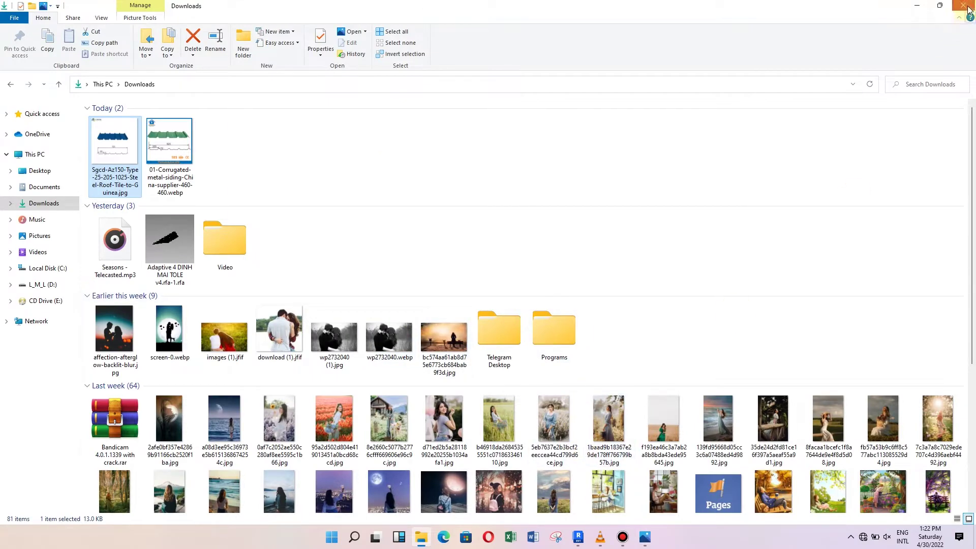
Start an extrusion and sketch a 40 flat line, a 45° rise and a flat top
scroll(477, 307, up, 1)
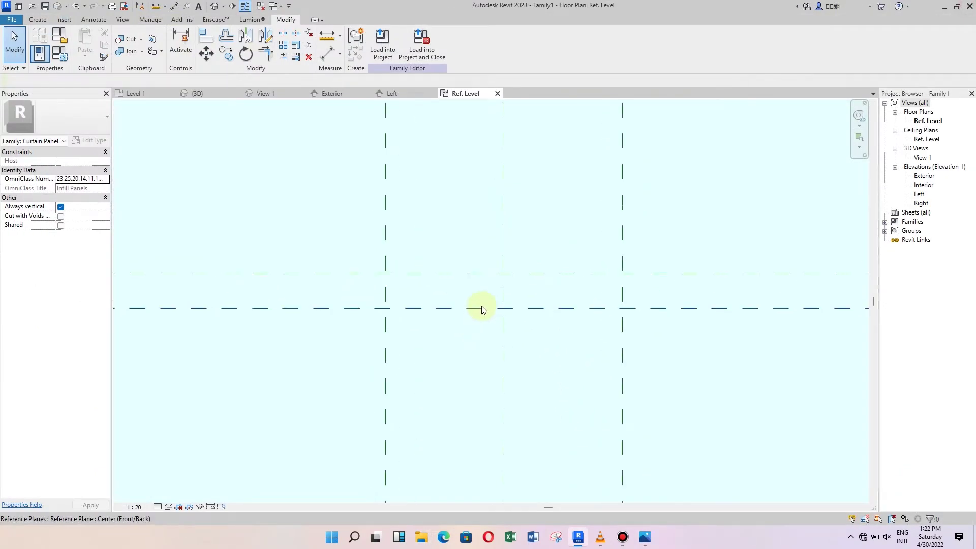
scroll(481, 305, up, 2)
click(38, 19)
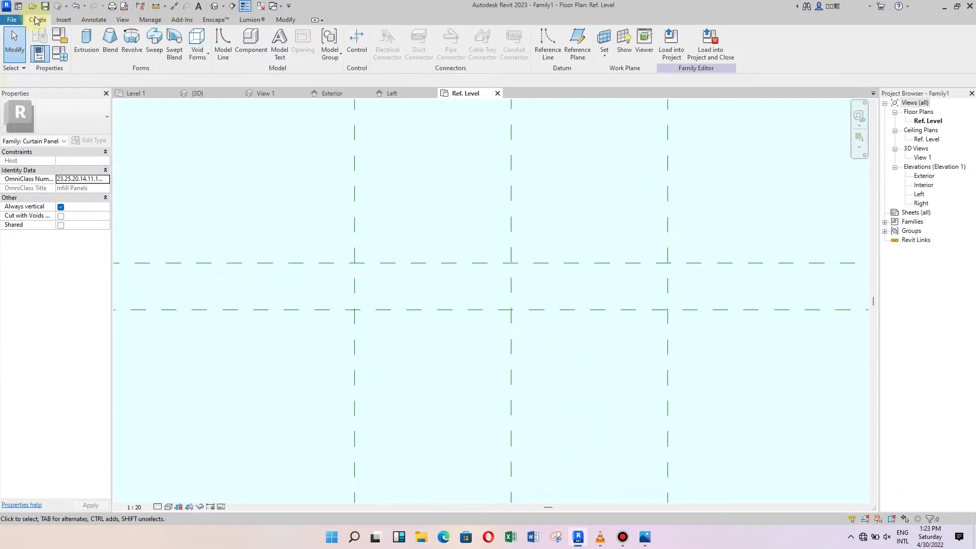
click(80, 40)
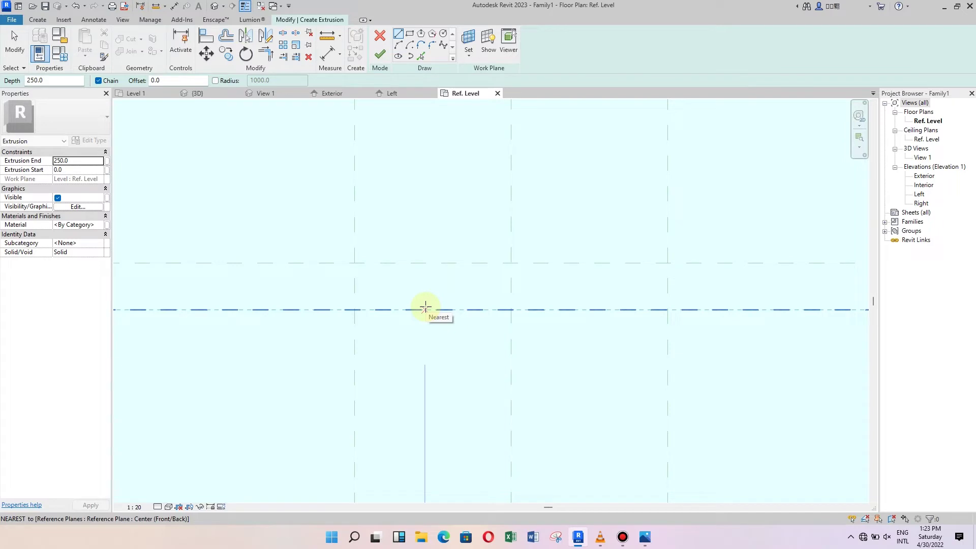
click(354, 309)
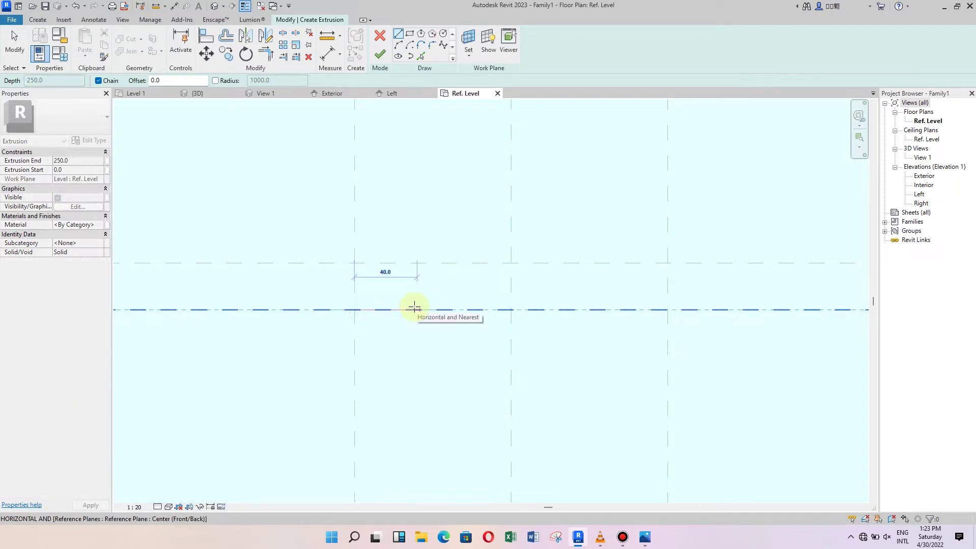
click(415, 308)
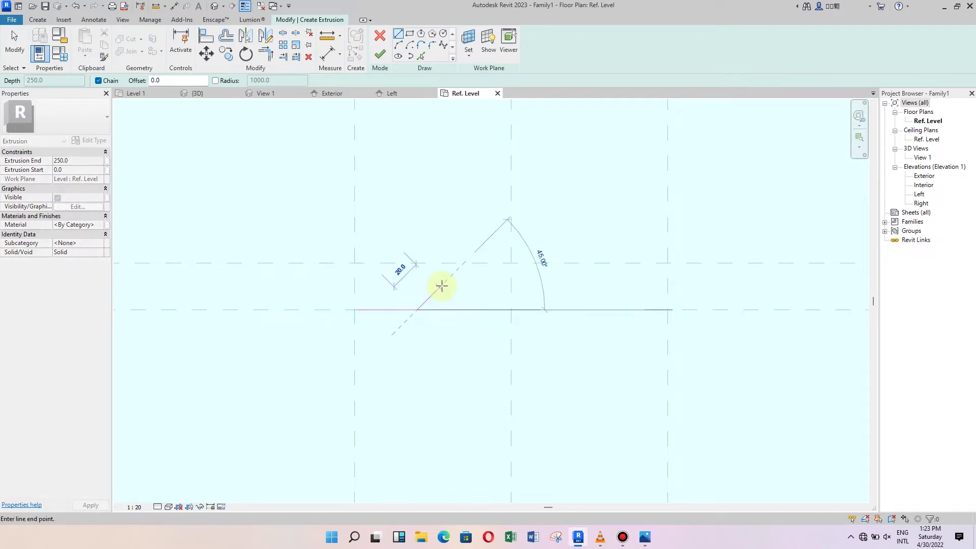
click(464, 262)
click(511, 263)
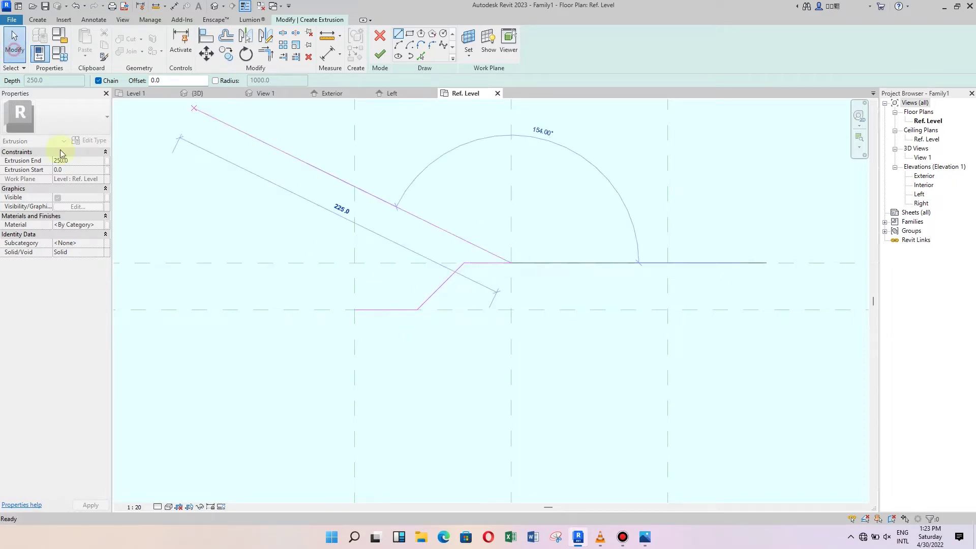
key(Escape)
key(Escape)
drag(285, 208, 554, 352)
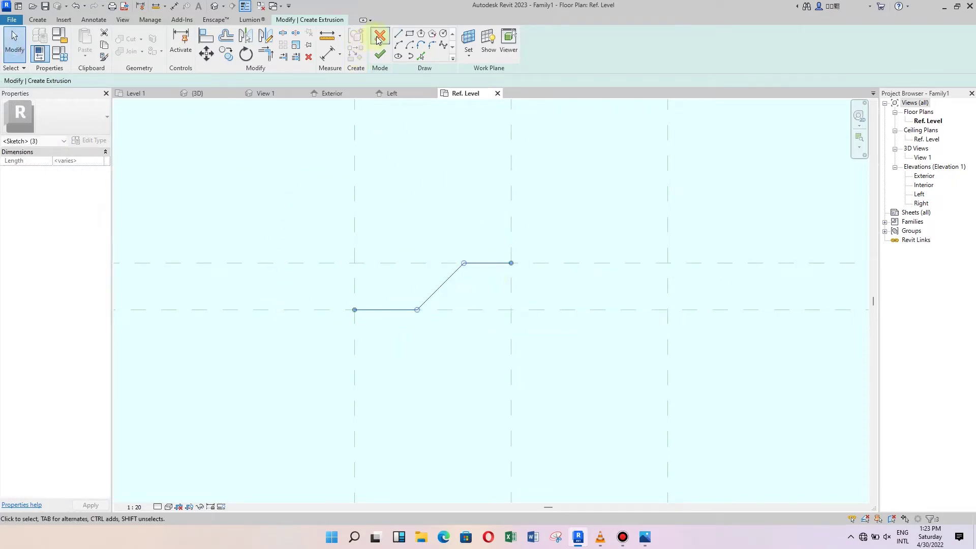
Mirror-copy the three sketch lines across a vertical axis at the top line's end
click(265, 36)
click(507, 229)
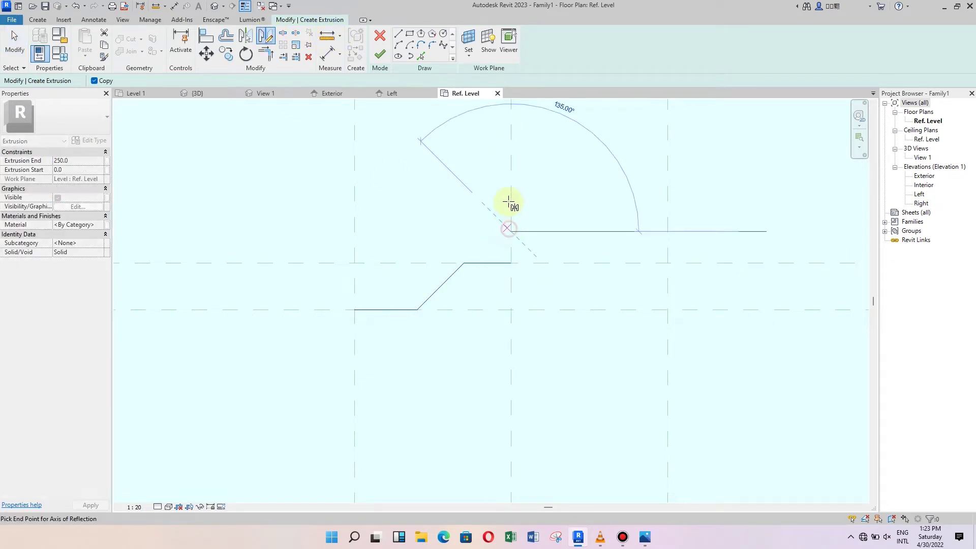
click(509, 196)
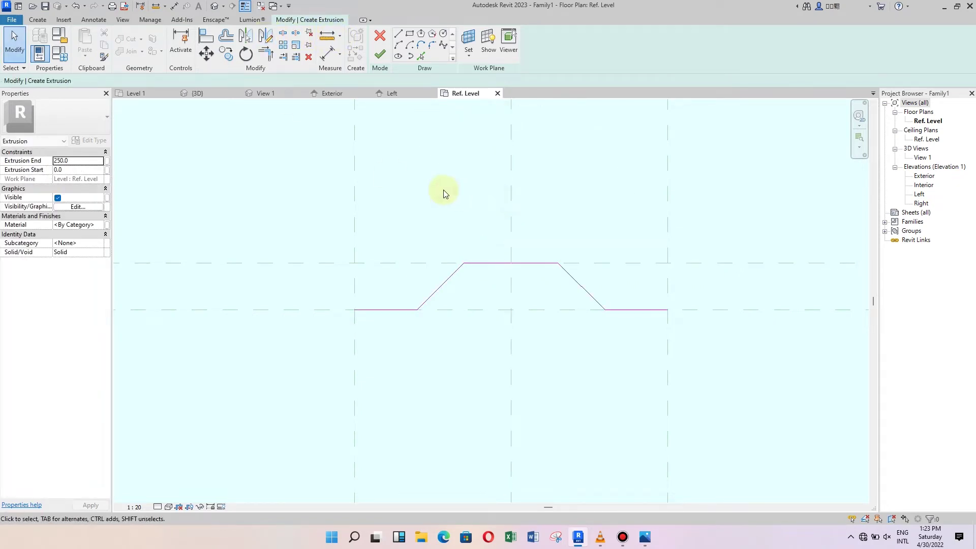
scroll(443, 193, down, 1)
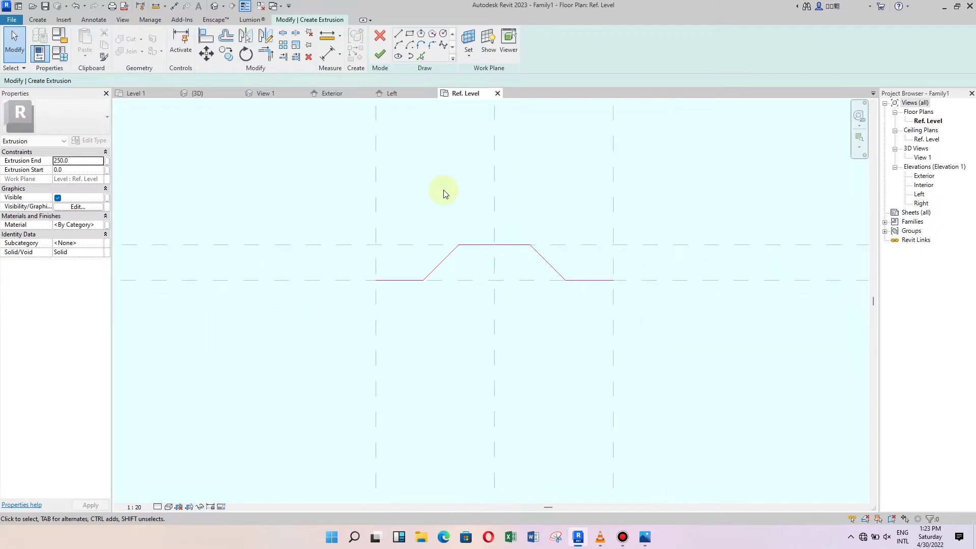
scroll(412, 295, up, 1)
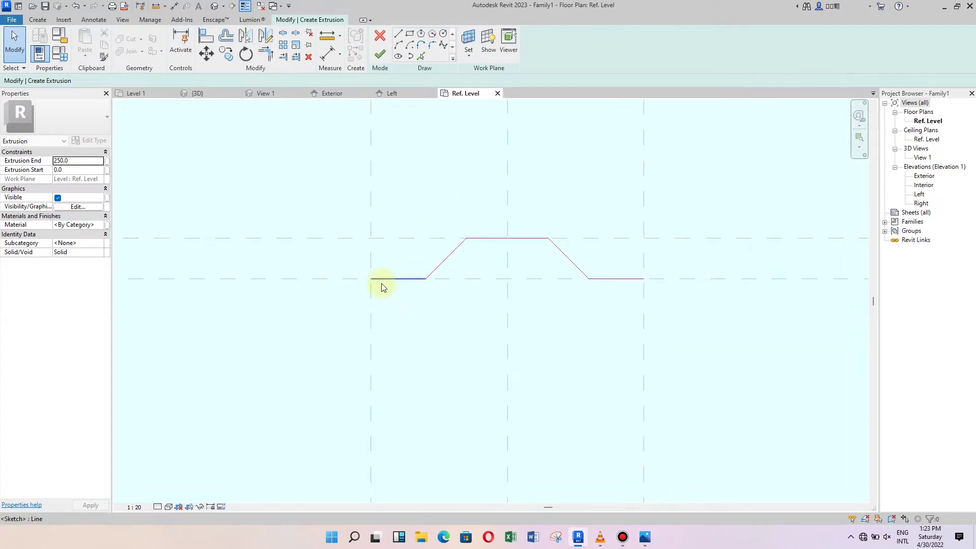
scroll(516, 241, up, 1)
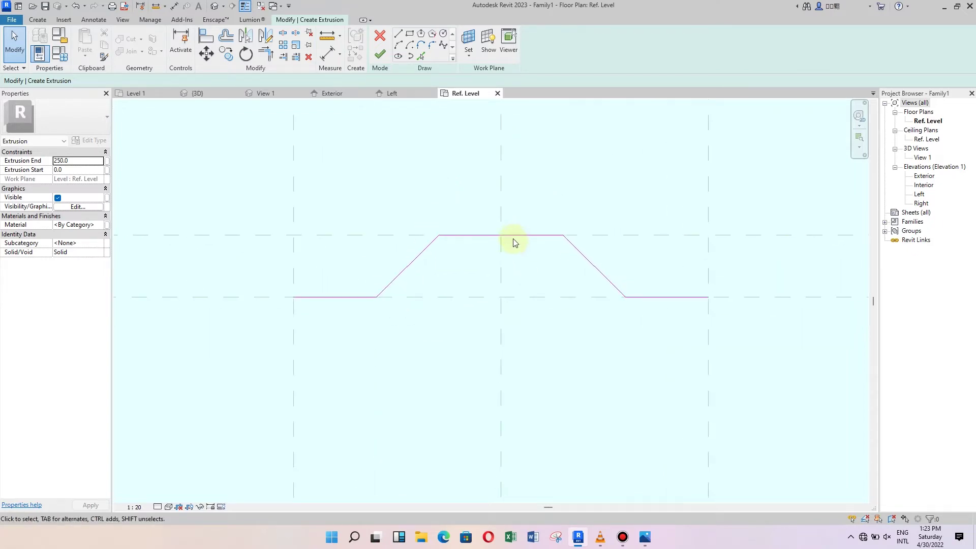
Delete the duplicate top segment and join the top line to the right diagonal
click(513, 235)
click(308, 57)
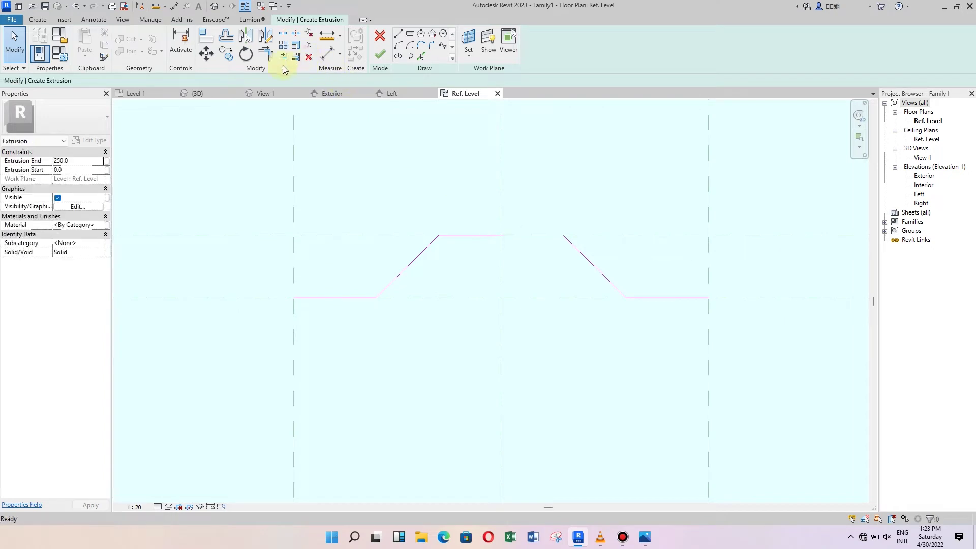
click(266, 53)
click(489, 236)
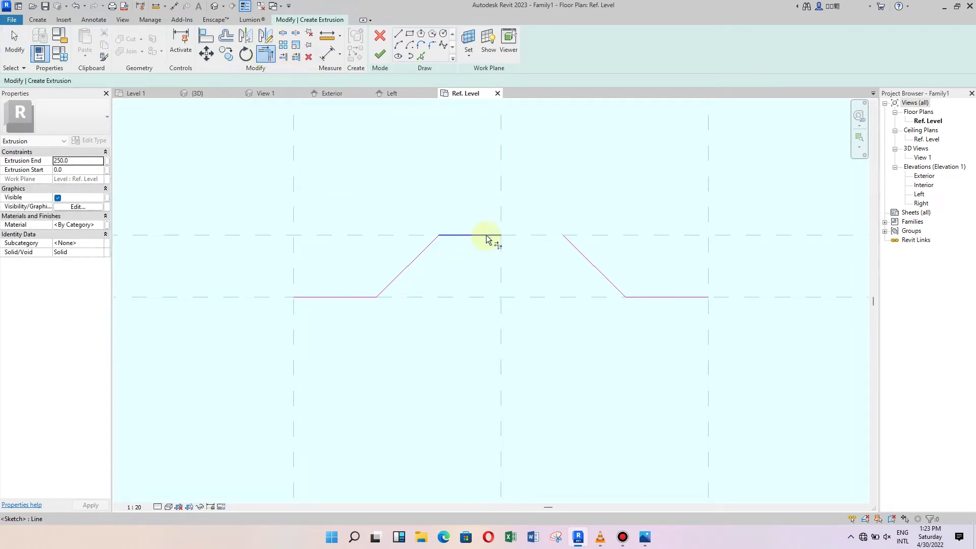
click(588, 259)
click(14, 40)
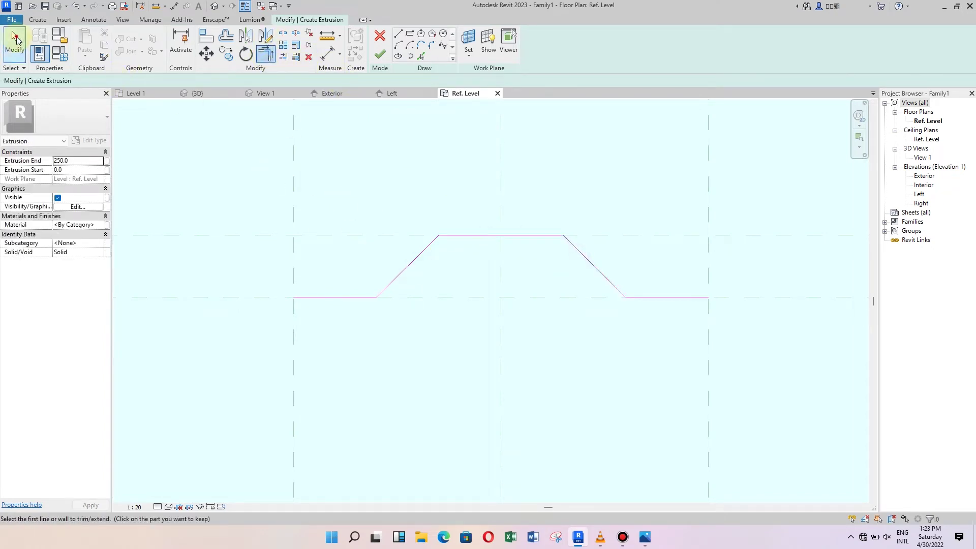
scroll(417, 270, down, 1)
scroll(487, 229, up, 1)
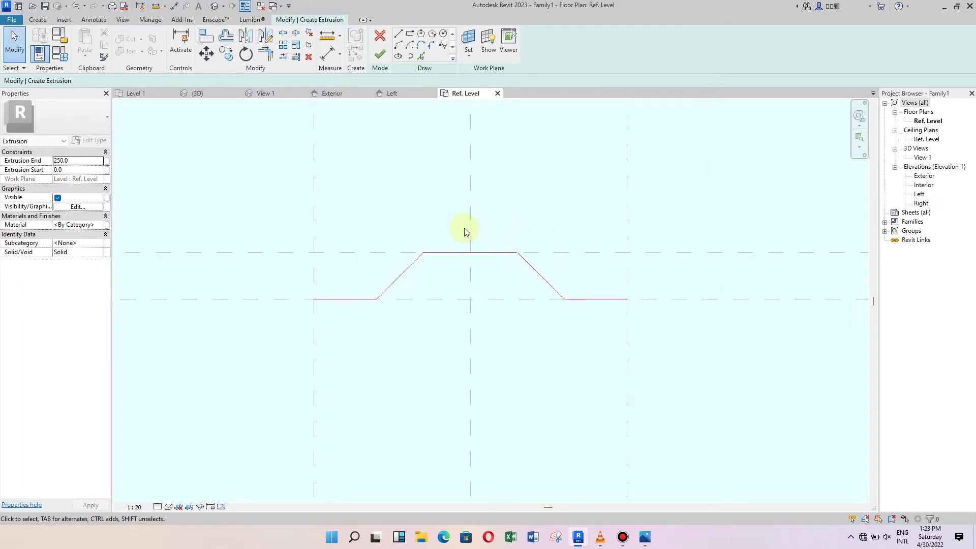
scroll(427, 238, up, 1)
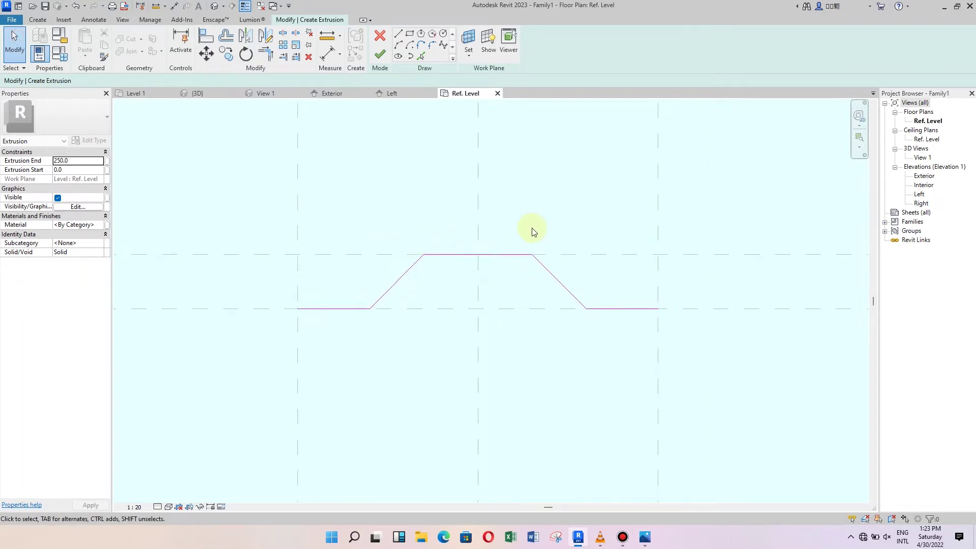
Set a 25.0 offset distance and close all the inactive views
click(224, 38)
drag(229, 82, 175, 81)
text(25)
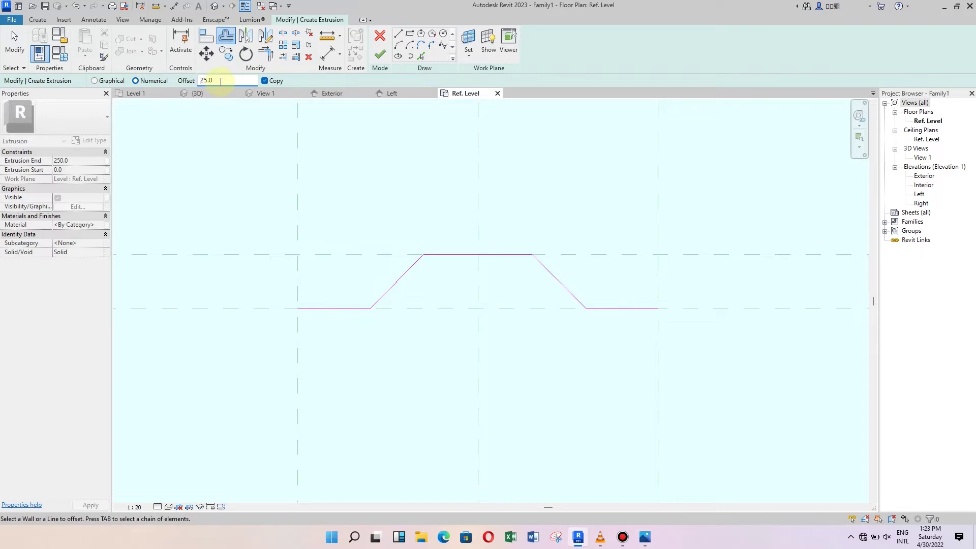
click(260, 6)
click(217, 81)
text(un)
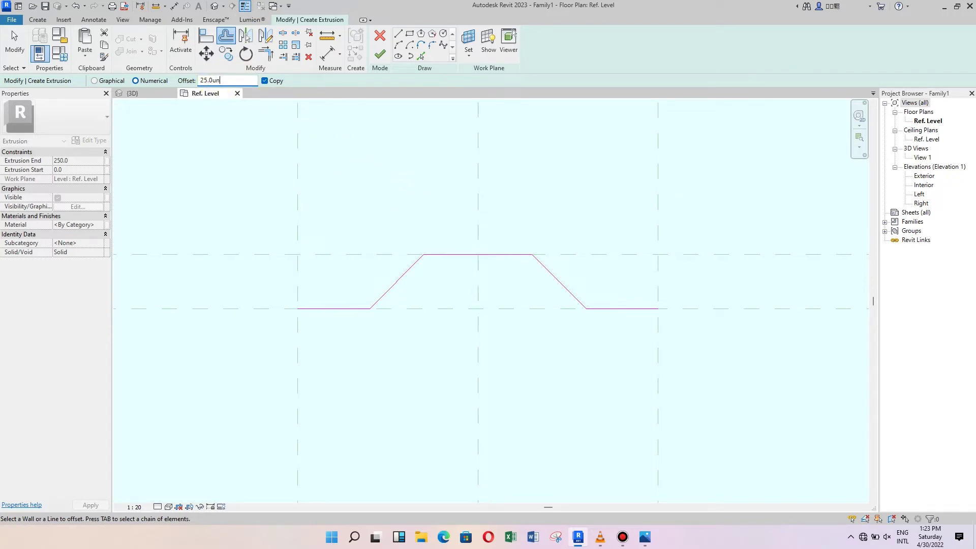
Keep the extrusion sketch at the discard prompt and leave the Offset tool
click(380, 35)
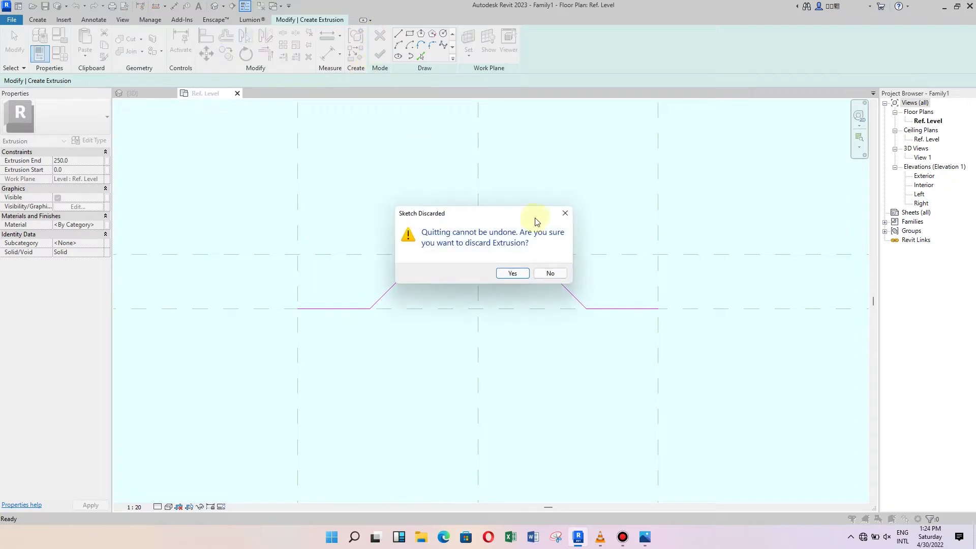
click(558, 216)
scroll(515, 295, up, 1)
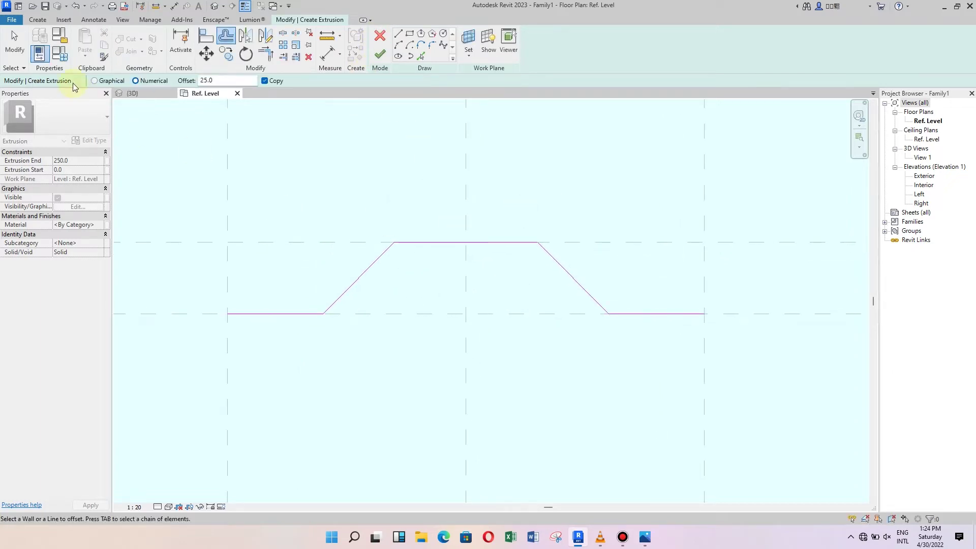
click(19, 49)
scroll(517, 302, up, 1)
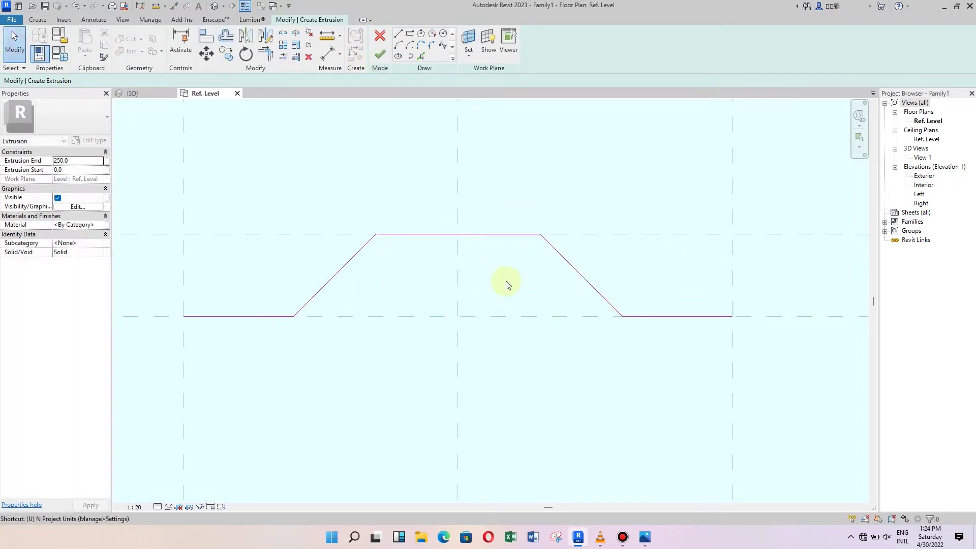
Open Project Units with UN and accept them unchanged
key(u)
key(n)
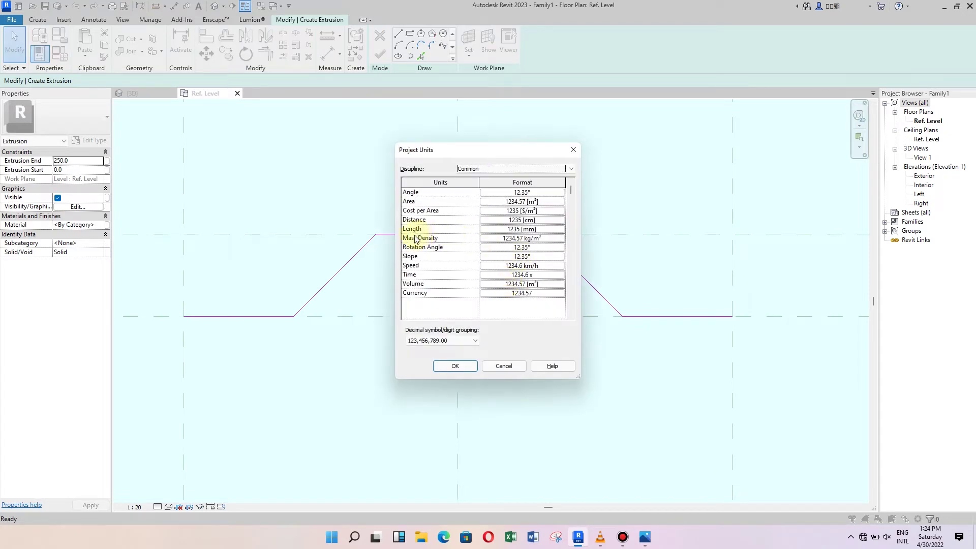
click(454, 366)
scroll(557, 311, down, 1)
scroll(344, 308, down, 1)
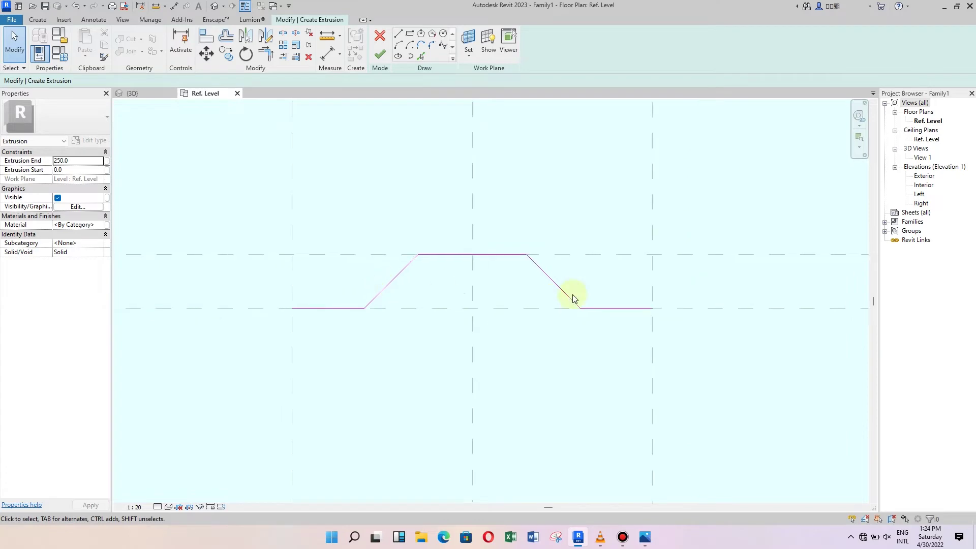
scroll(571, 298, up, 1)
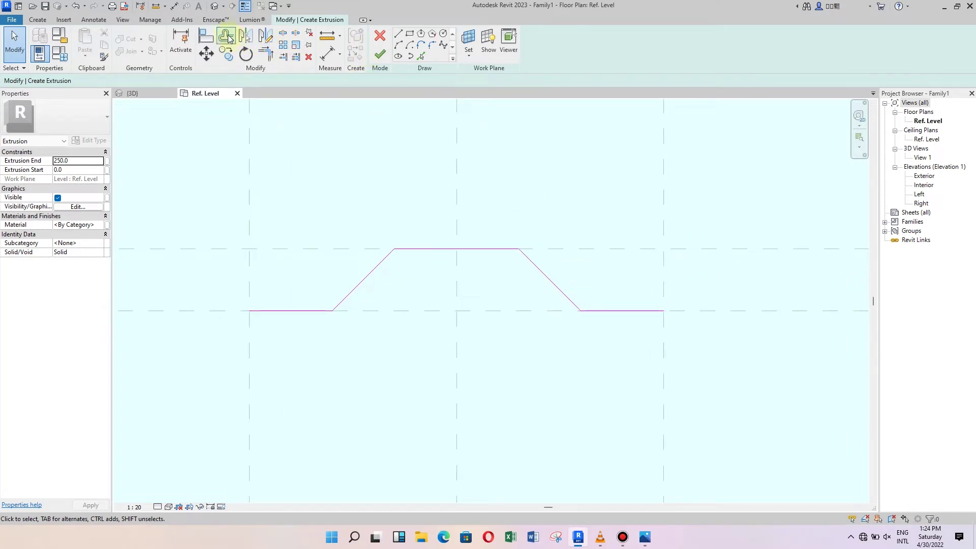
Copy all five rib profile segments at a 3.0 offset
click(227, 37)
drag(224, 81, 185, 84)
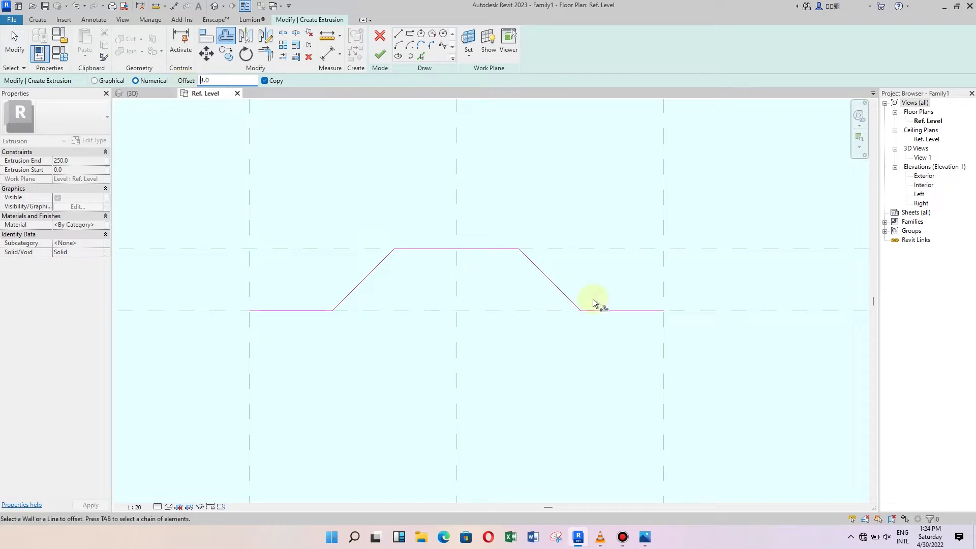
scroll(624, 300, up, 1)
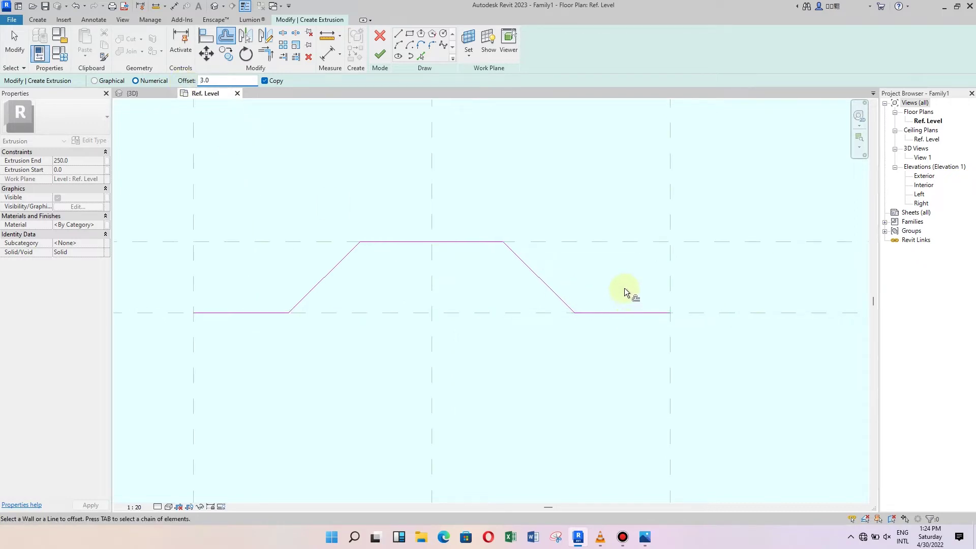
click(615, 307)
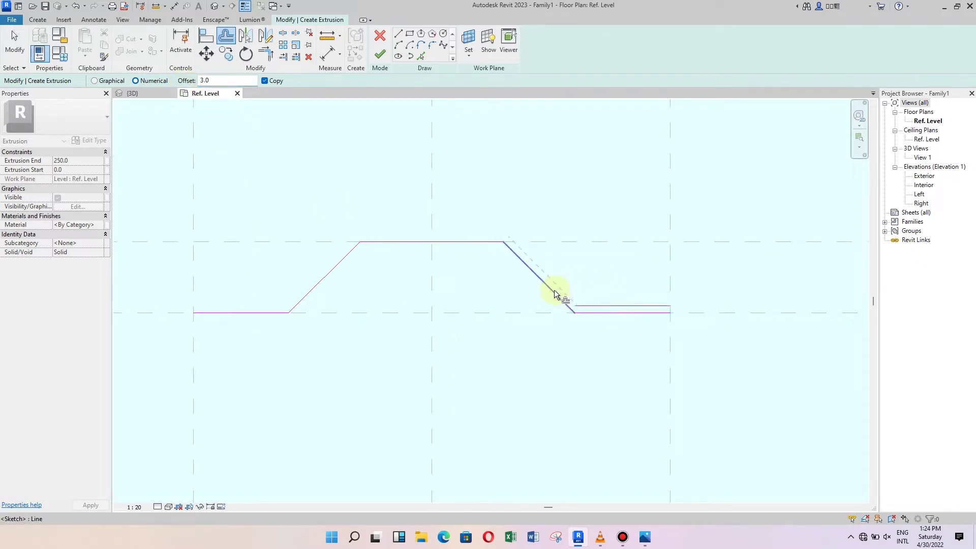
click(560, 293)
click(473, 241)
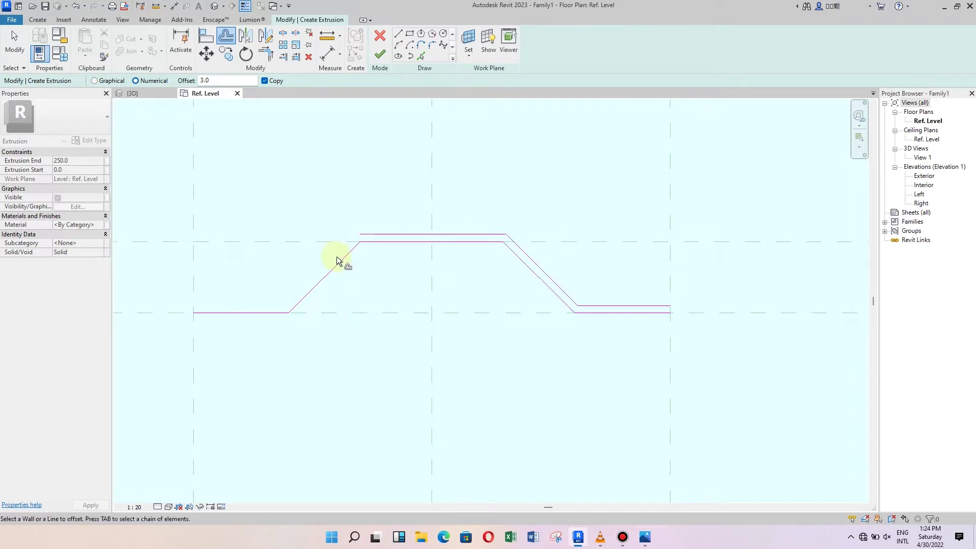
click(341, 258)
click(246, 311)
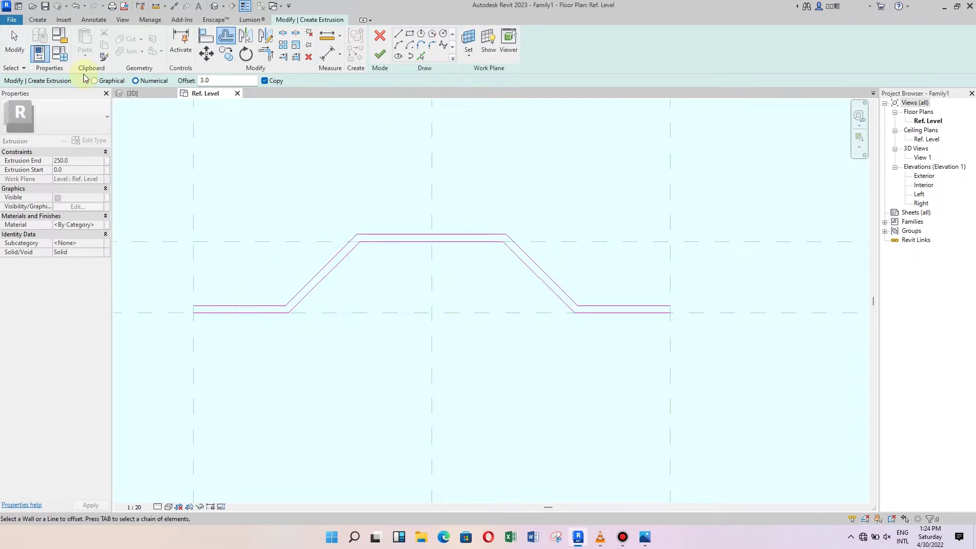
click(14, 43)
Draw short vertical closing lines across the profile's left and right ends
scroll(433, 193, down, 1)
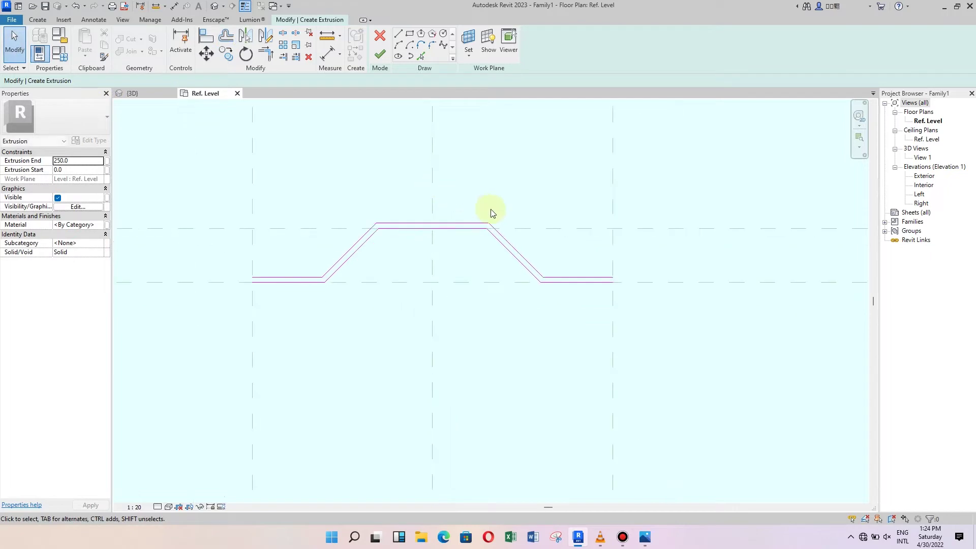
scroll(235, 216, up, 1)
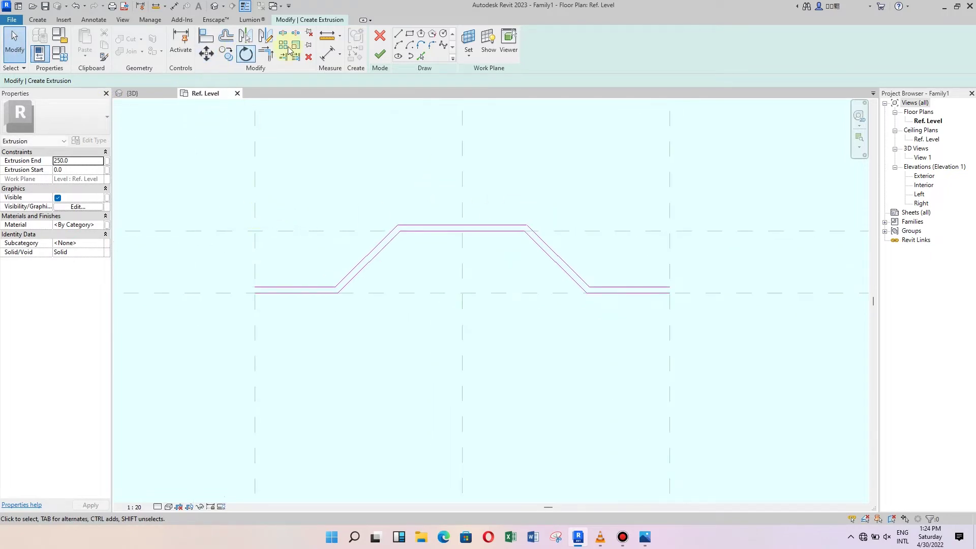
scroll(257, 293, up, 2)
scroll(255, 292, down, 1)
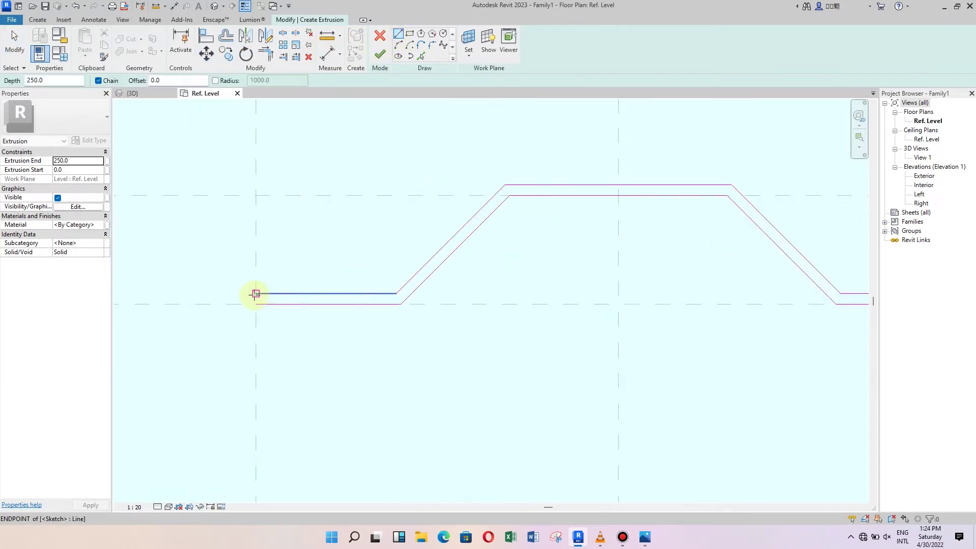
click(255, 293)
click(244, 303)
scroll(176, 268, down, 1)
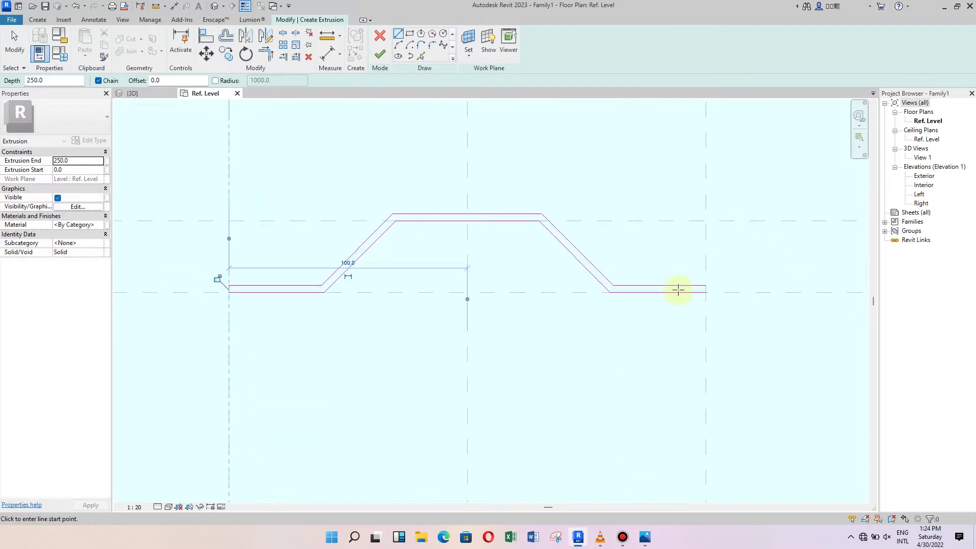
scroll(715, 285, up, 1)
click(690, 276)
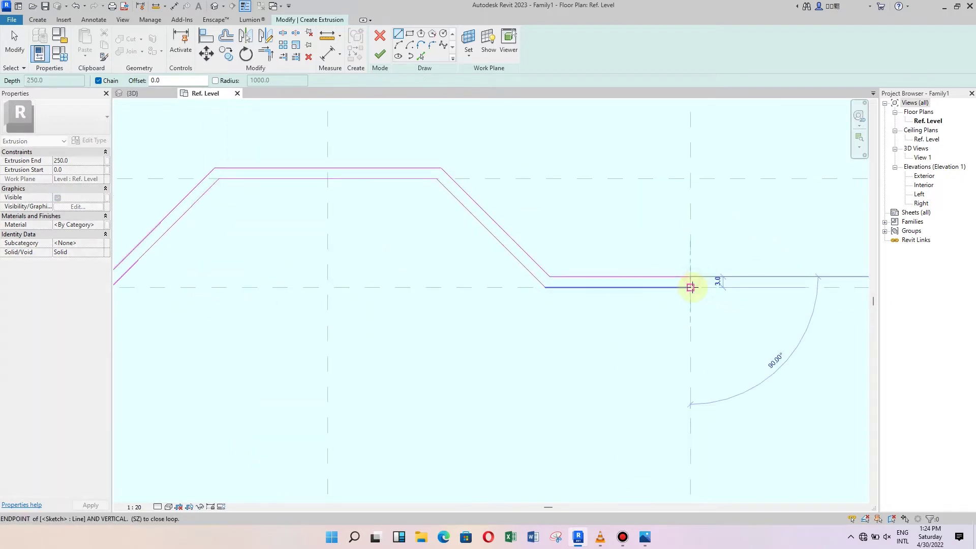
click(690, 288)
click(14, 42)
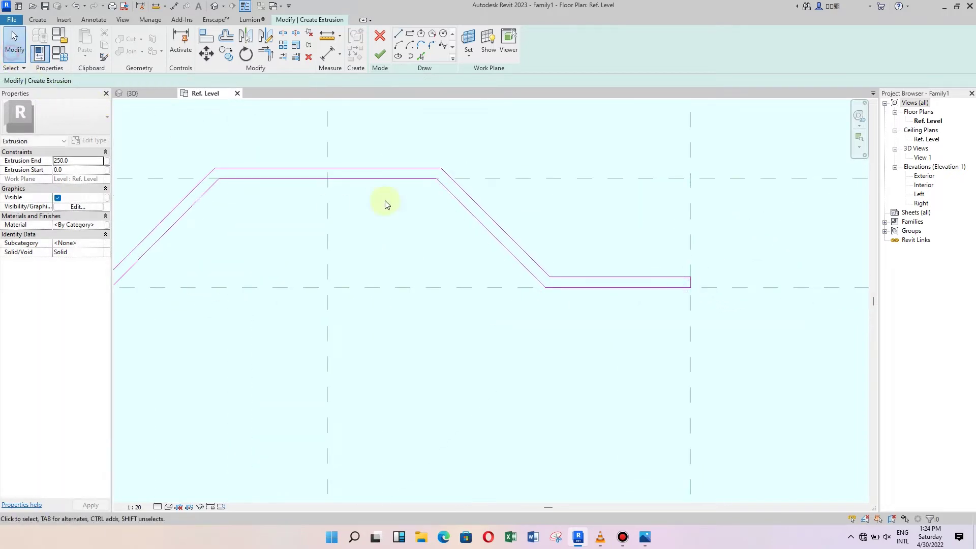
scroll(618, 264, down, 2)
scroll(595, 255, down, 1)
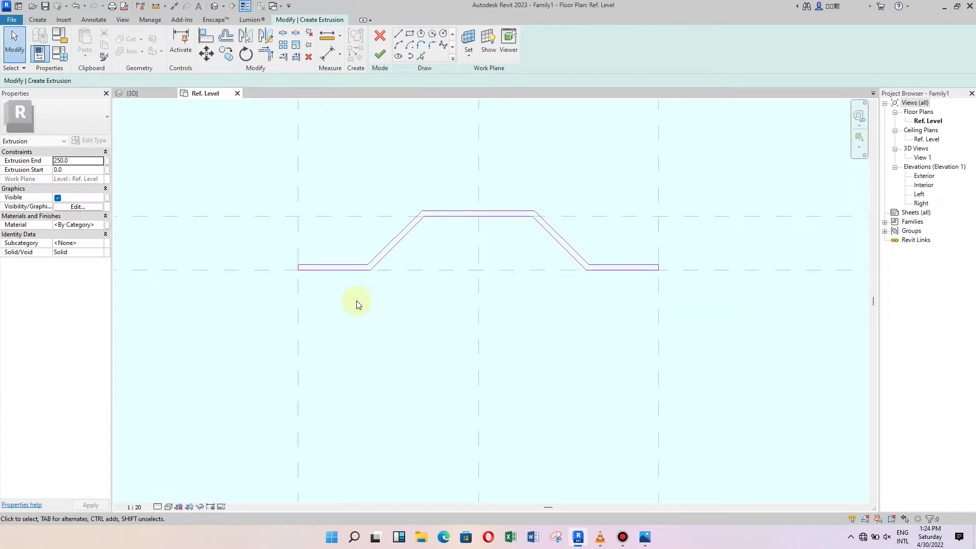
scroll(344, 299, down, 1)
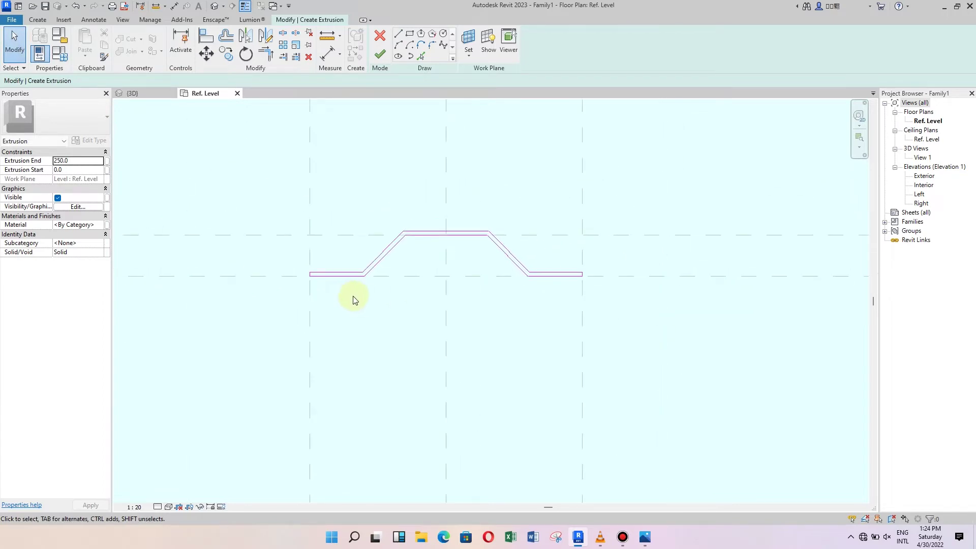
scroll(344, 262, up, 1)
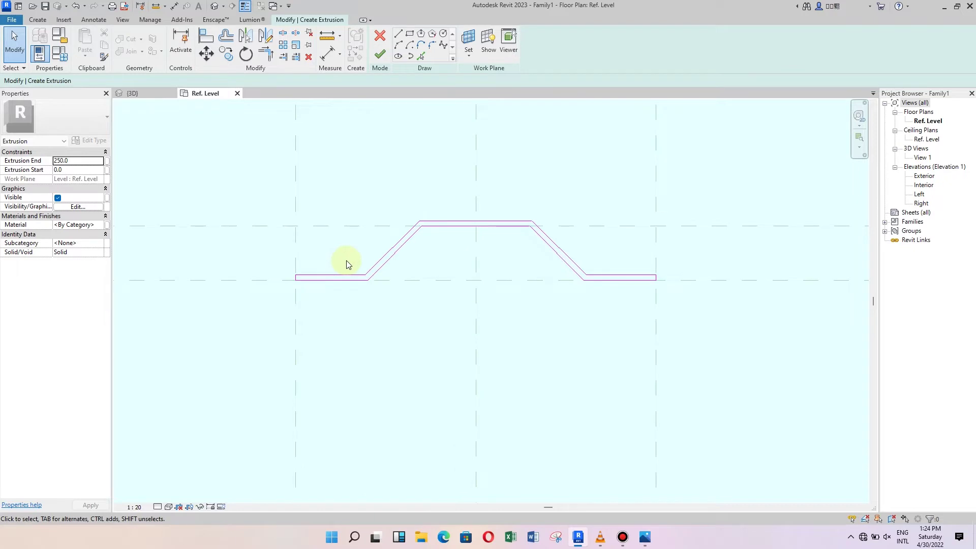
scroll(346, 264, up, 1)
scroll(346, 264, up, 1)
Align and lock the profile's left end to the Left reference plane
click(214, 45)
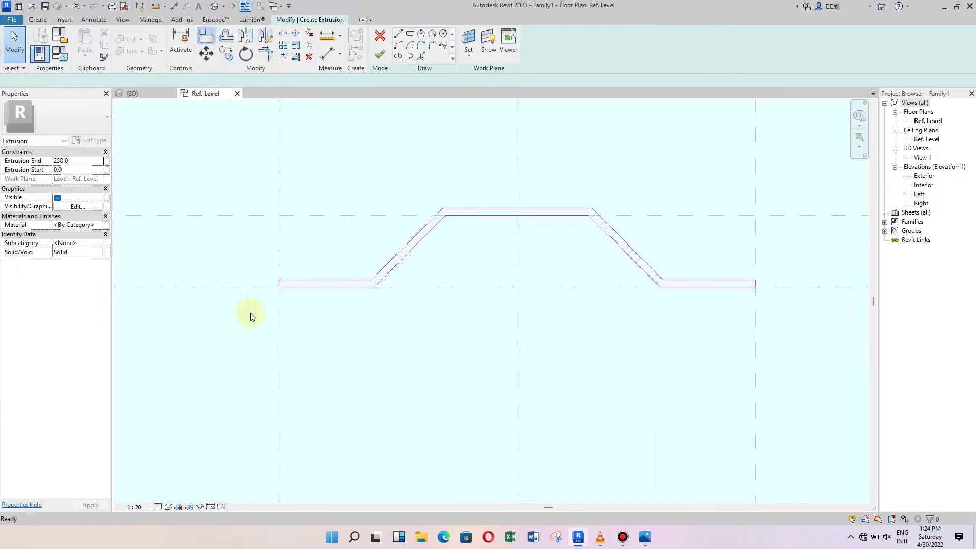
scroll(279, 290, up, 1)
scroll(282, 261, up, 1)
click(283, 262)
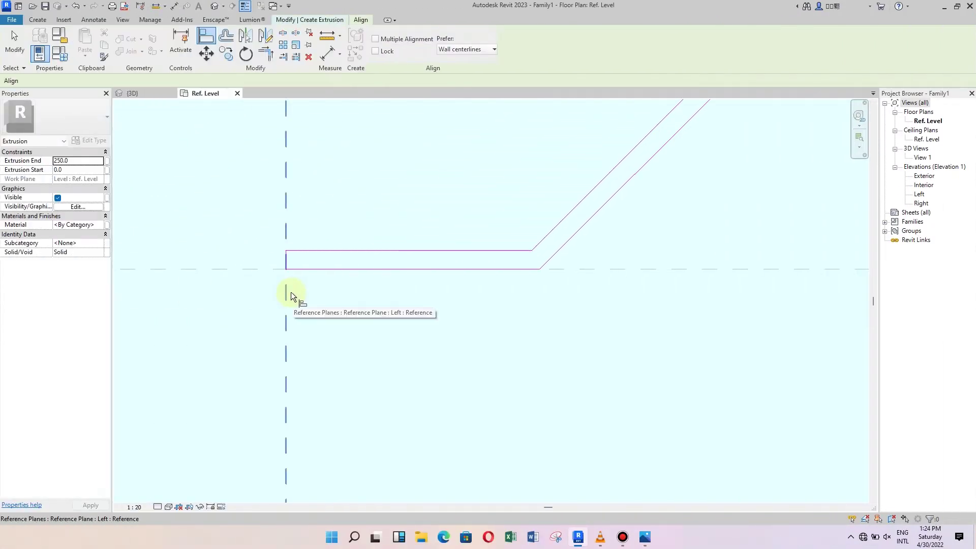
click(286, 307)
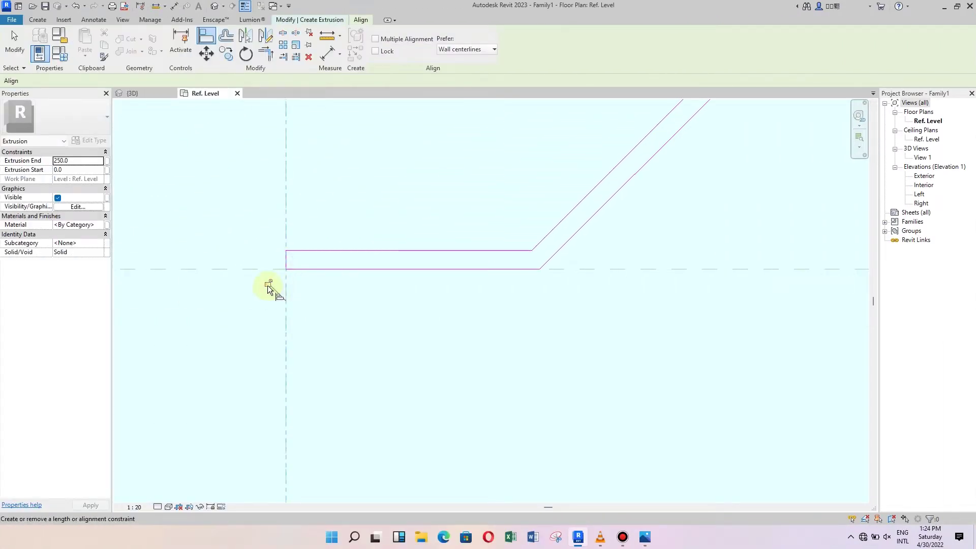
Align and lock the profile's right end to the Right reference plane
scroll(232, 301, down, 3)
scroll(749, 309, up, 3)
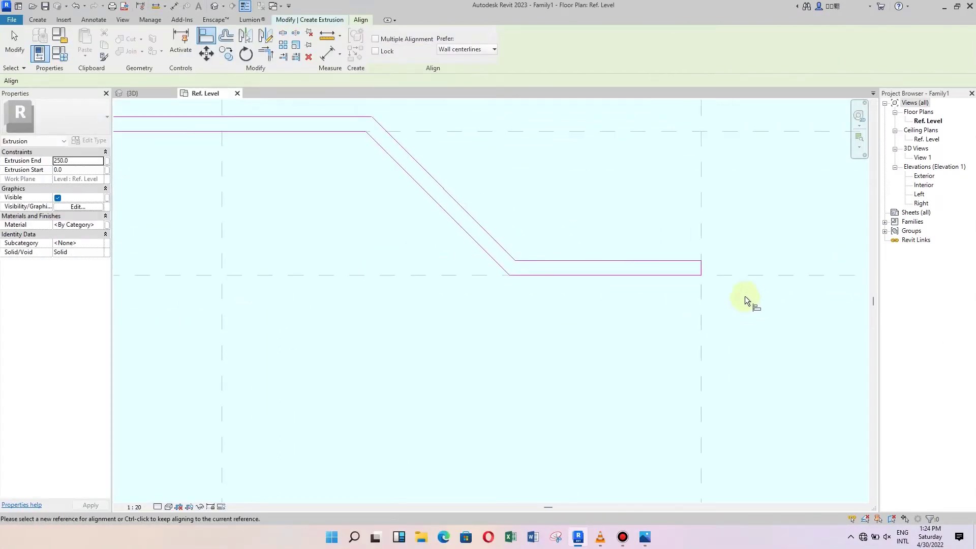
click(700, 280)
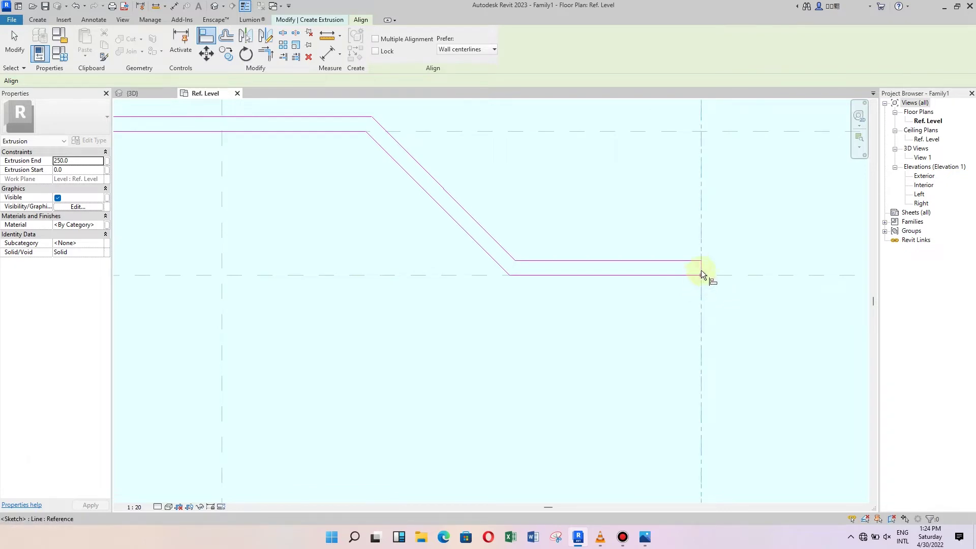
click(701, 269)
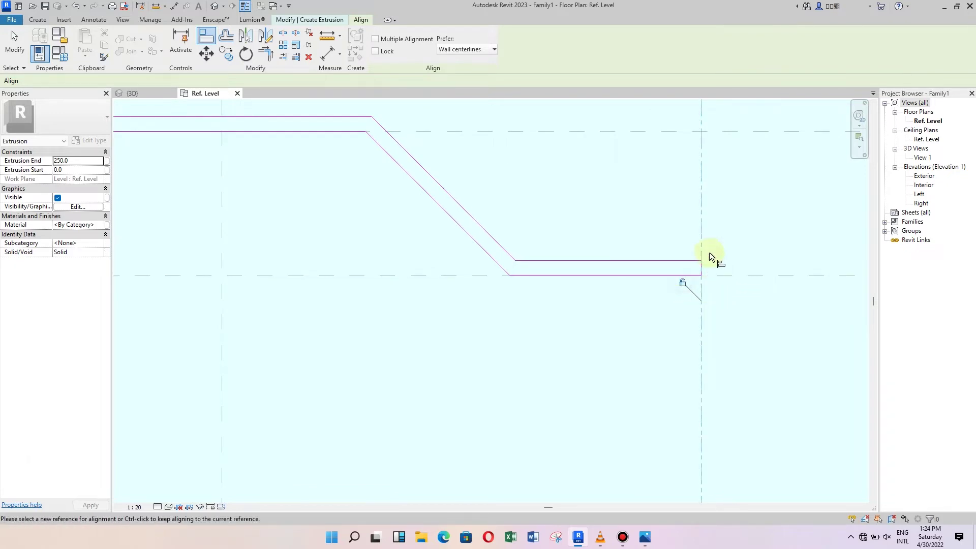
scroll(625, 276, down, 4)
scroll(559, 284, down, 1)
scroll(412, 305, down, 1)
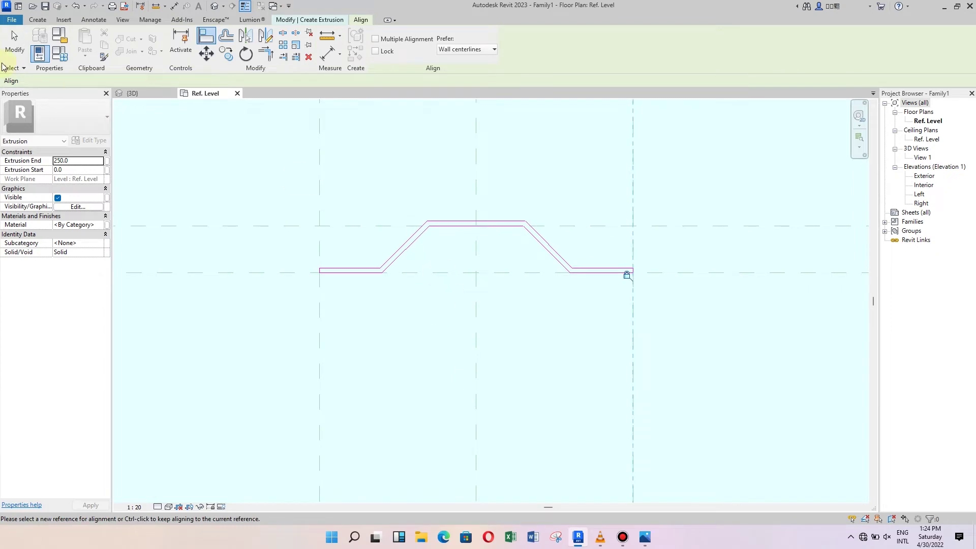
click(14, 43)
scroll(311, 255, down, 2)
scroll(386, 284, up, 1)
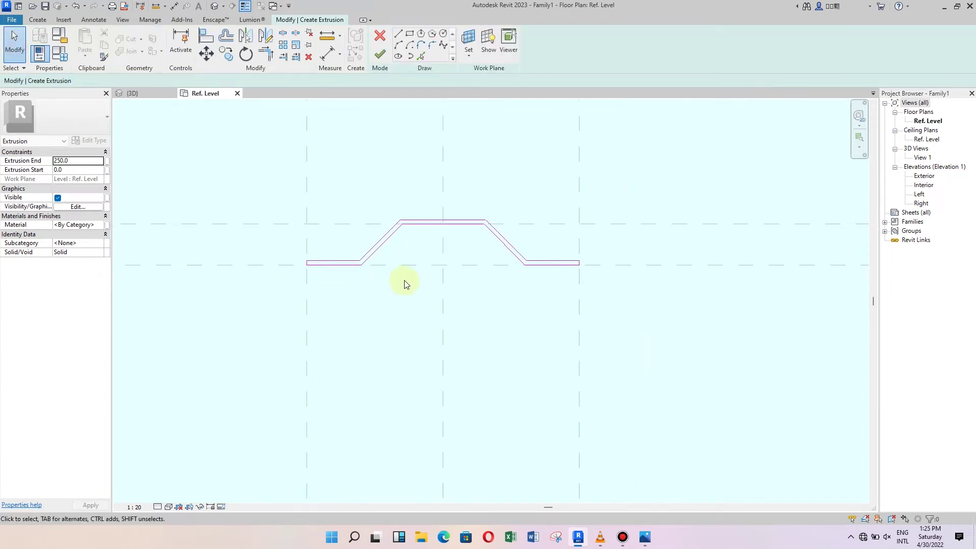
scroll(405, 284, up, 1)
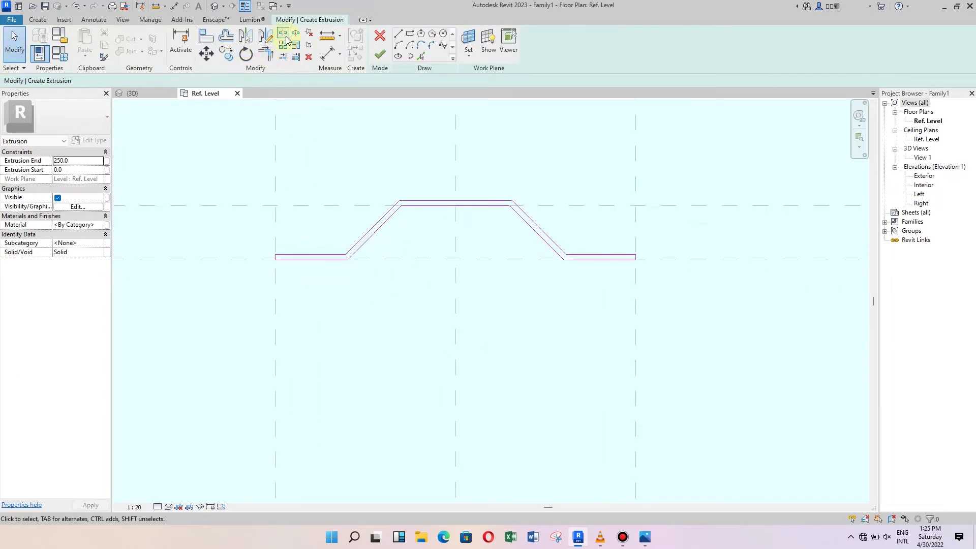
click(141, 7)
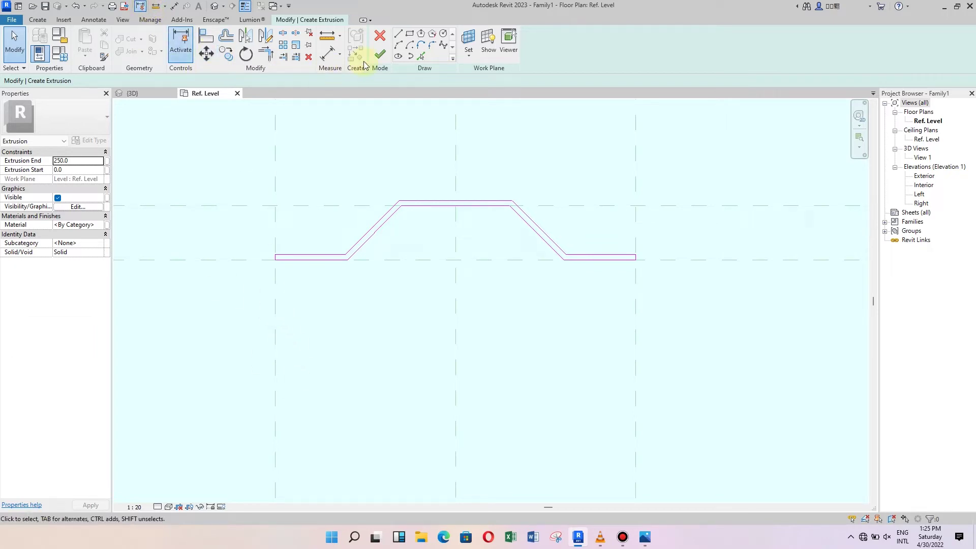
click(326, 54)
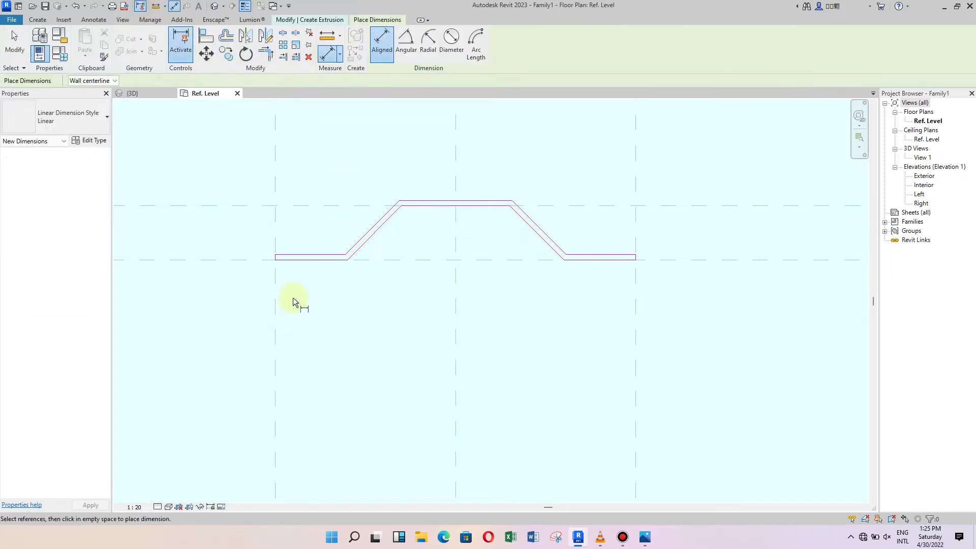
click(273, 288)
click(633, 321)
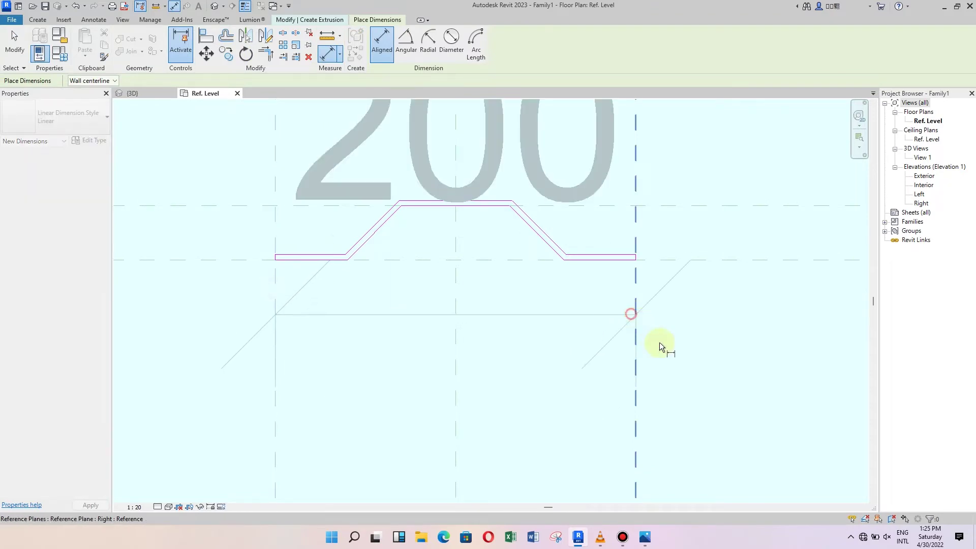
scroll(545, 300, down, 2)
scroll(545, 300, down, 1)
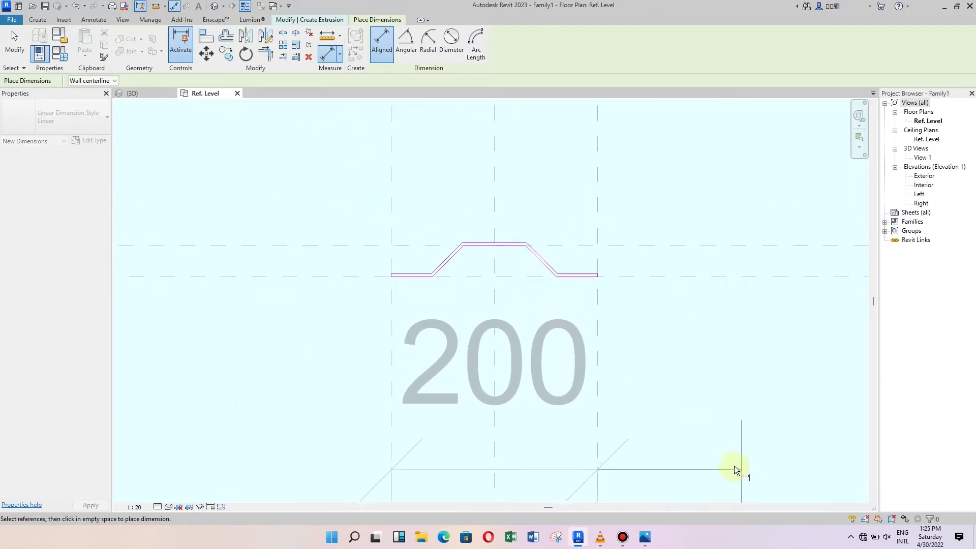
click(733, 464)
click(14, 43)
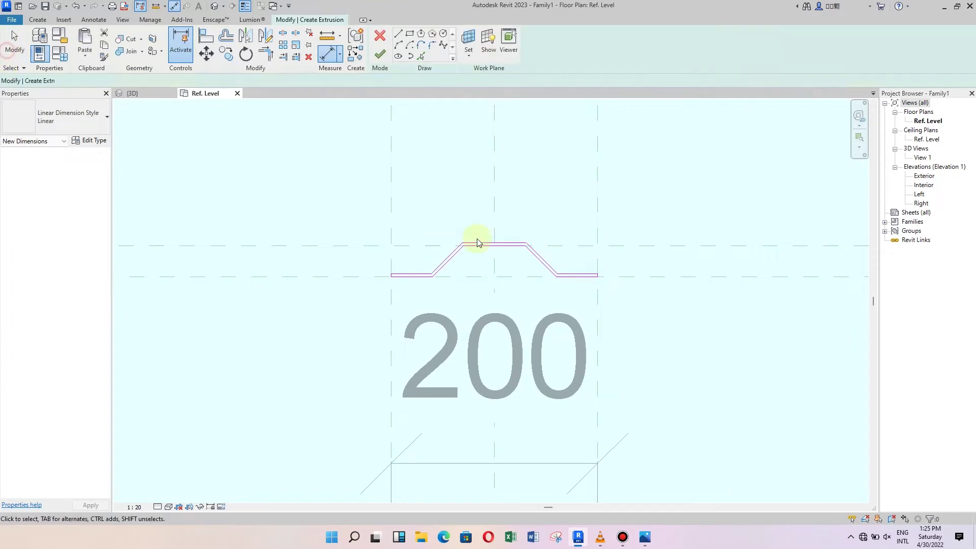
scroll(477, 242, down, 2)
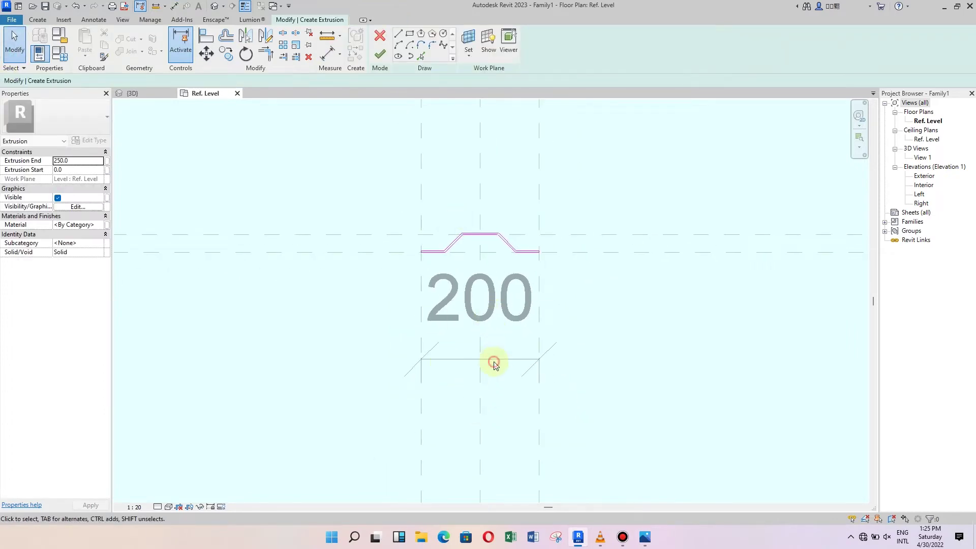
scroll(493, 362, up, 2)
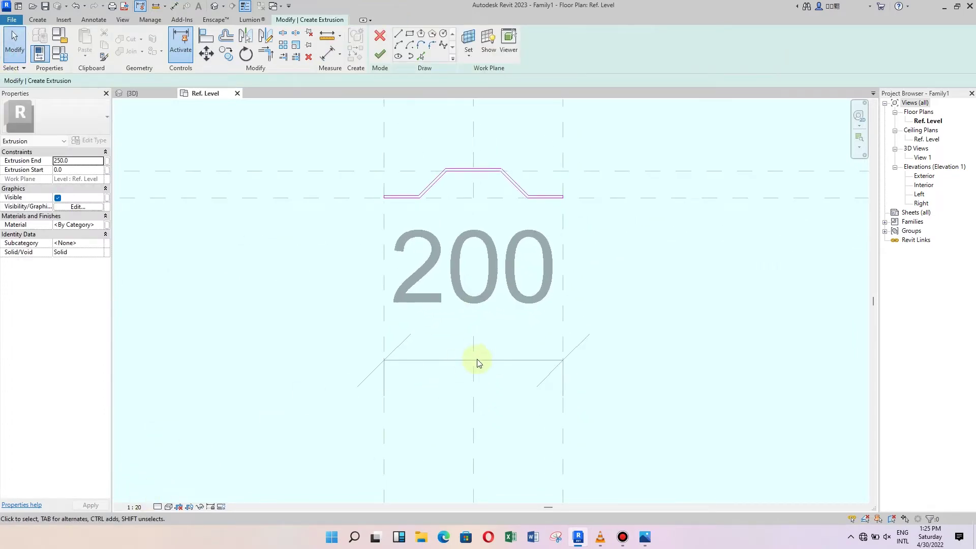
click(462, 315)
key(Delete)
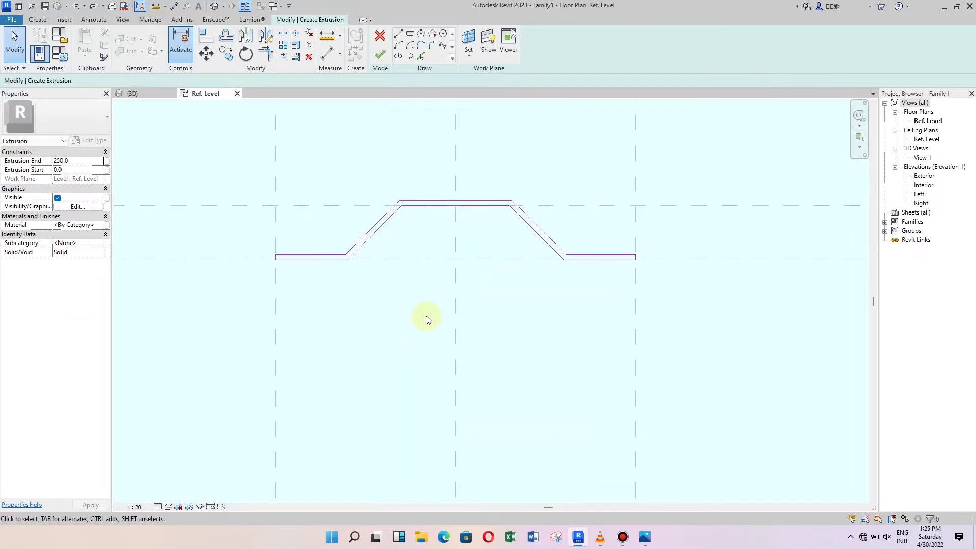
scroll(425, 320, down, 1)
scroll(402, 266, up, 1)
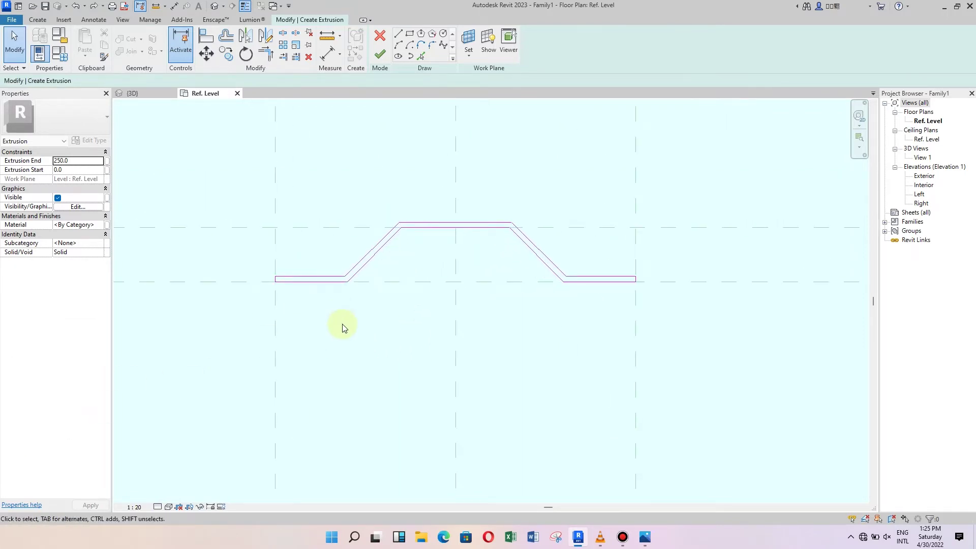
scroll(440, 303, down, 1)
scroll(314, 322, up, 1)
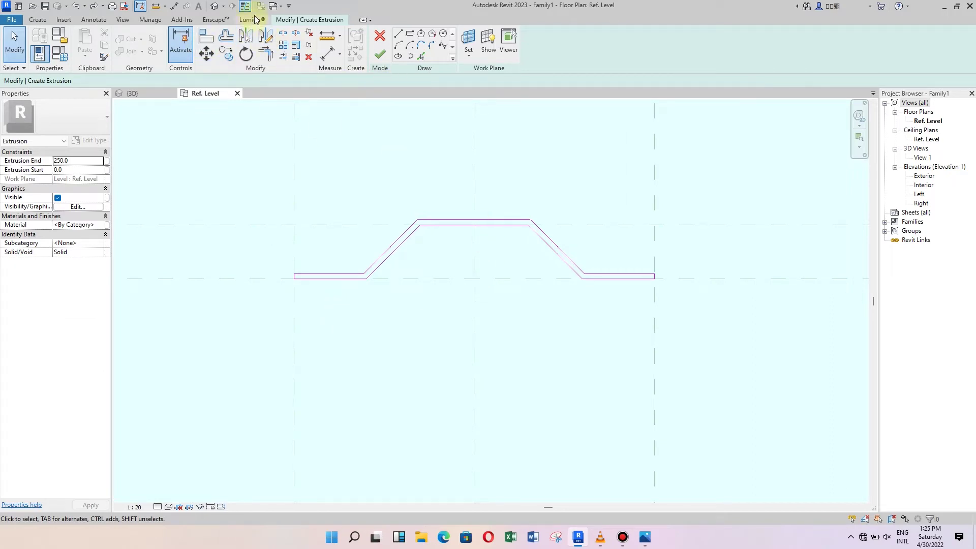
Add a 45° angular dimension to the profile's left slope
click(341, 56)
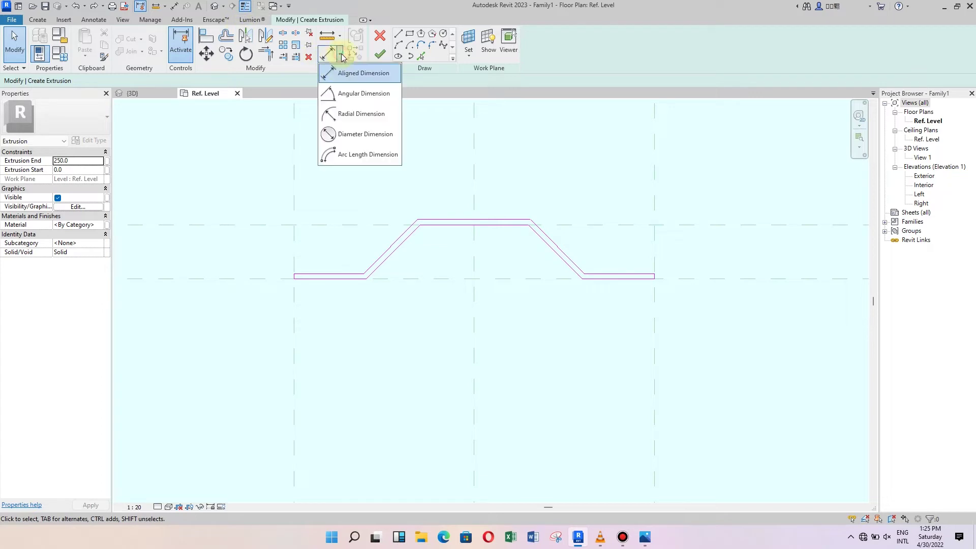
click(363, 93)
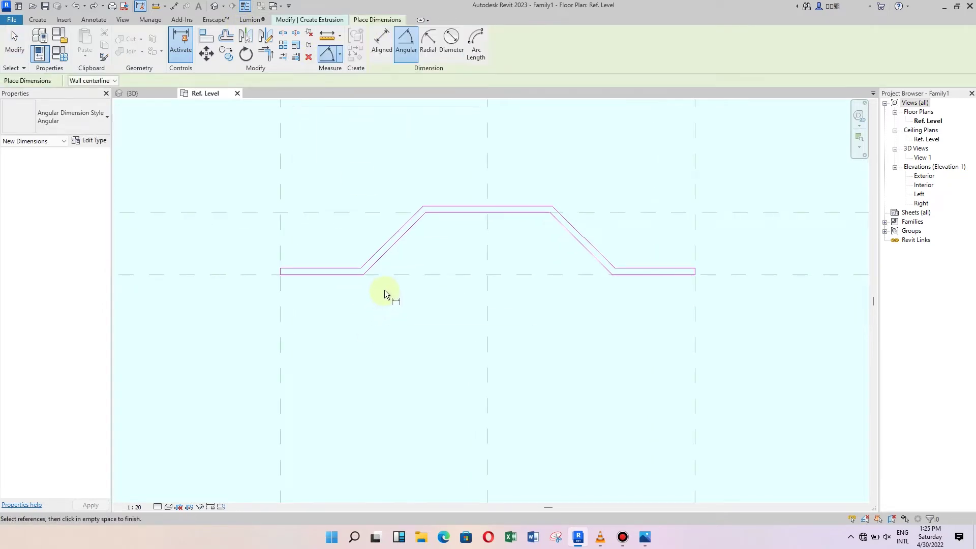
scroll(384, 290, up, 2)
click(397, 236)
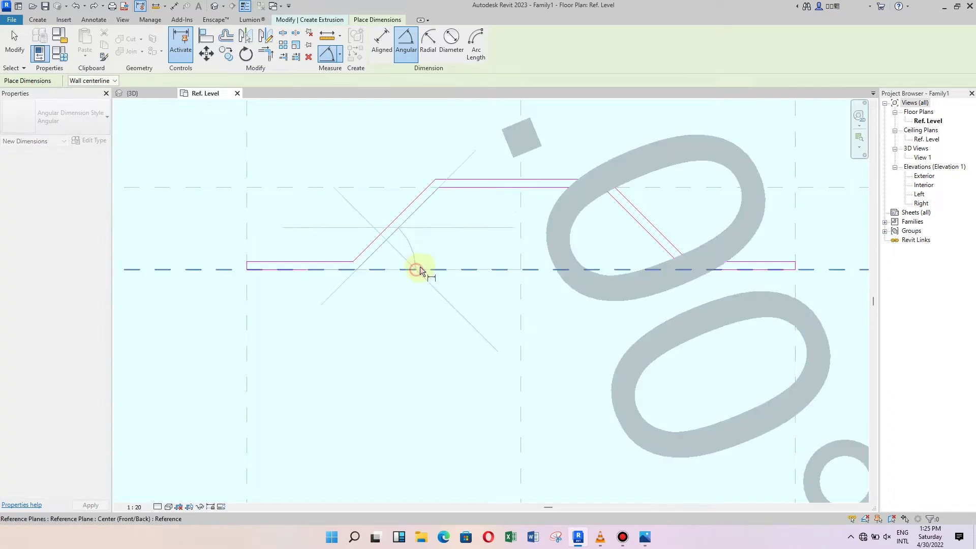
scroll(424, 256, down, 2)
scroll(424, 257, down, 1)
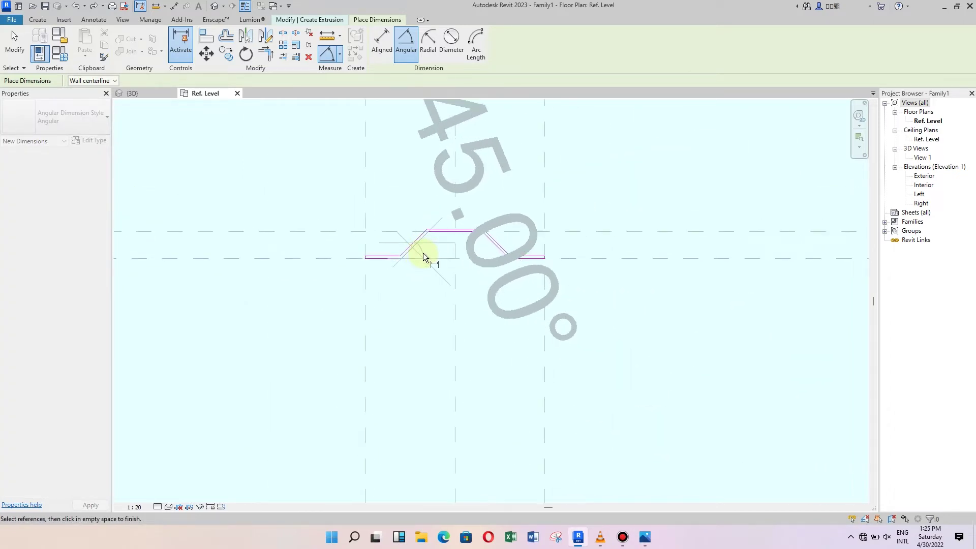
click(386, 304)
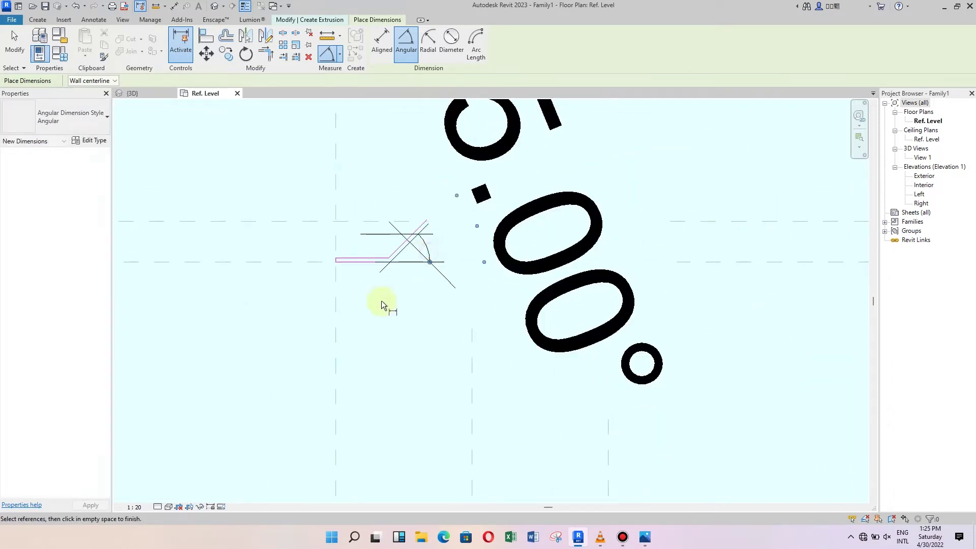
click(17, 57)
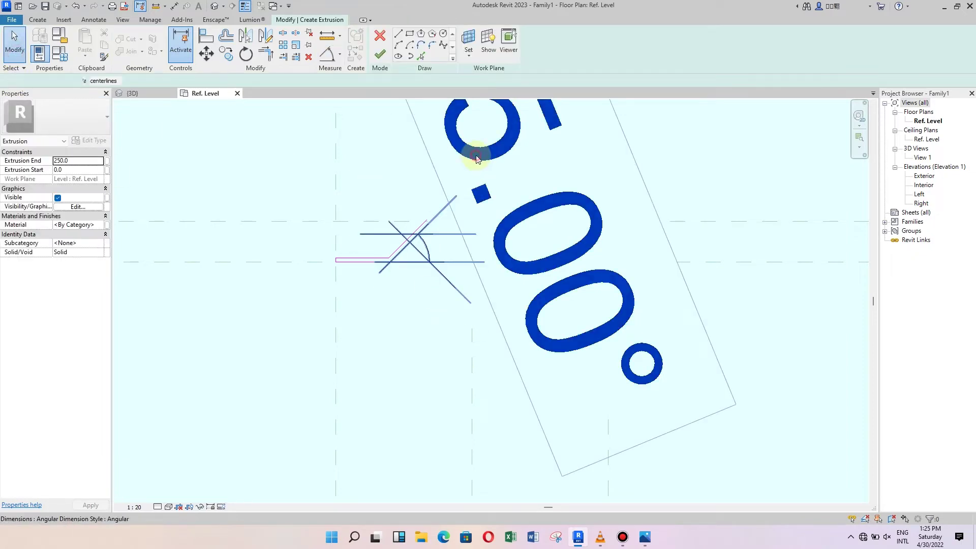
Set the view scale to 1:1
click(137, 505)
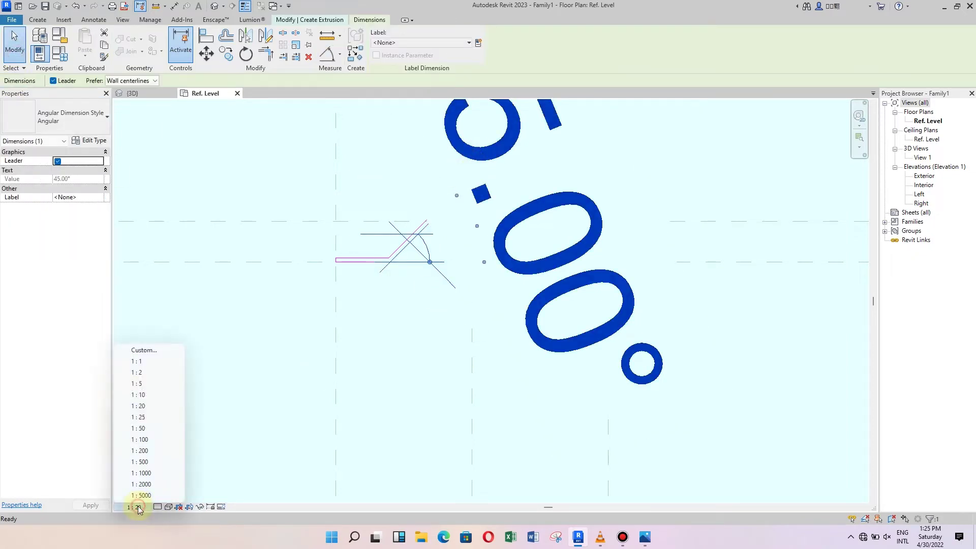
click(142, 372)
click(339, 359)
scroll(474, 228, up, 1)
scroll(474, 229, up, 3)
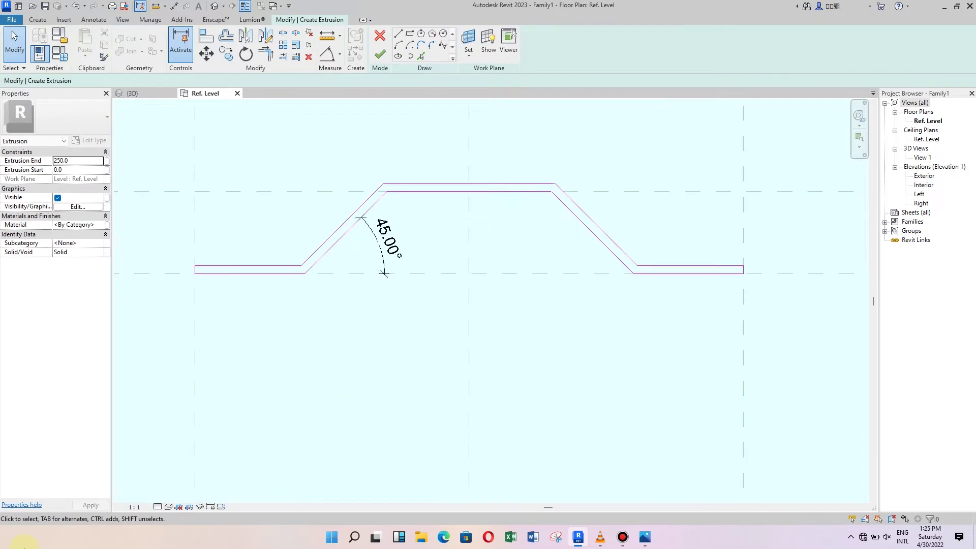
Add a 45° angular dimension to the profile's right slope
click(326, 54)
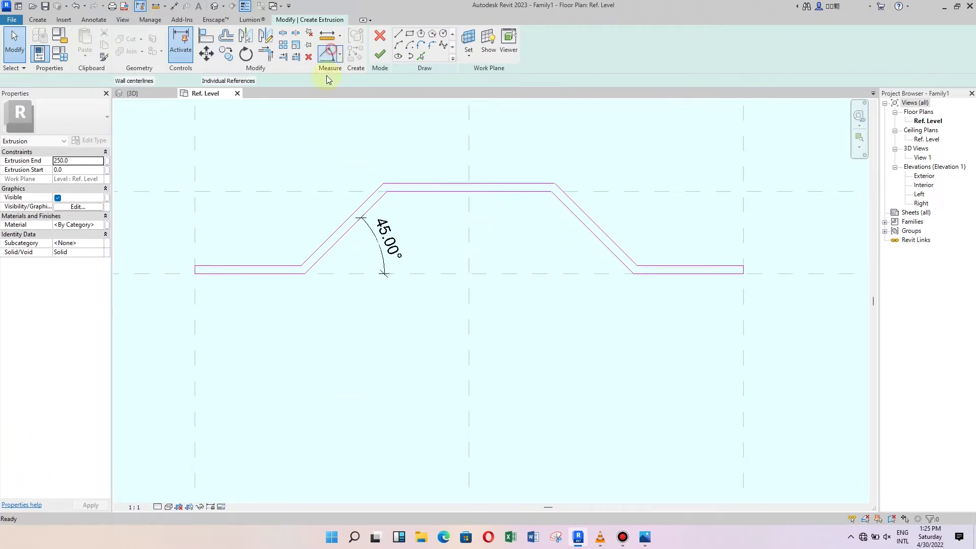
click(590, 272)
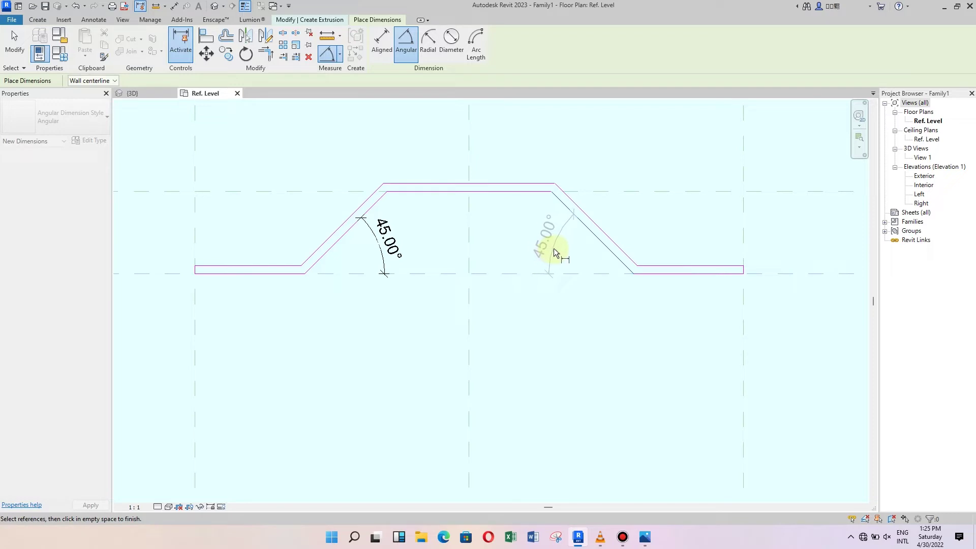
click(553, 248)
click(15, 44)
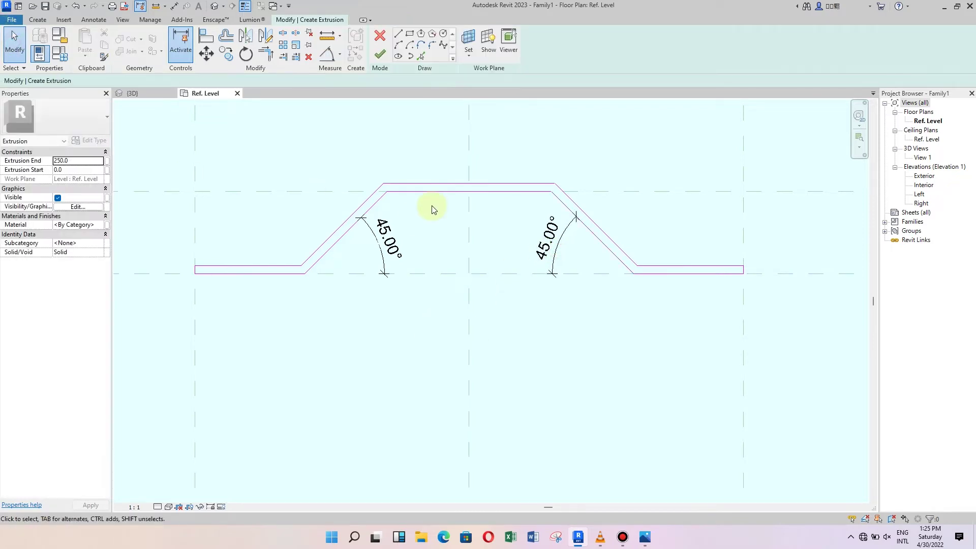
scroll(392, 307, up, 2)
scroll(388, 261, up, 1)
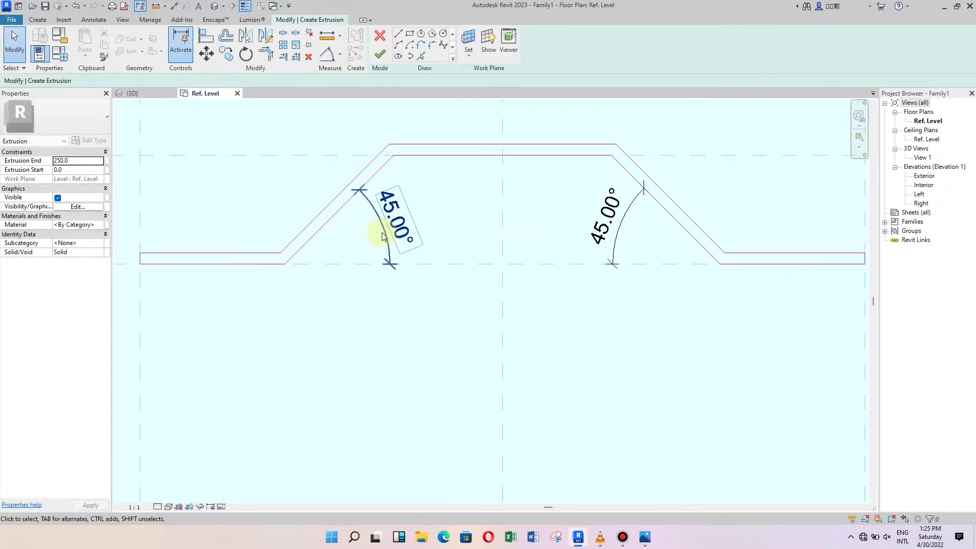
click(383, 236)
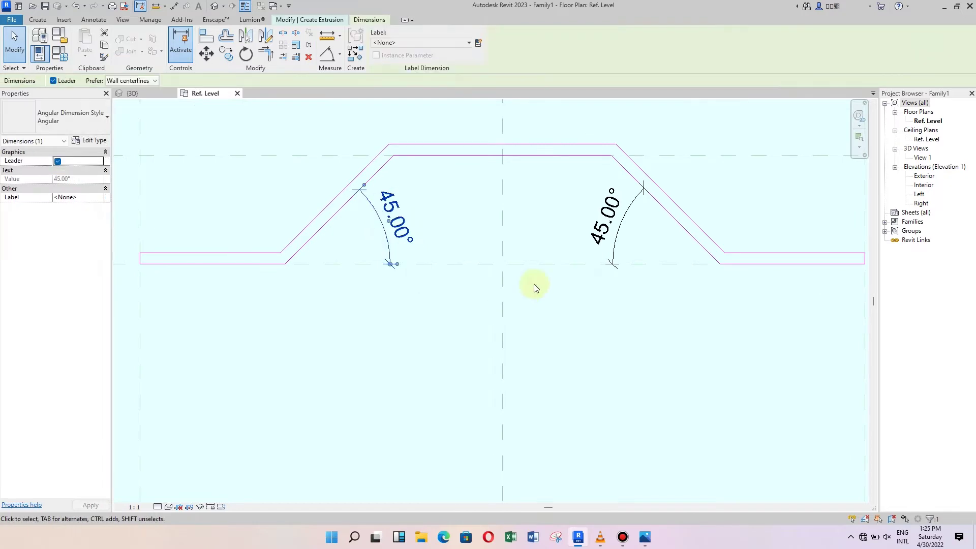
Label both 45° angle dimensions with the new shared angle parameter A-A
ctrl+click(614, 236)
click(477, 45)
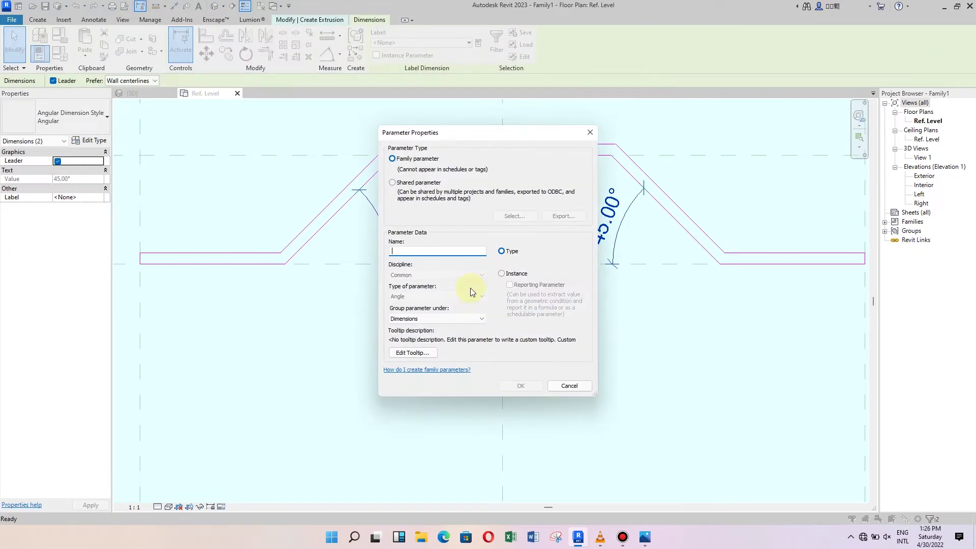
text(A-A)
click(519, 384)
click(565, 298)
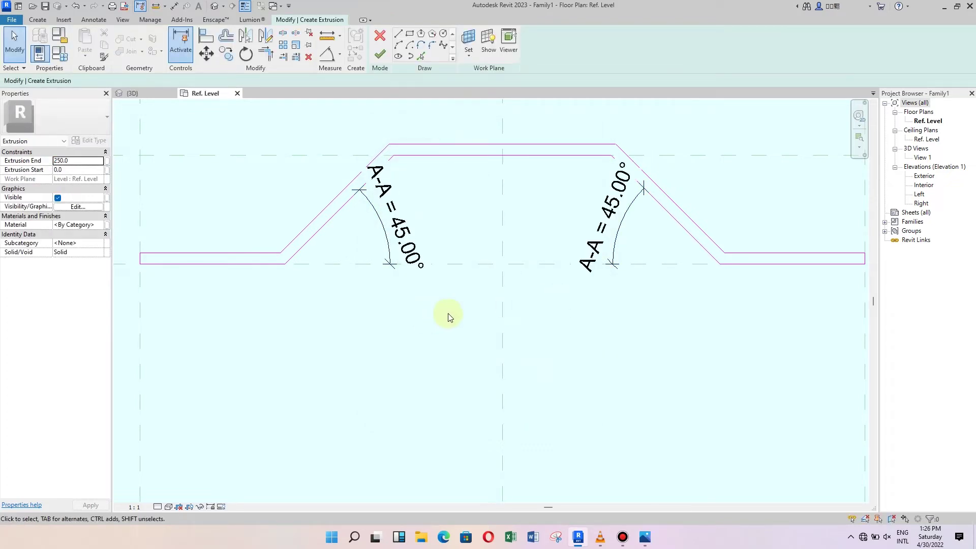
scroll(485, 283, down, 2)
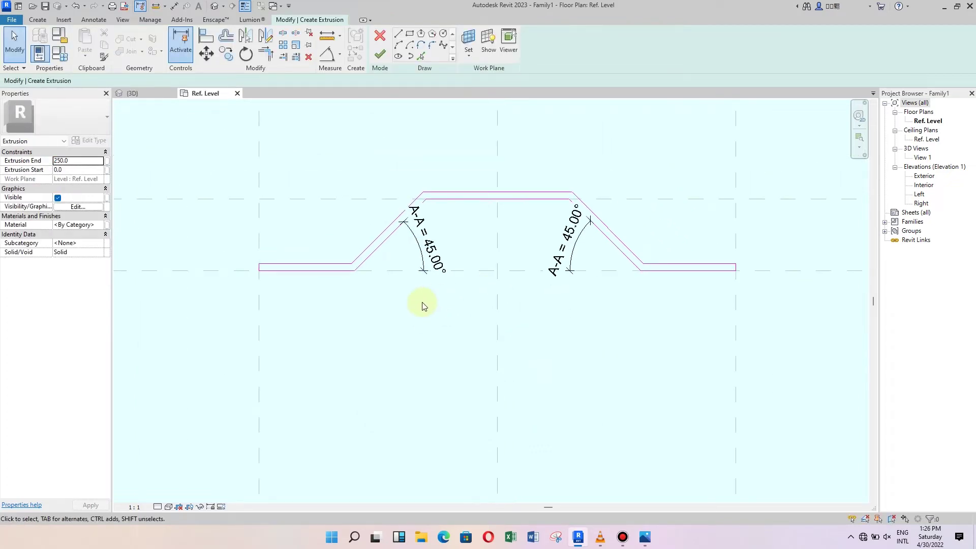
scroll(388, 265, down, 1)
scroll(335, 266, up, 2)
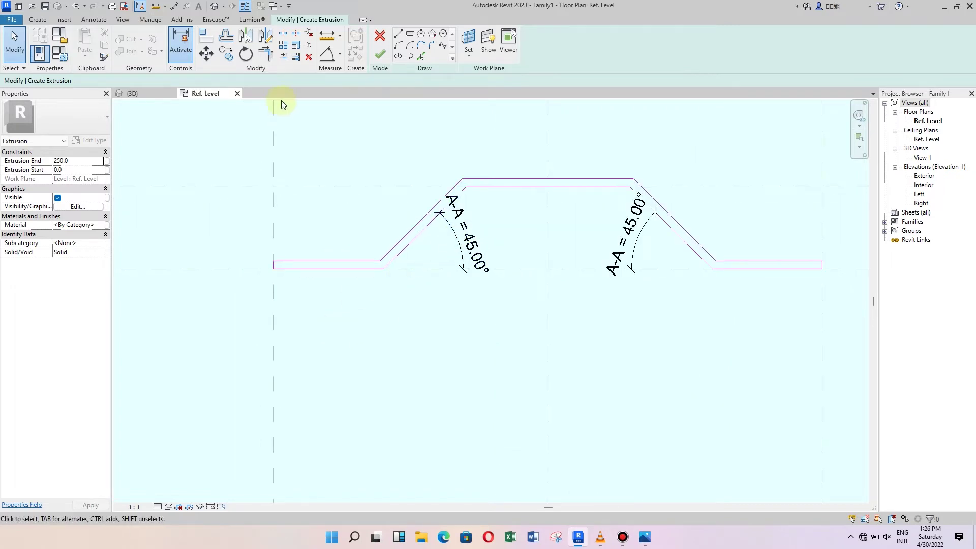
Dimension the left flat end, 40, from the Left reference plane
click(174, 5)
scroll(264, 293, up, 2)
click(283, 262)
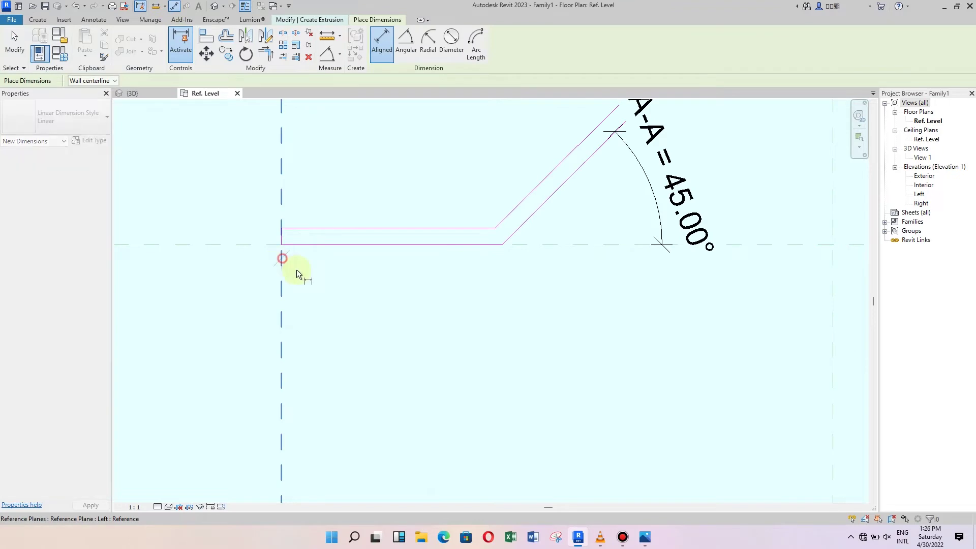
click(501, 247)
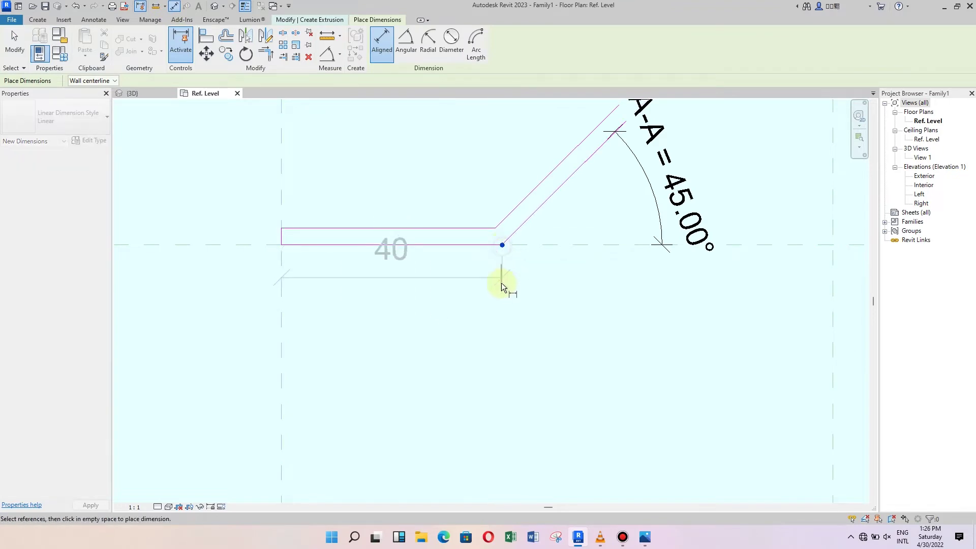
click(489, 299)
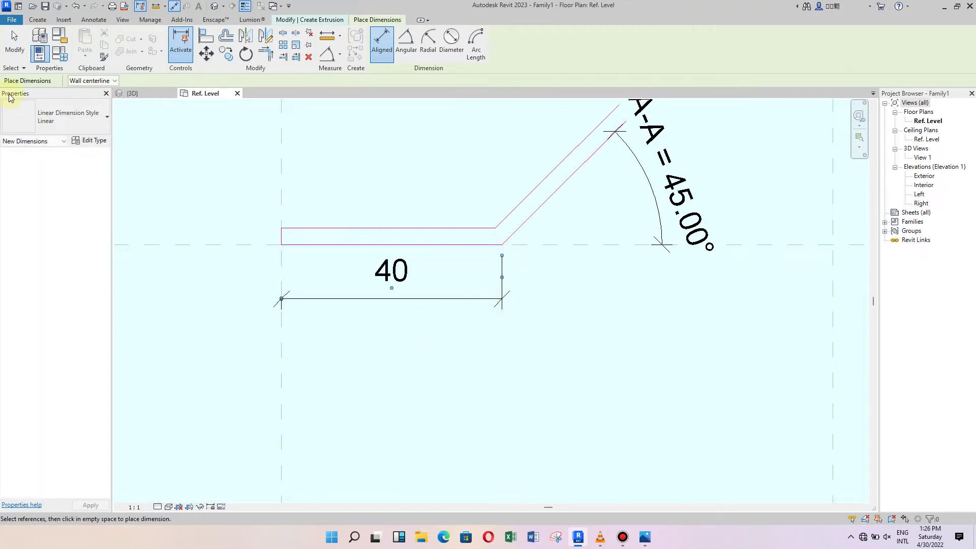
click(15, 43)
scroll(126, 237, down, 2)
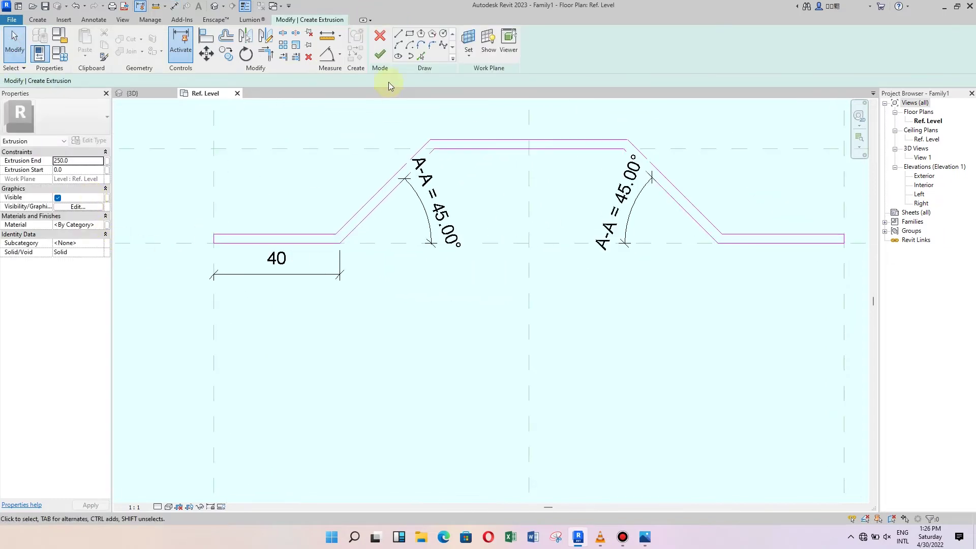
Dimension the right flat end, 40, from the Right reference plane
click(175, 5)
scroll(344, 268, down, 1)
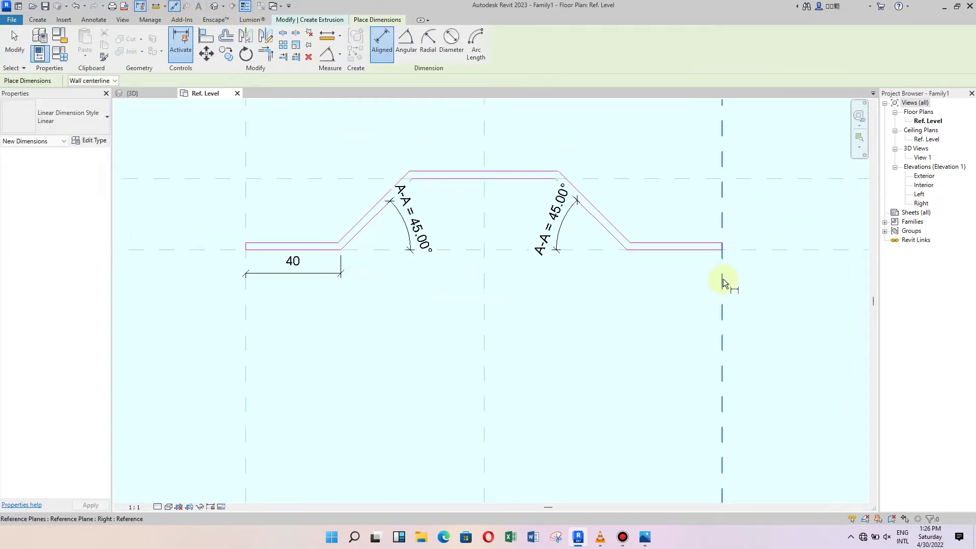
click(720, 262)
click(628, 250)
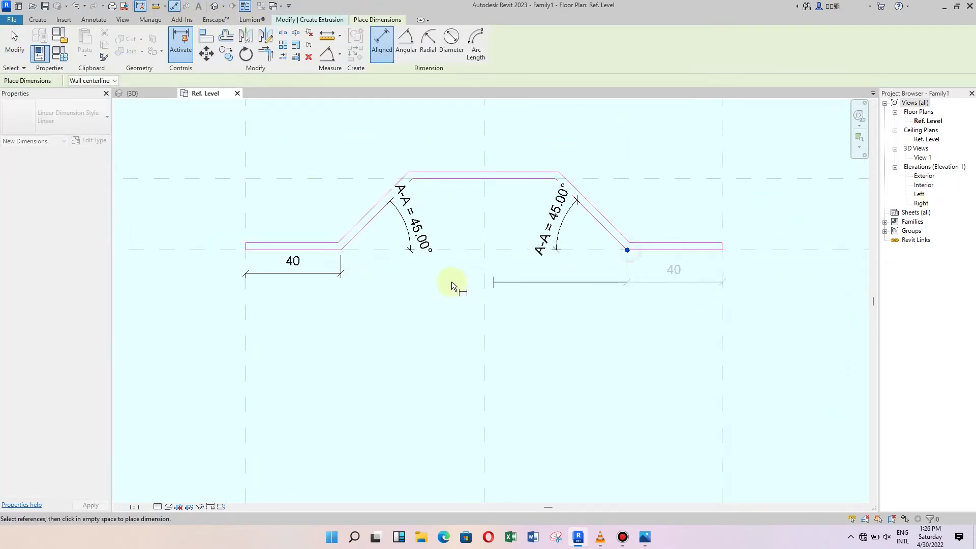
click(365, 274)
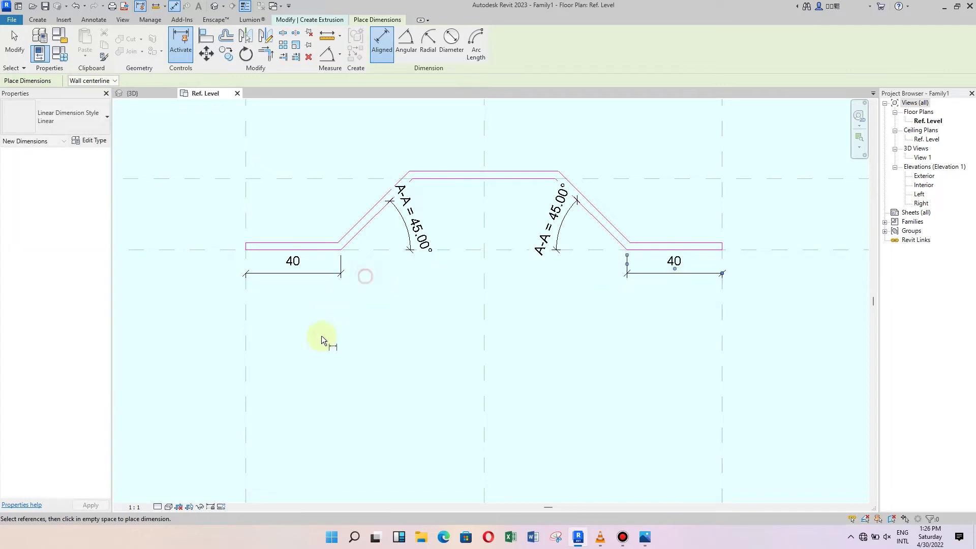
click(15, 45)
Assign both 40 end dimensions a new shared length parameter named l1
click(285, 263)
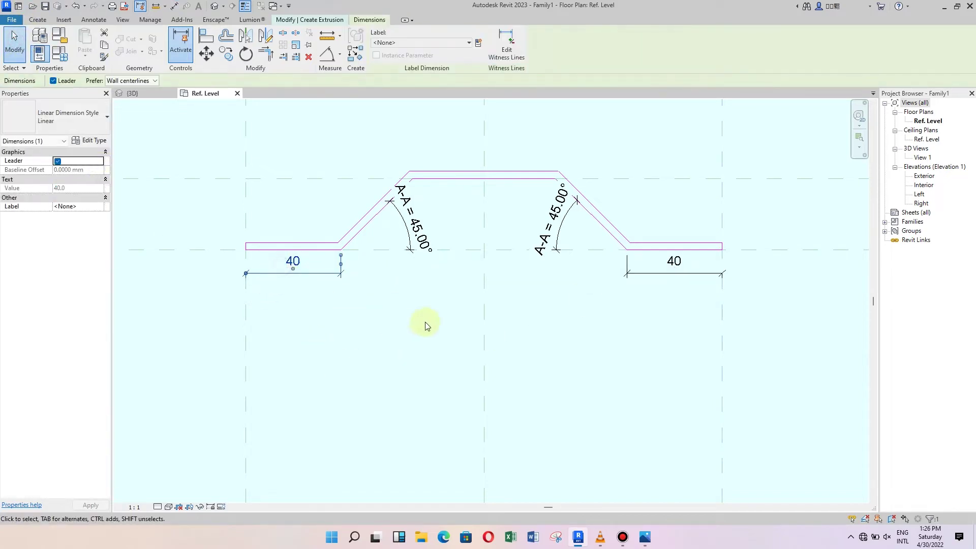
ctrl+click(653, 275)
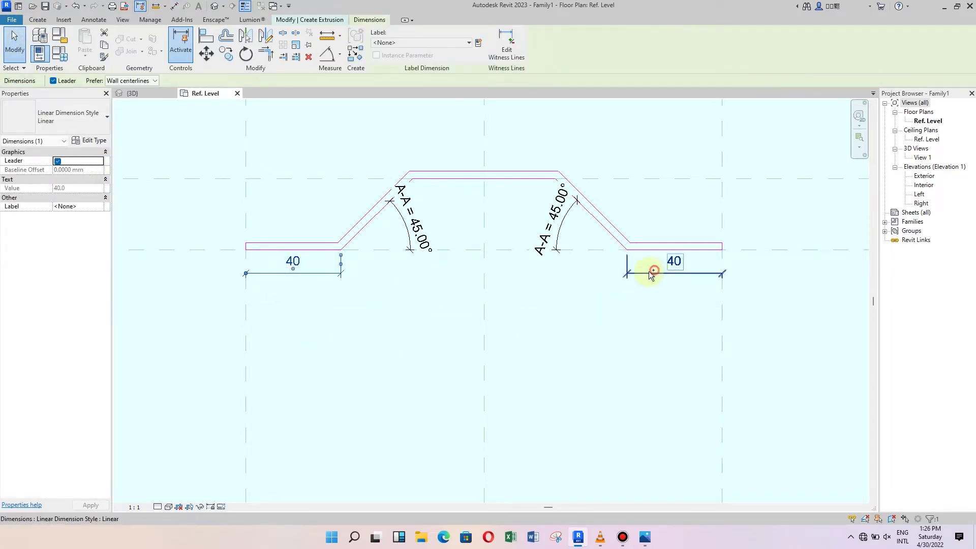
click(477, 44)
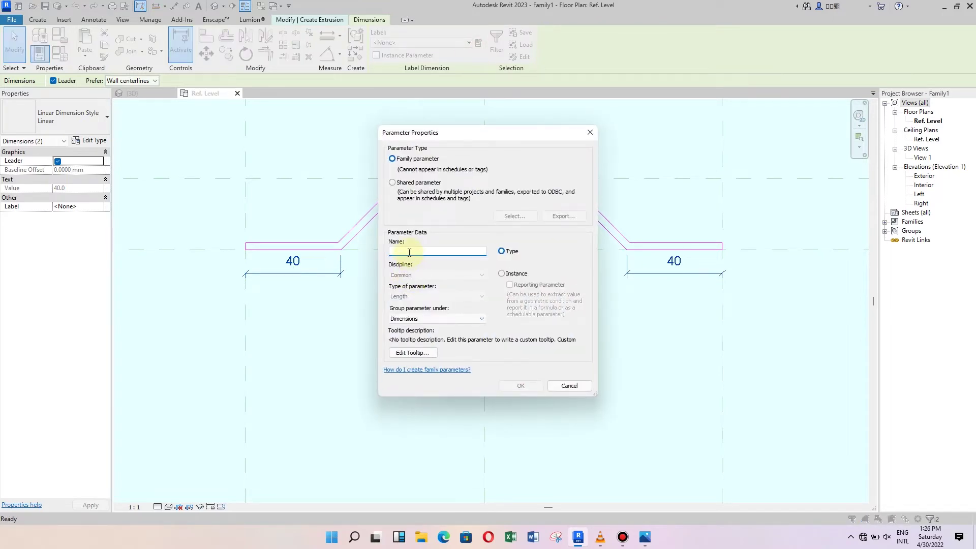
text(l1)
click(521, 382)
click(386, 328)
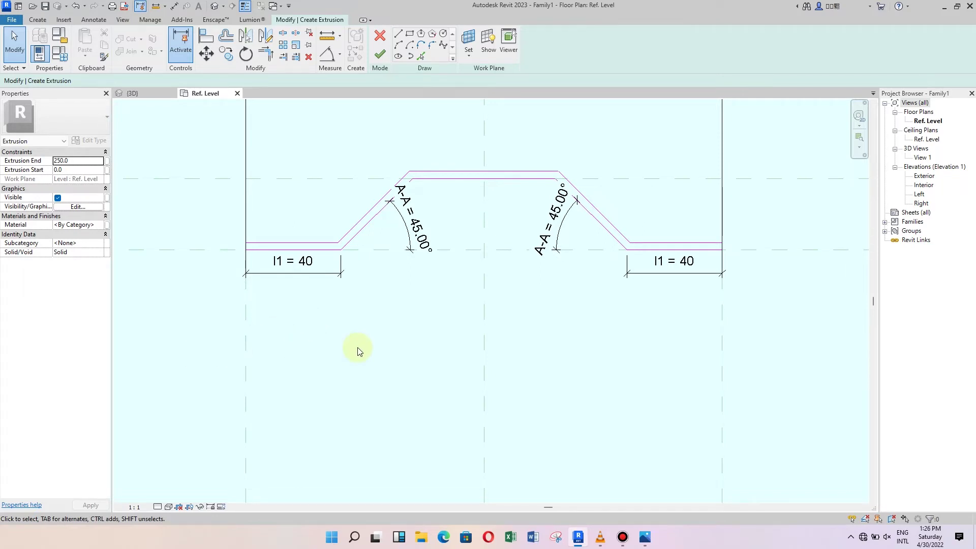
scroll(474, 333, down, 2)
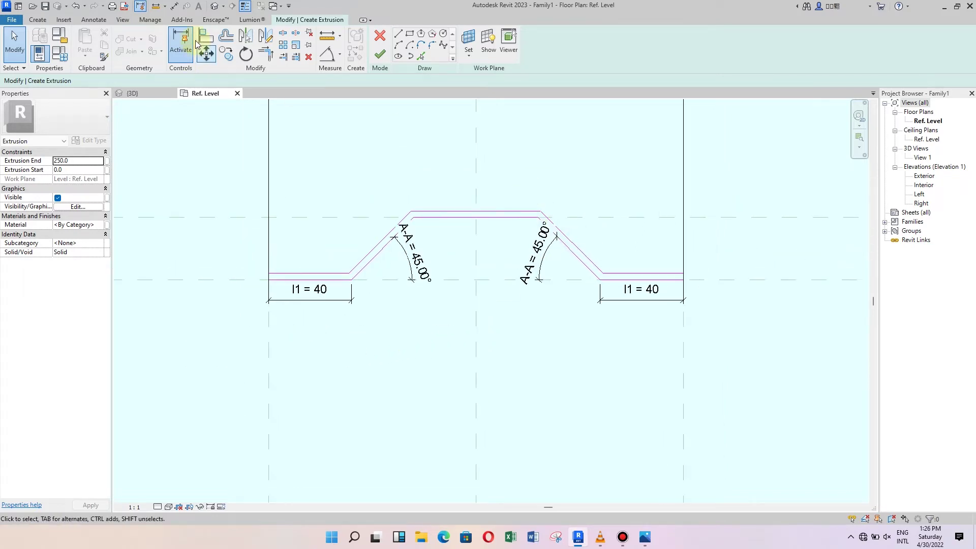
Dimension the 3 thickness across the top, left slope and bottom-left flat segments
click(141, 7)
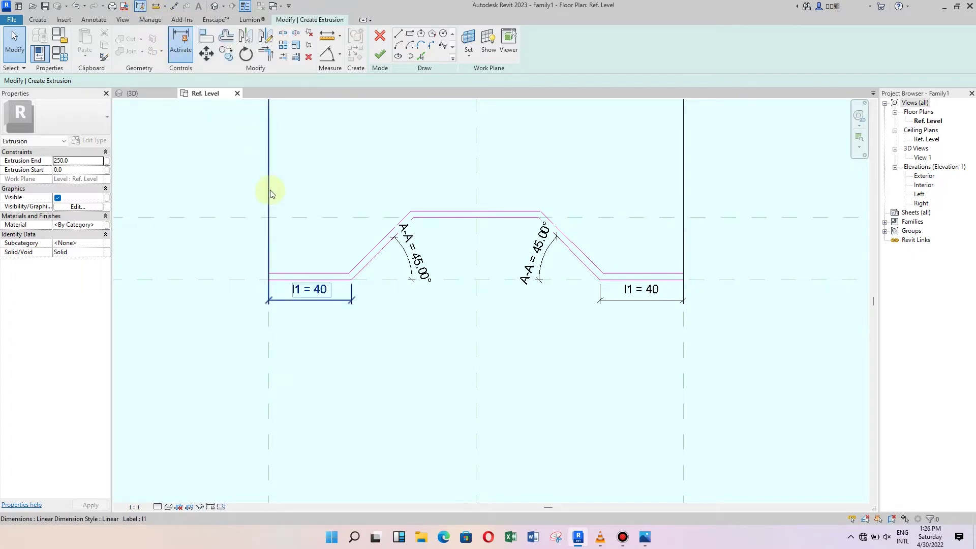
click(174, 6)
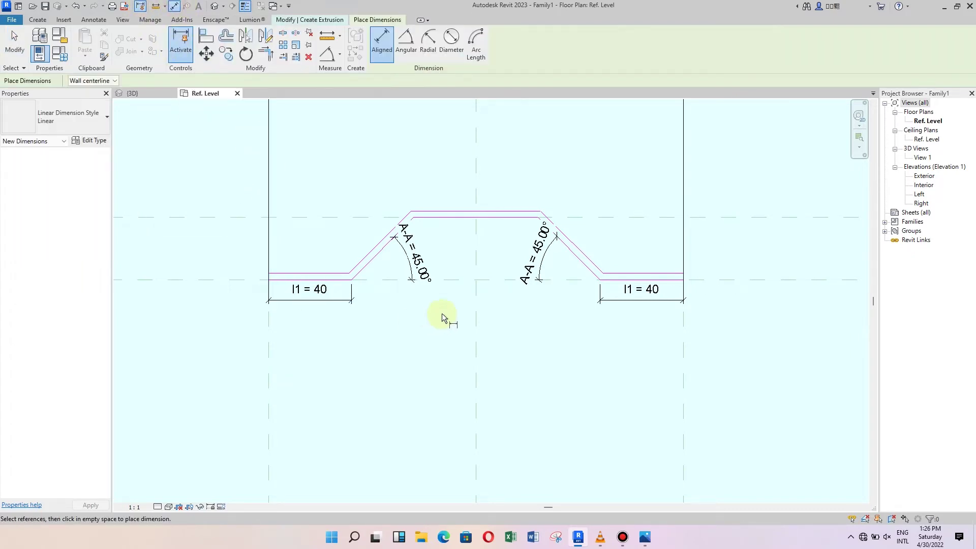
scroll(457, 265, up, 1)
scroll(496, 153, up, 1)
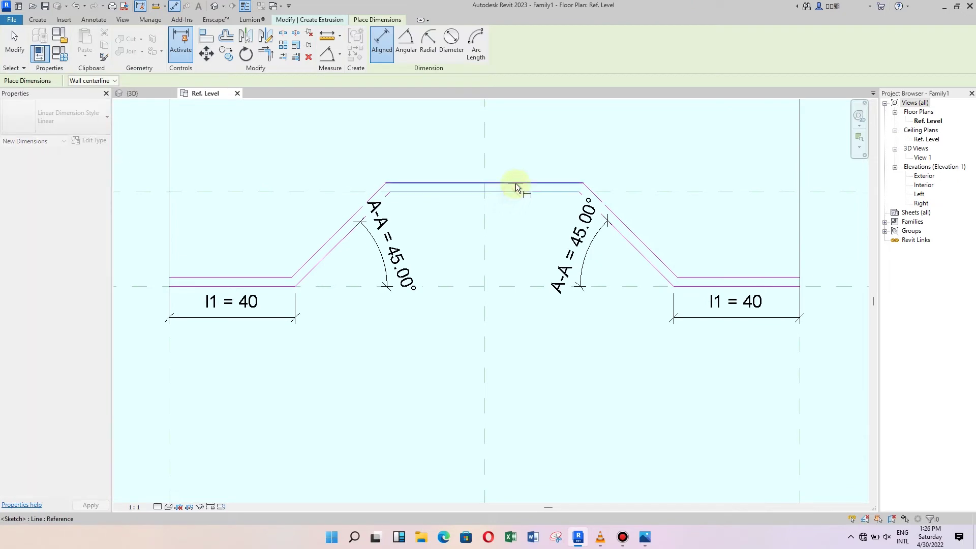
click(515, 183)
click(515, 151)
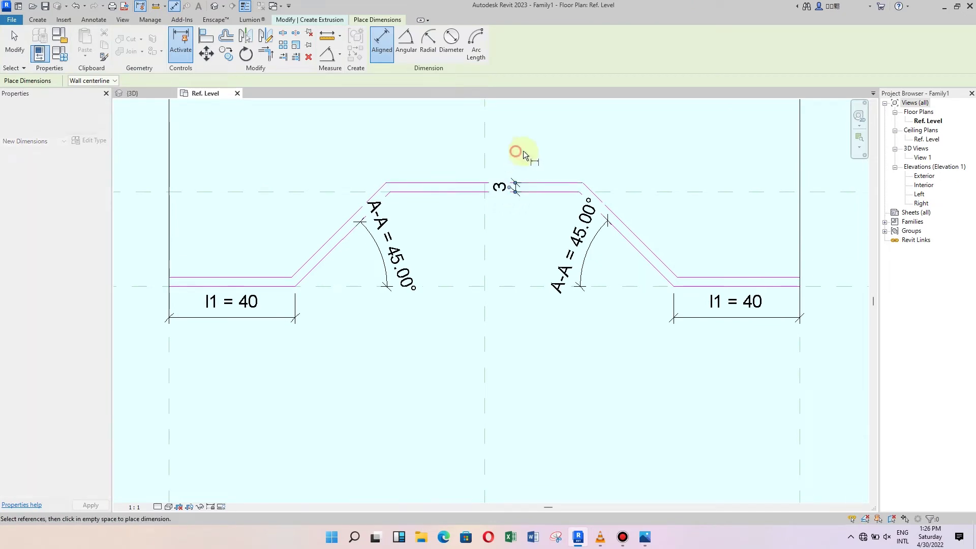
click(340, 246)
click(333, 233)
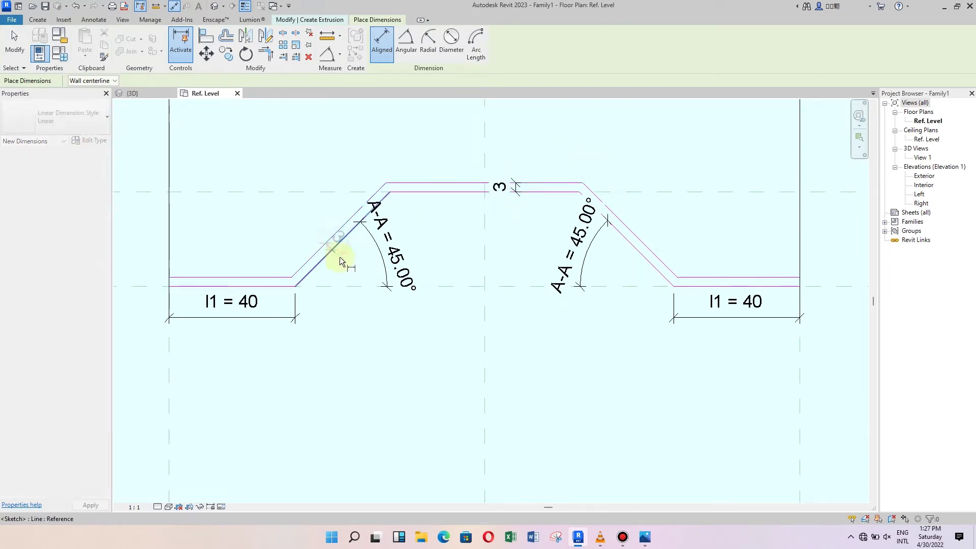
click(343, 264)
click(194, 288)
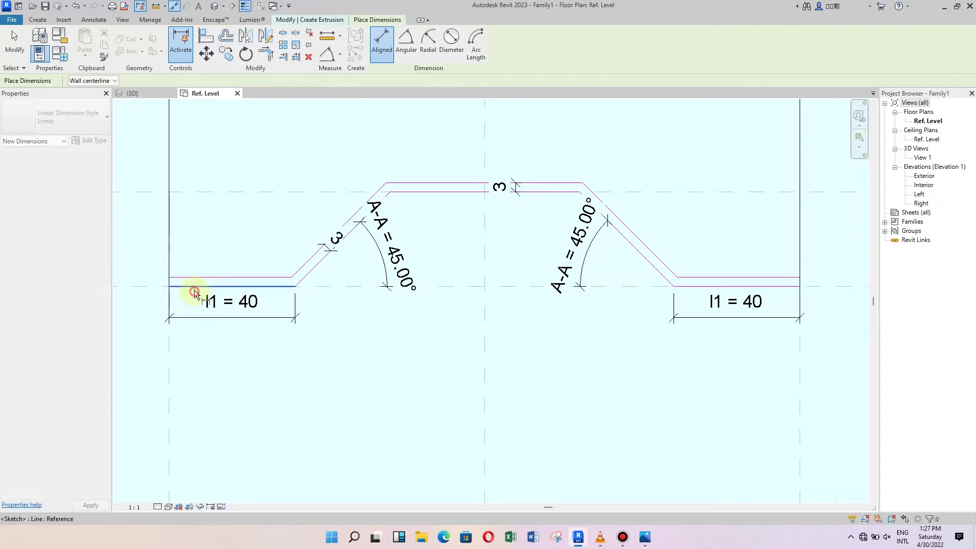
click(203, 279)
click(207, 237)
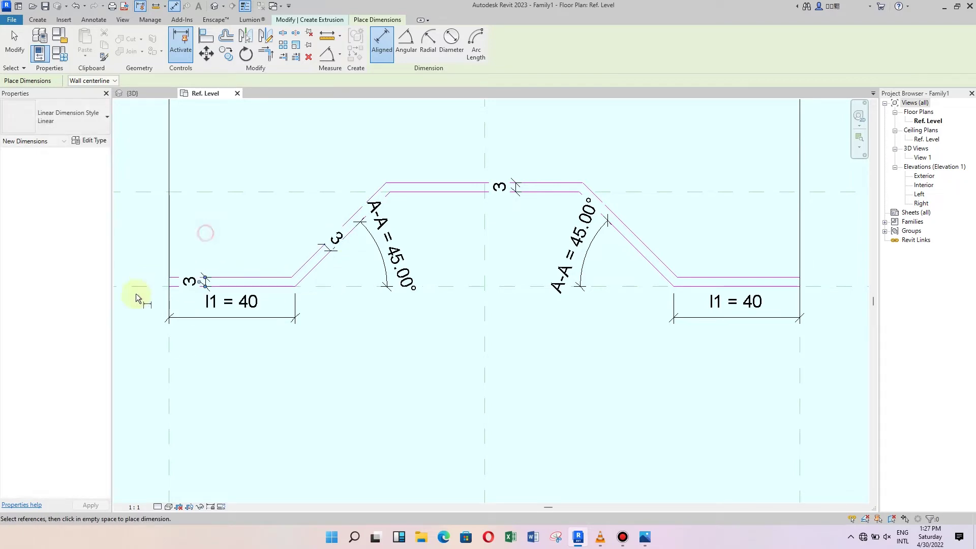
Dimension the 3 thickness across the right flat and right diagonal segments
scroll(524, 301, down, 1)
scroll(711, 264, up, 2)
click(725, 293)
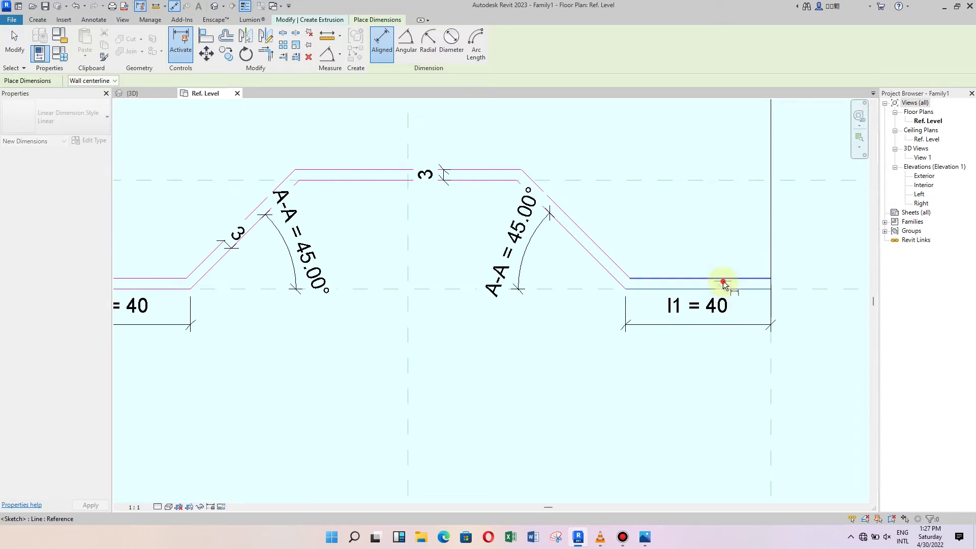
click(728, 229)
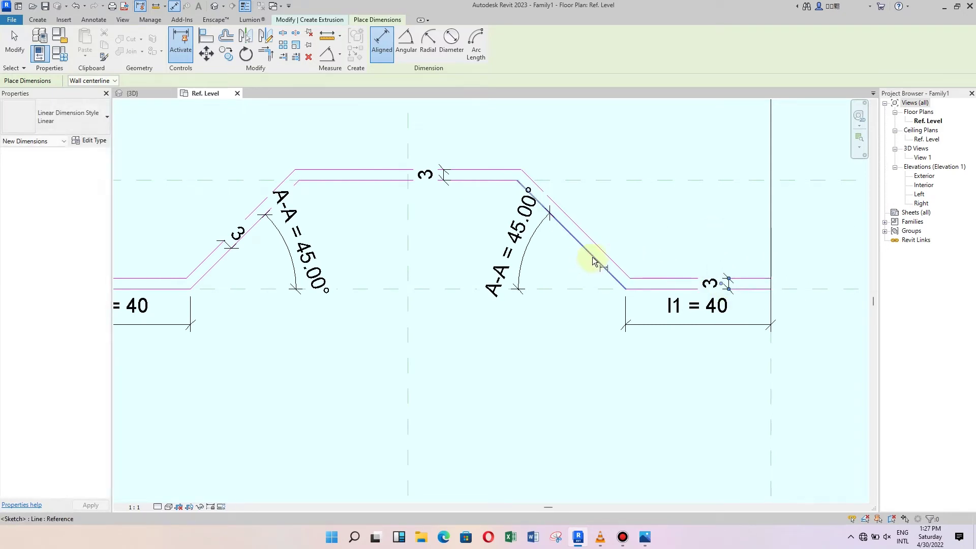
click(593, 257)
click(602, 251)
click(635, 212)
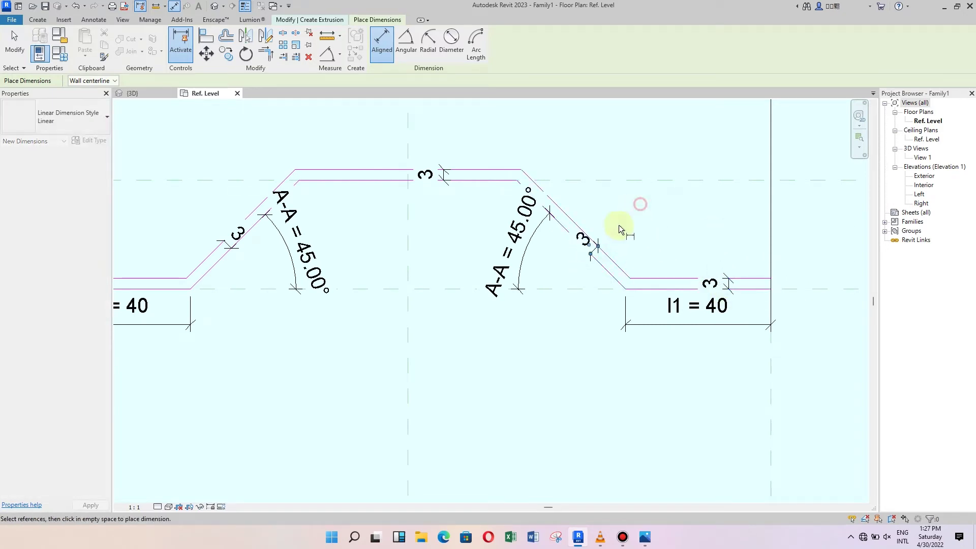
click(13, 38)
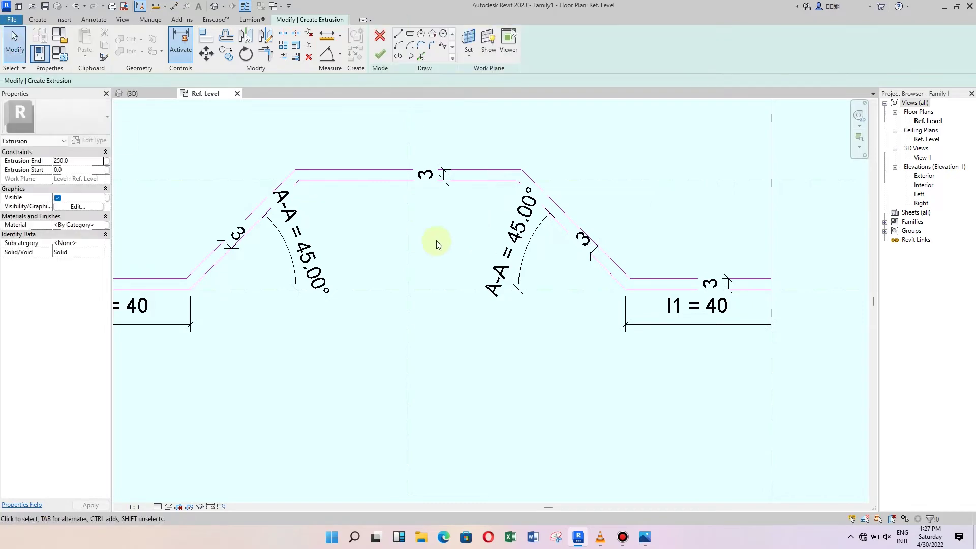
scroll(358, 264, down, 2)
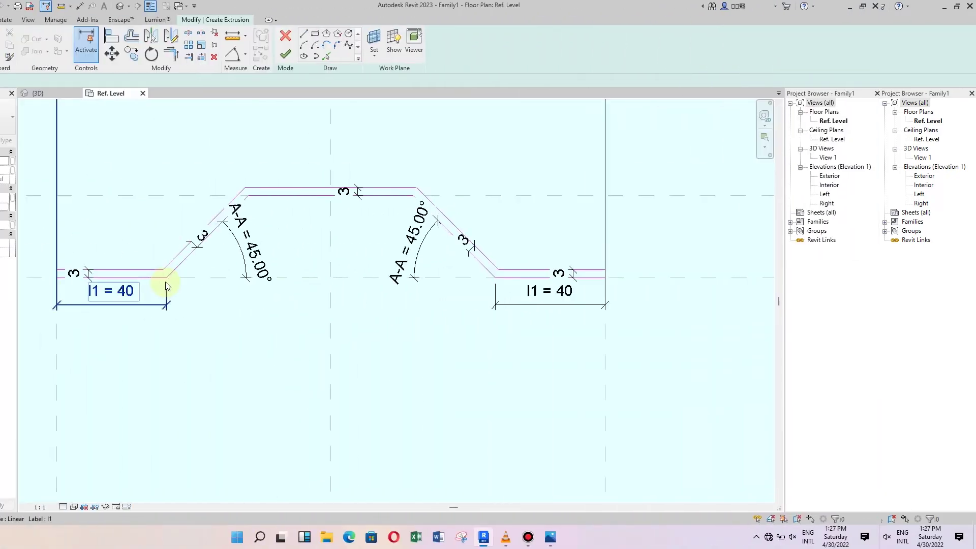
Label all five 3 thickness dimensions with a new parameter named Sheet Wall
click(157, 275)
ctrl+click(301, 230)
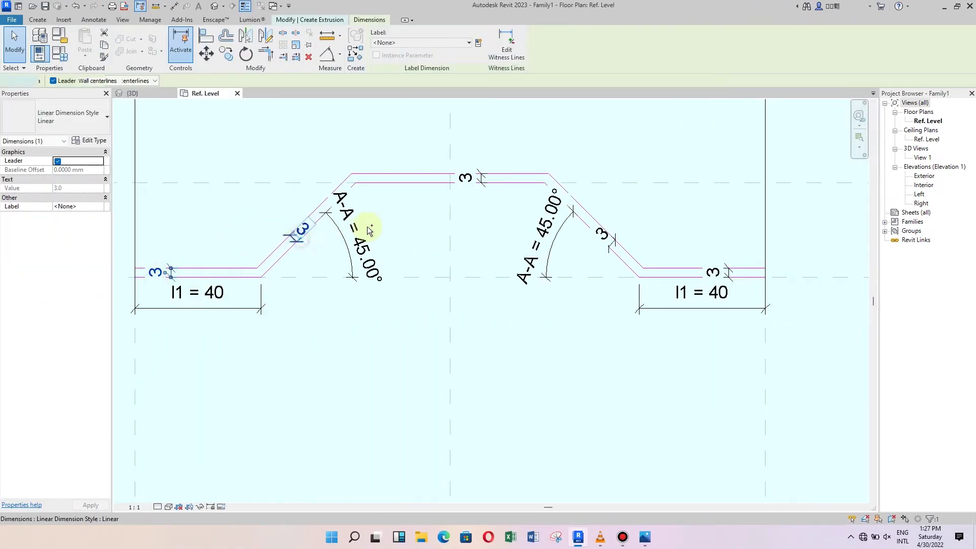
ctrl+click(468, 182)
ctrl+click(601, 233)
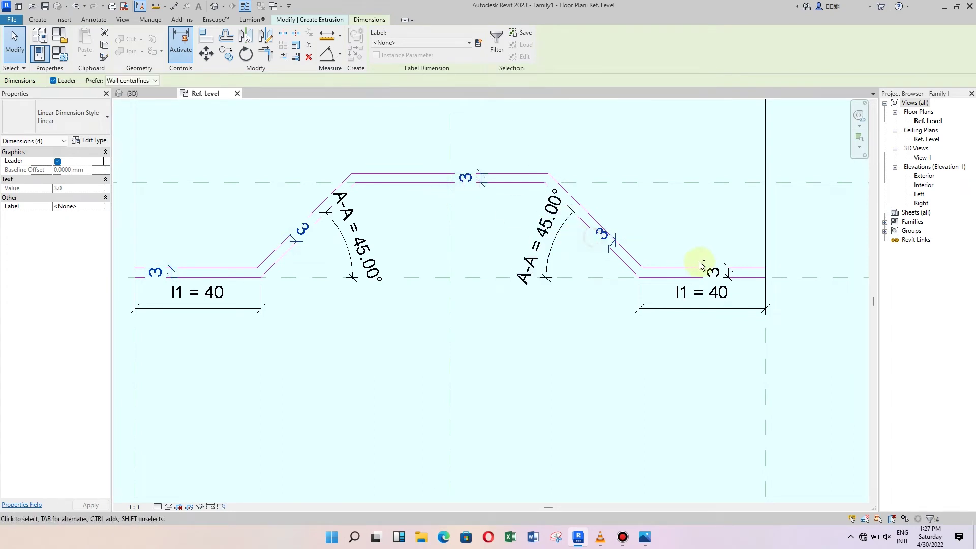
ctrl+click(711, 272)
click(478, 43)
text(Sheet)
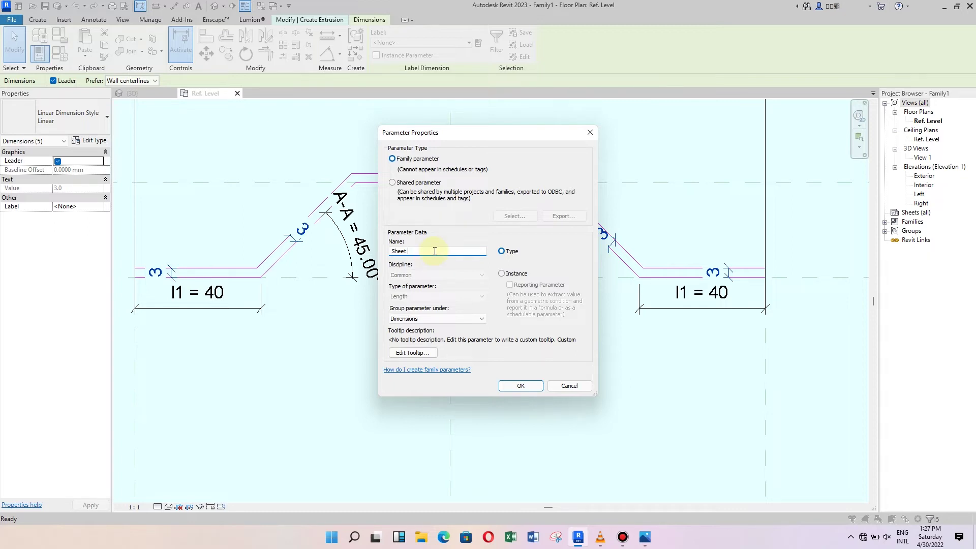
text(Wall)
click(520, 385)
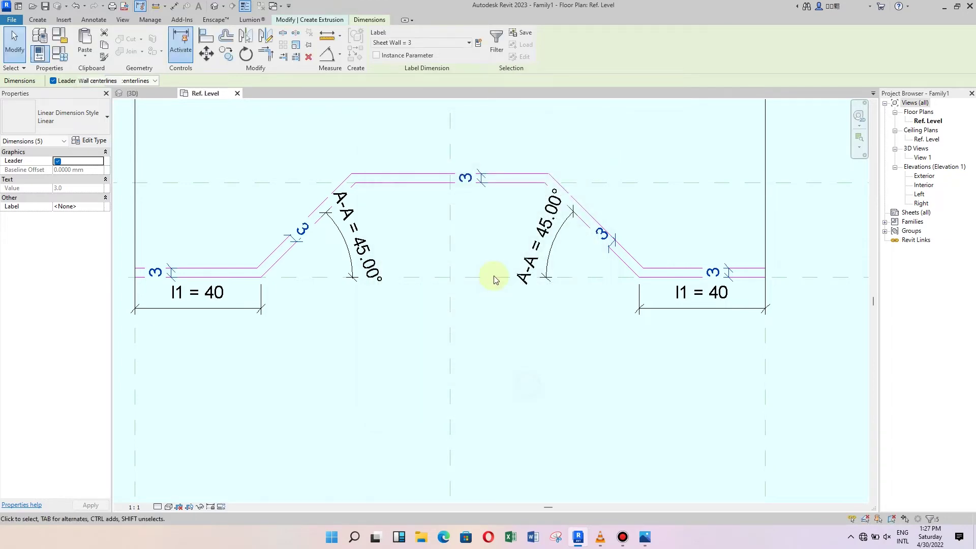
Make a first attempt at the depth dimension from the upper reference plane, then cancel it
scroll(468, 212, down, 2)
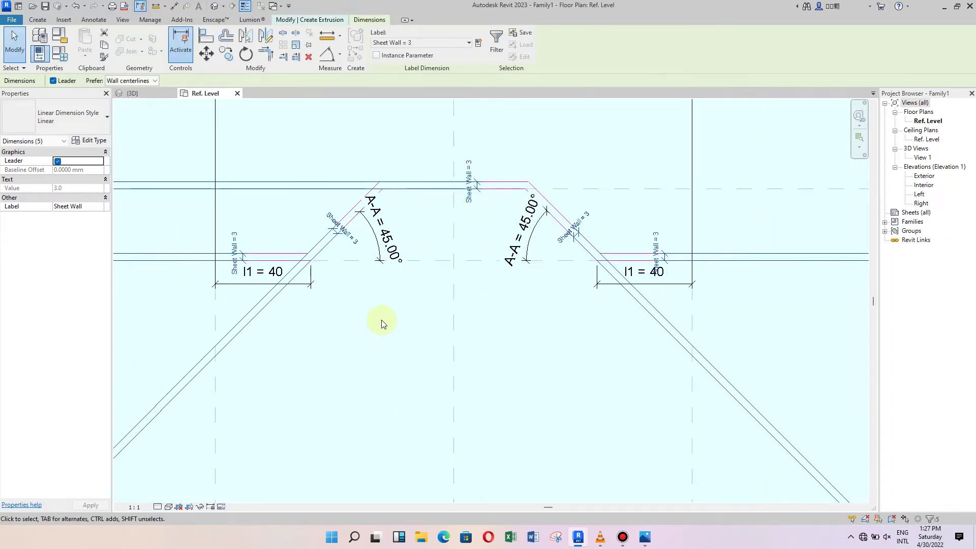
click(383, 323)
scroll(387, 280, down, 3)
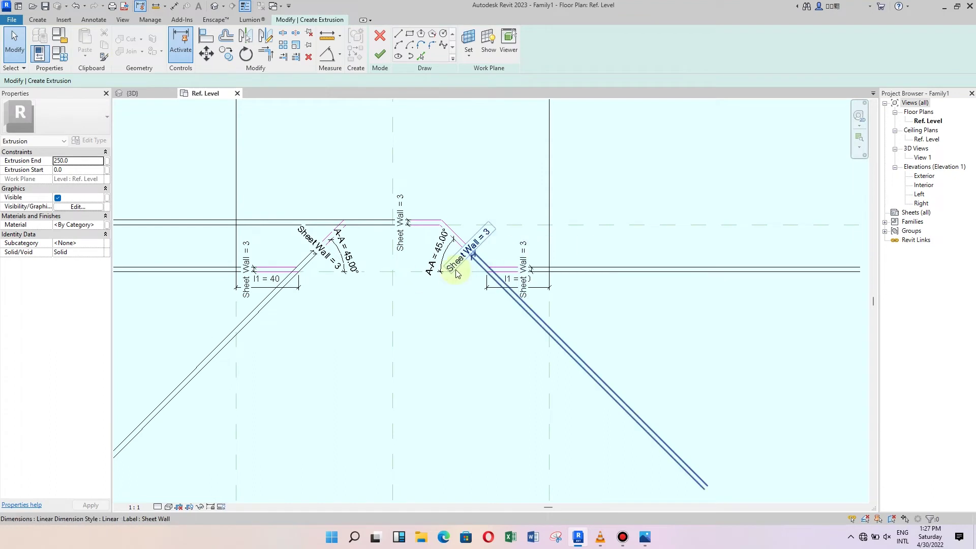
scroll(551, 252, up, 1)
scroll(507, 244, up, 2)
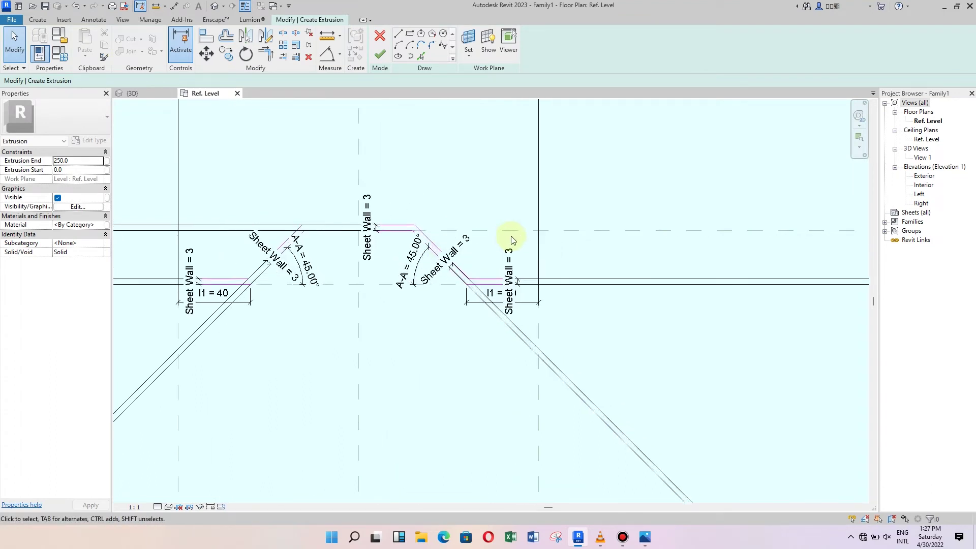
click(173, 8)
scroll(608, 266, up, 1)
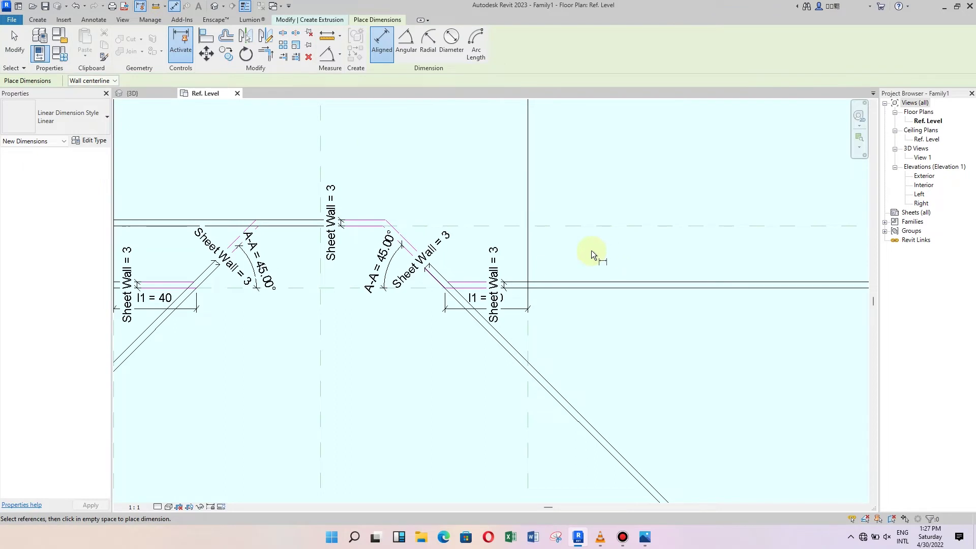
click(425, 289)
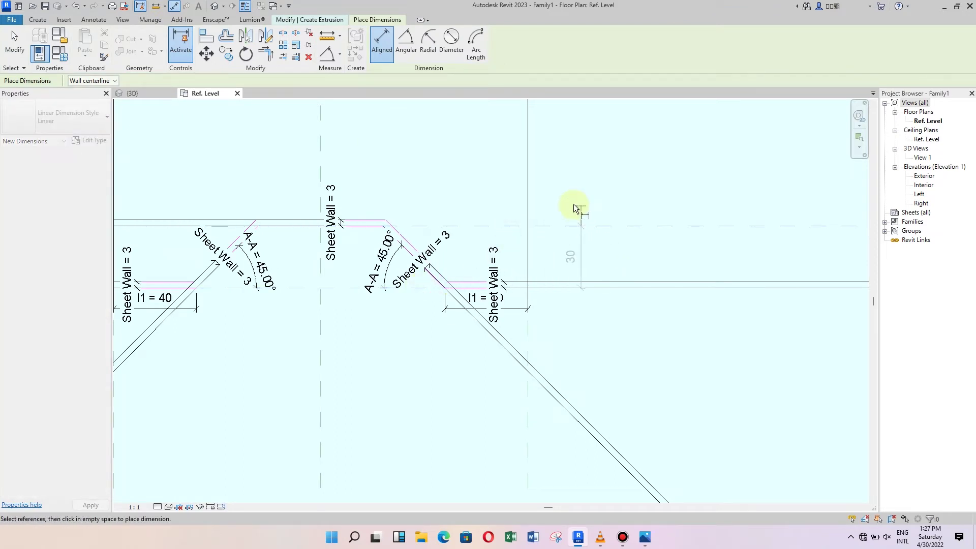
click(557, 172)
click(14, 43)
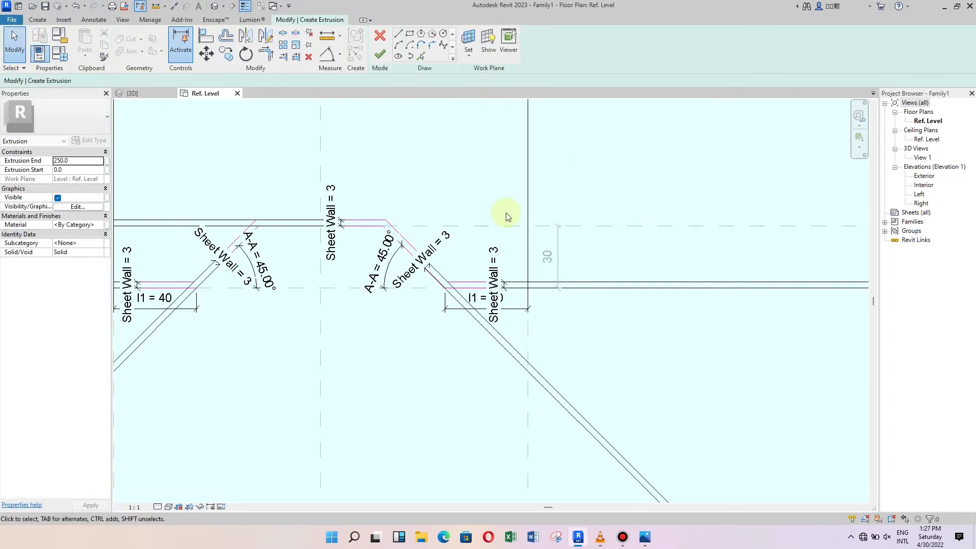
scroll(542, 215, up, 1)
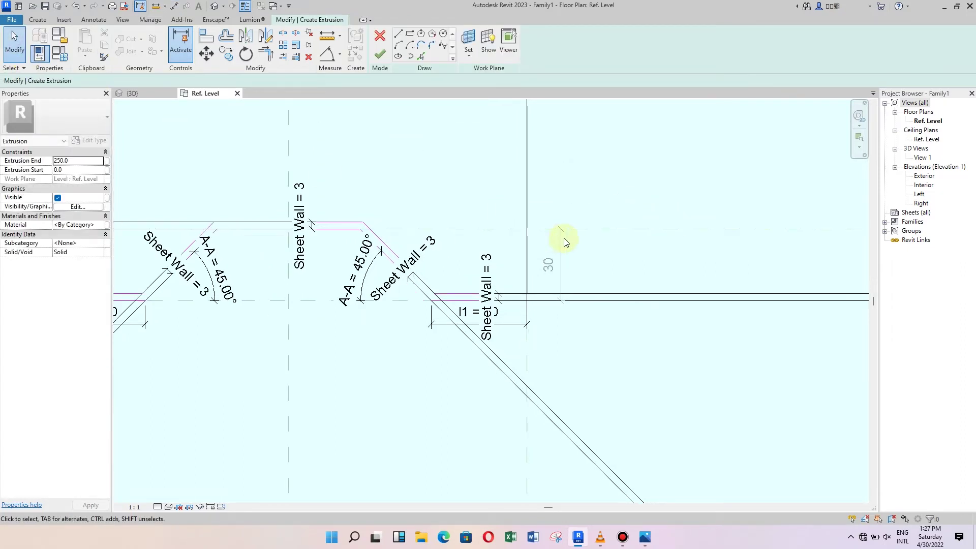
scroll(573, 235, down, 1)
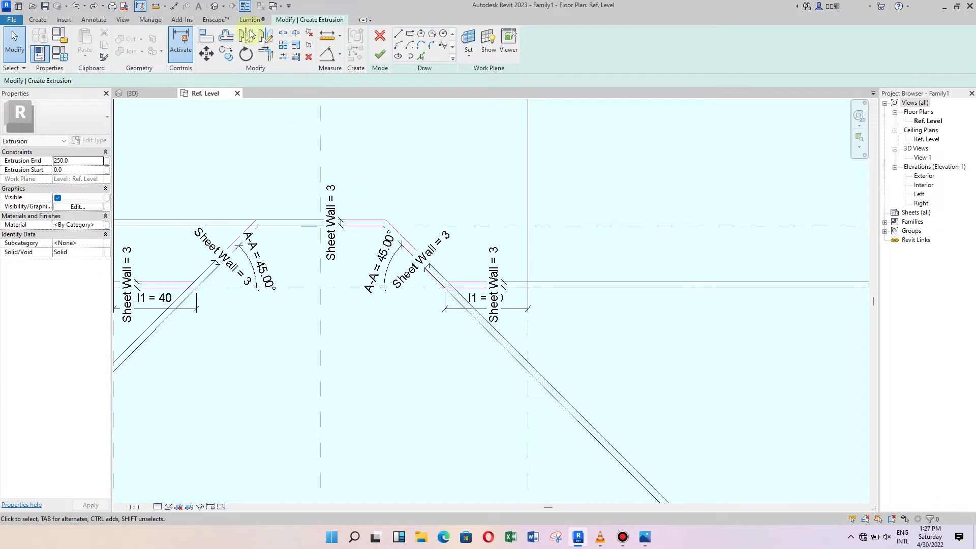
Dimension the upper and lower horizontal reference planes at 30, placed right of the profile
click(174, 7)
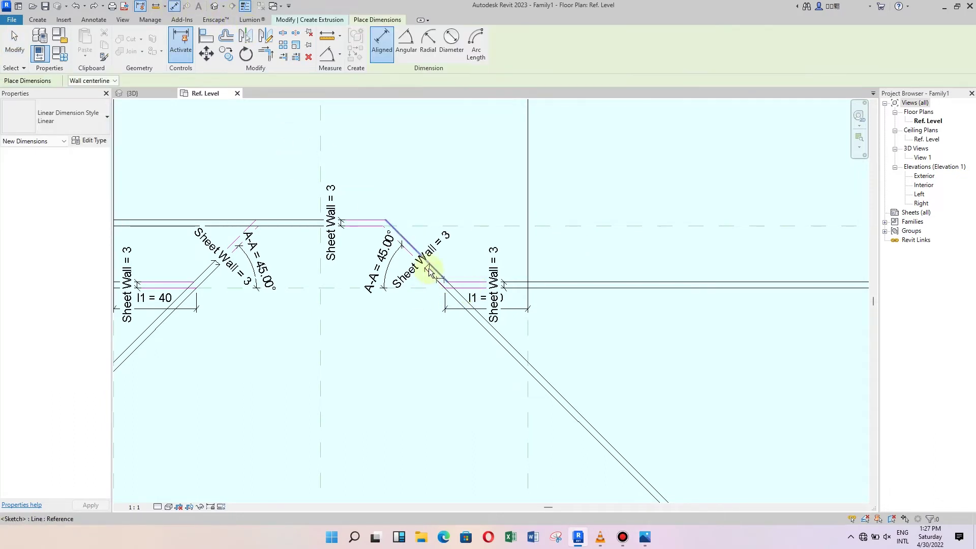
scroll(429, 268, up, 1)
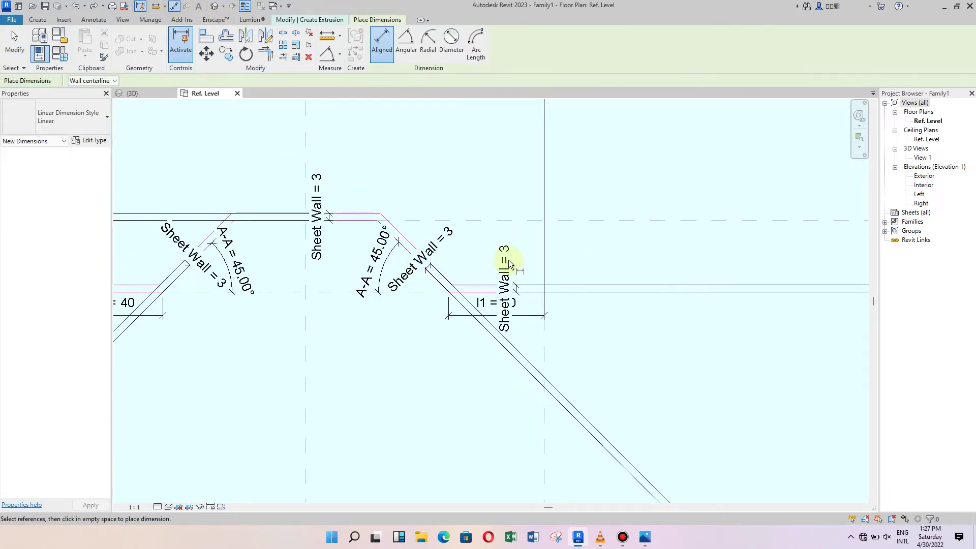
click(354, 221)
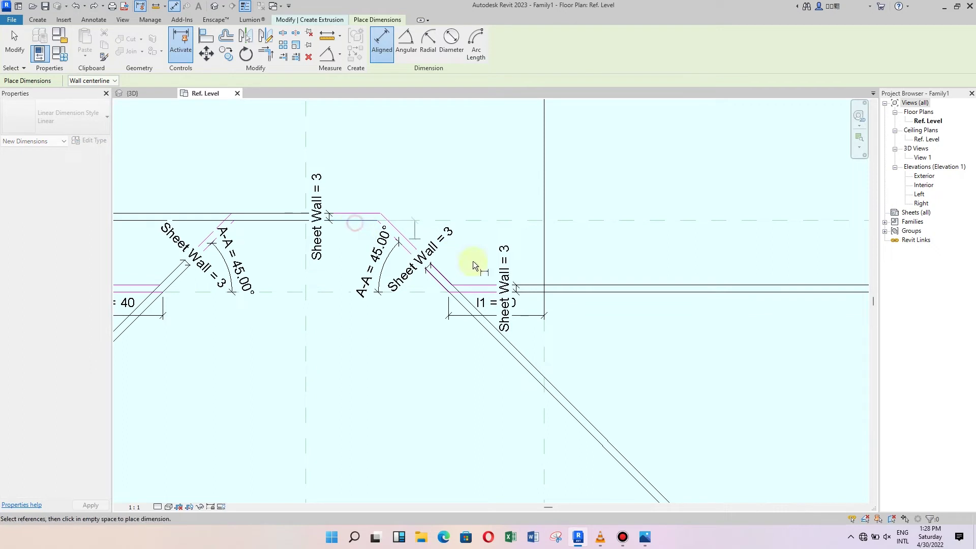
click(482, 292)
click(577, 252)
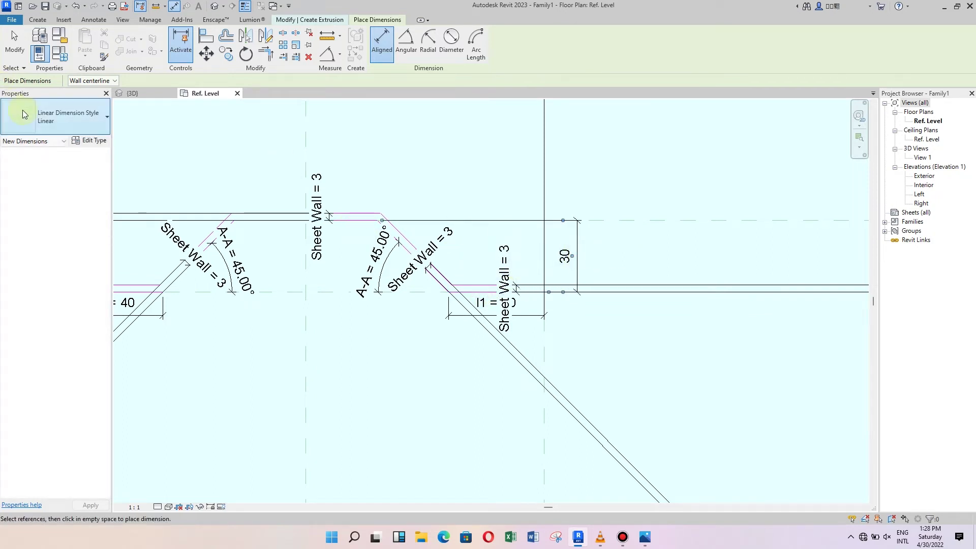
key(Escape)
key(Escape)
middle_drag(195, 255, 224, 257)
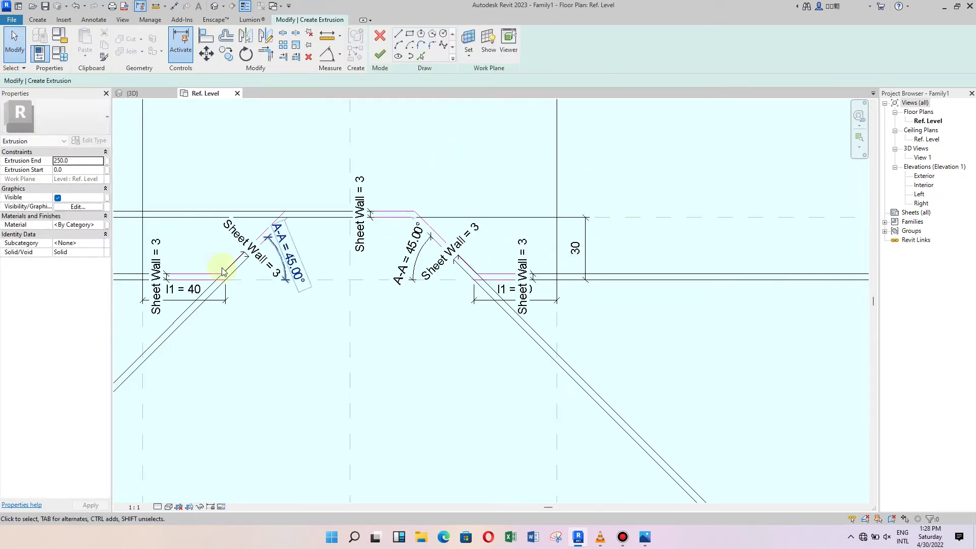
Align the top sheet line onto the upper reference plane
click(174, 6)
click(37, 19)
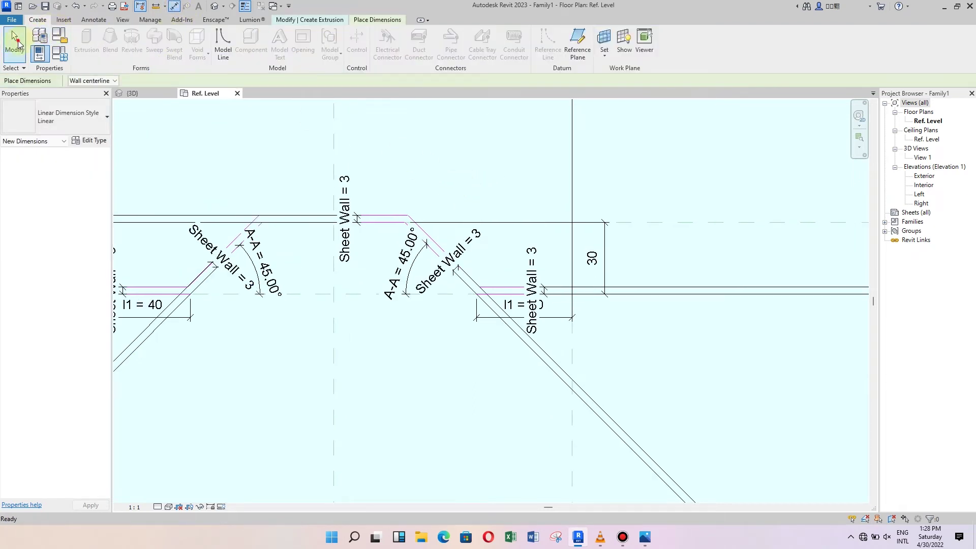
click(15, 40)
click(206, 37)
scroll(440, 171, up, 2)
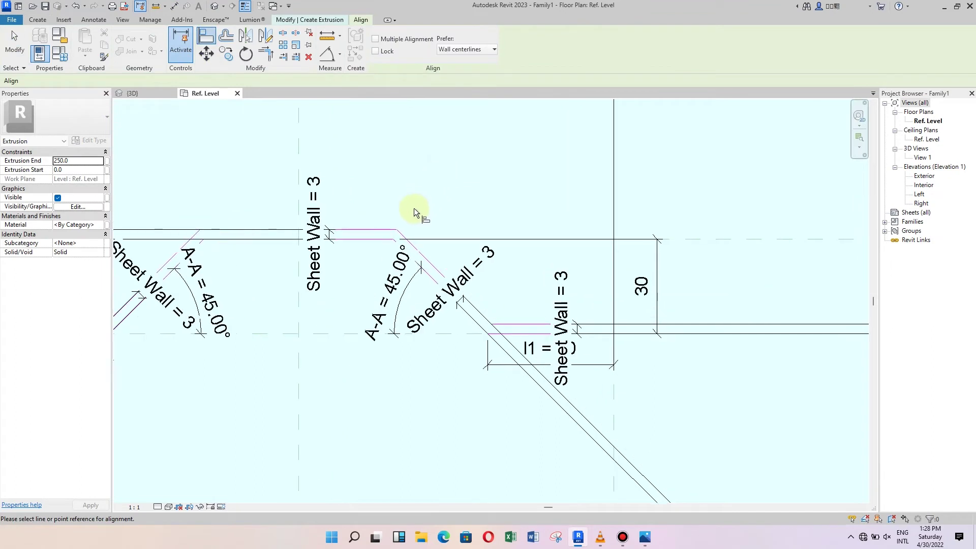
click(413, 240)
click(386, 240)
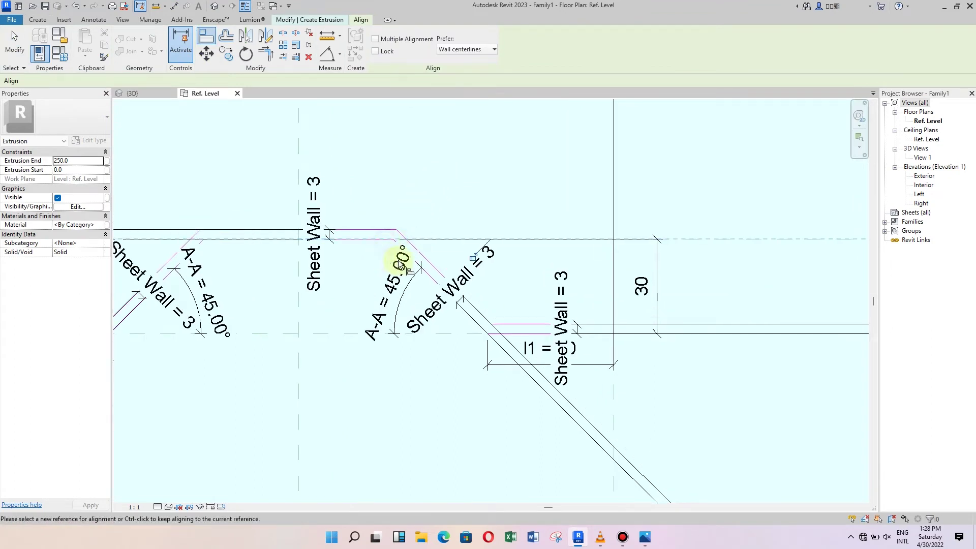
scroll(404, 186, down, 2)
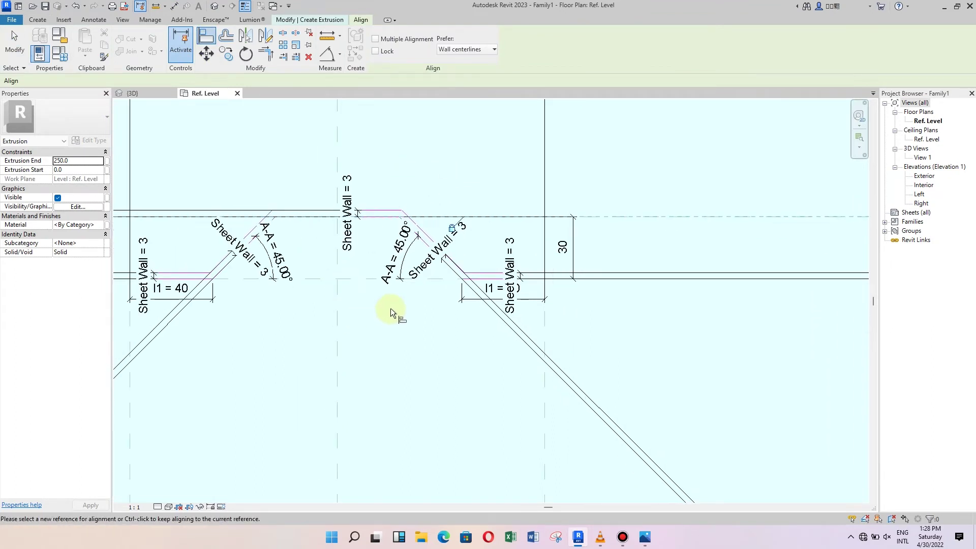
Align the right and left flat sheet lines onto the centre reference plane
click(462, 280)
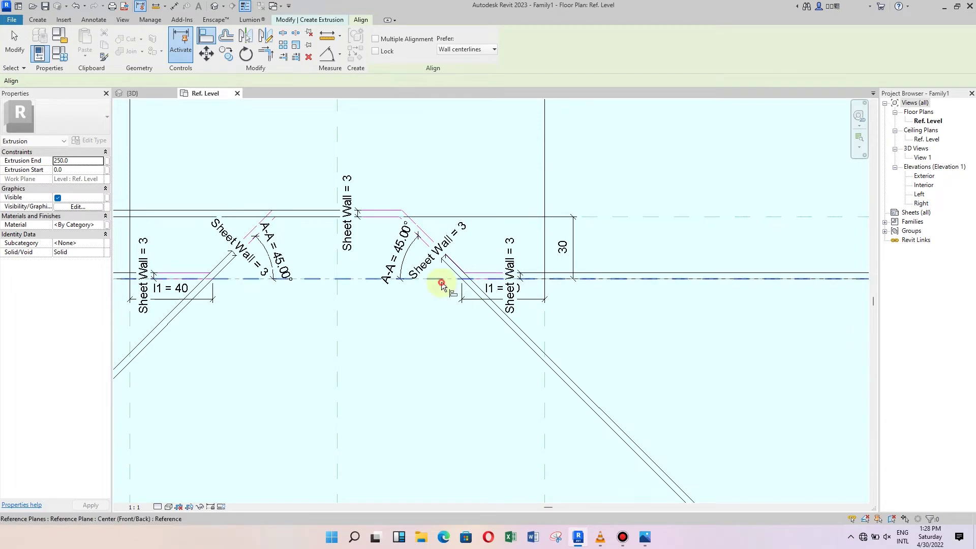
click(506, 271)
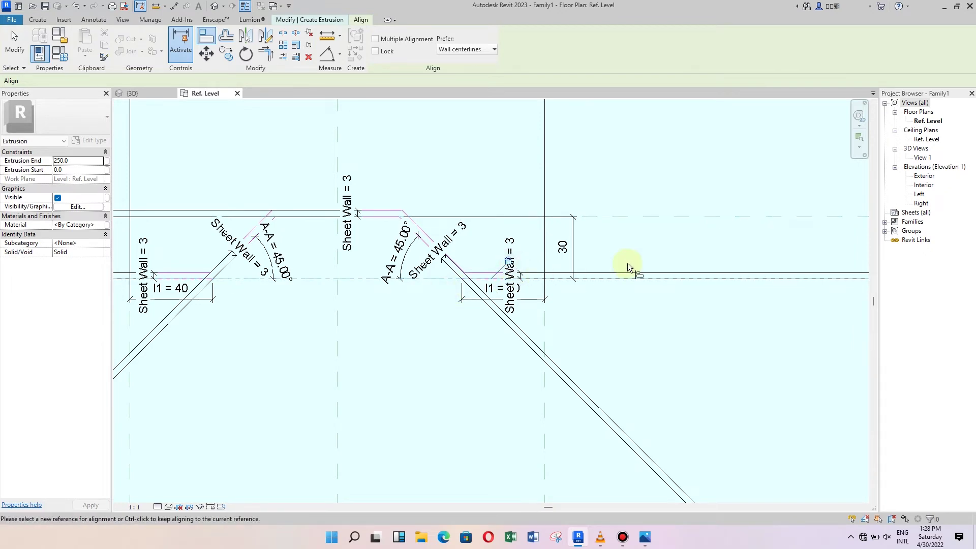
scroll(559, 275, down, 2)
scroll(254, 292, up, 3)
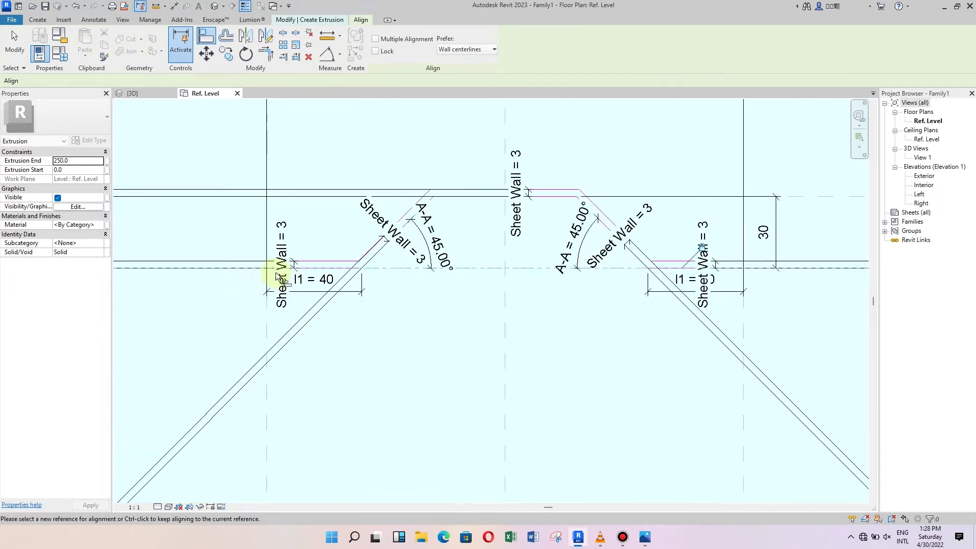
click(252, 268)
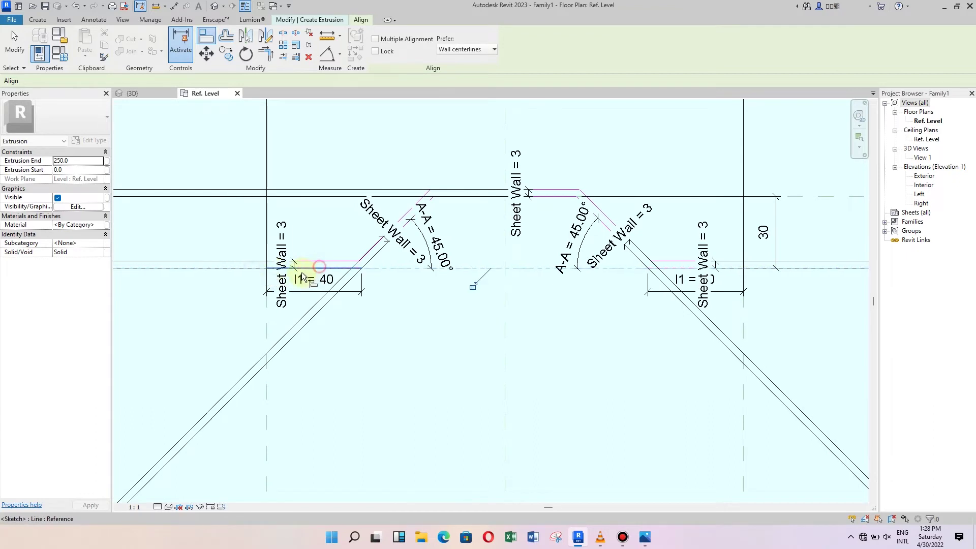
click(320, 269)
scroll(370, 275, down, 2)
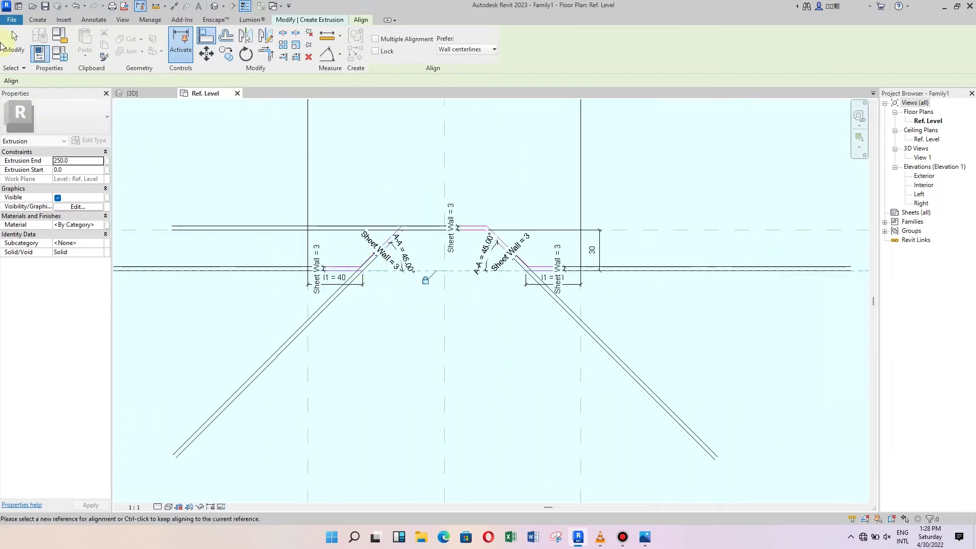
key(Escape)
key(Escape)
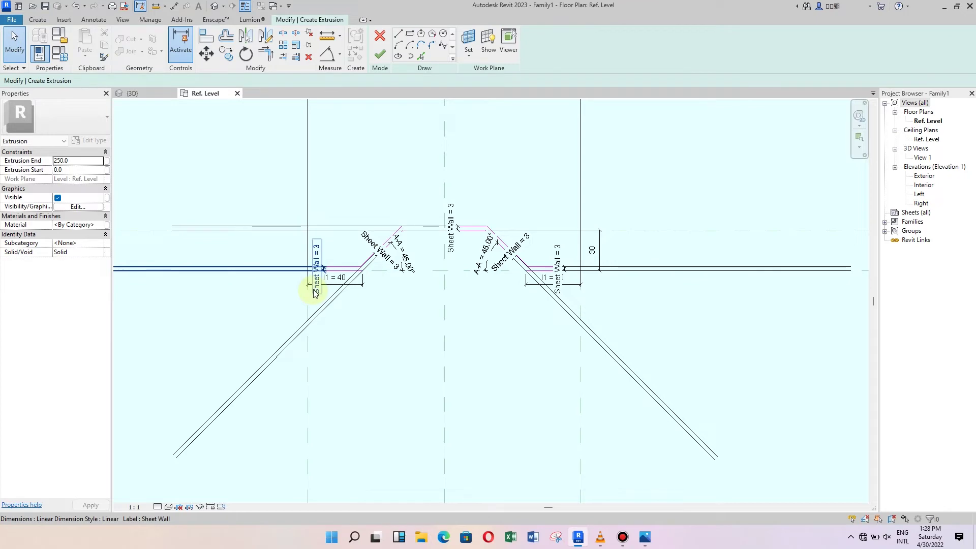
Label the 30 depth dimension with a new parameter named L2
scroll(661, 264, up, 3)
scroll(574, 249, up, 1)
click(517, 233)
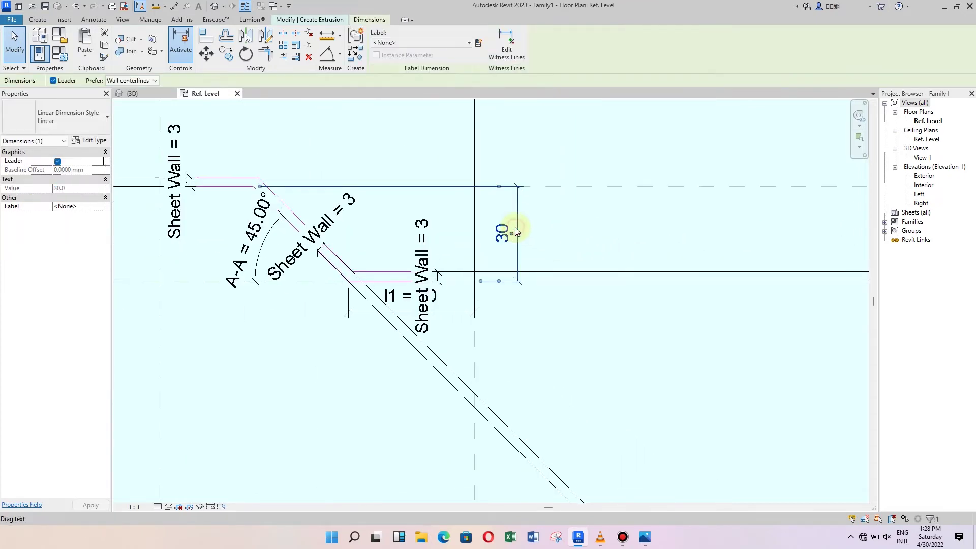
click(479, 42)
text(L2)
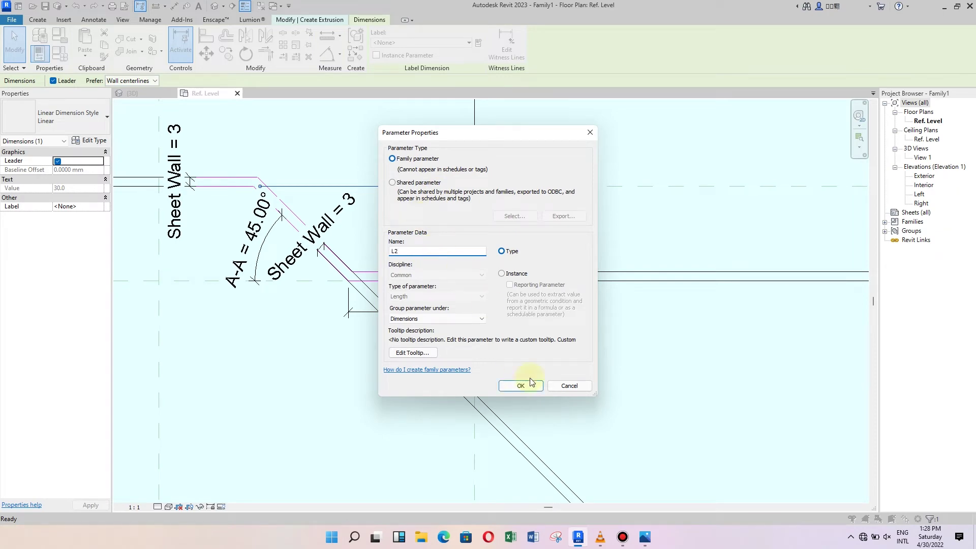
click(520, 386)
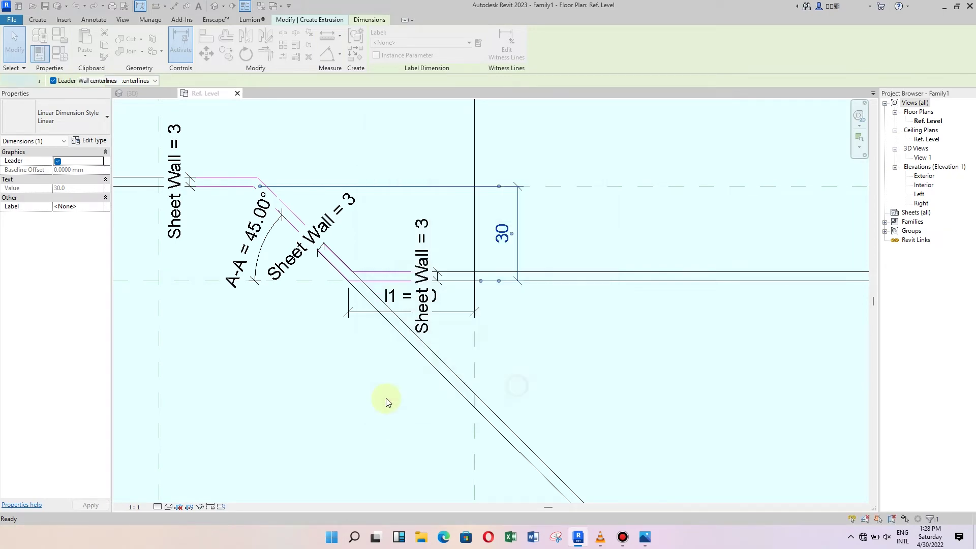
click(385, 398)
Inspect the left and right 45° angle dimensions, then clear the selection
scroll(686, 219, down, 3)
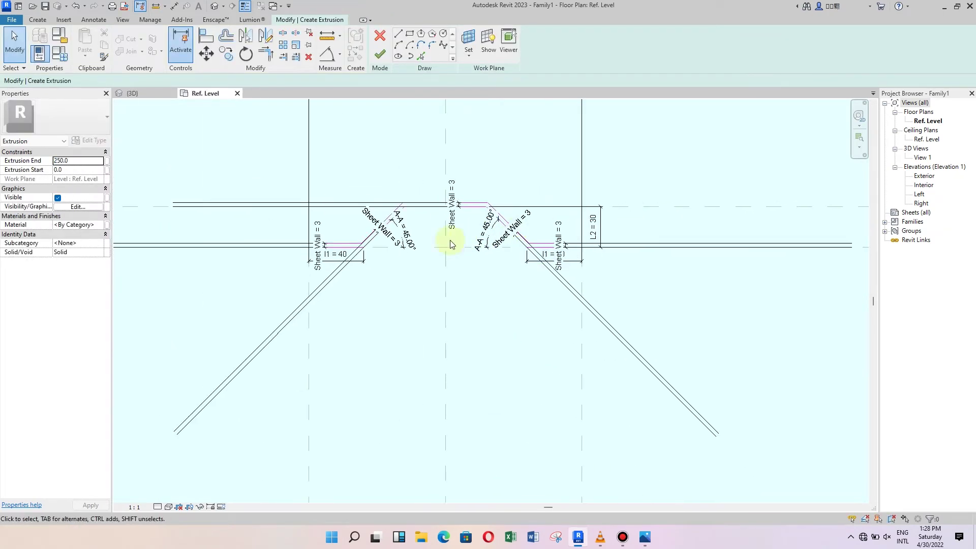
scroll(456, 302, up, 1)
click(396, 230)
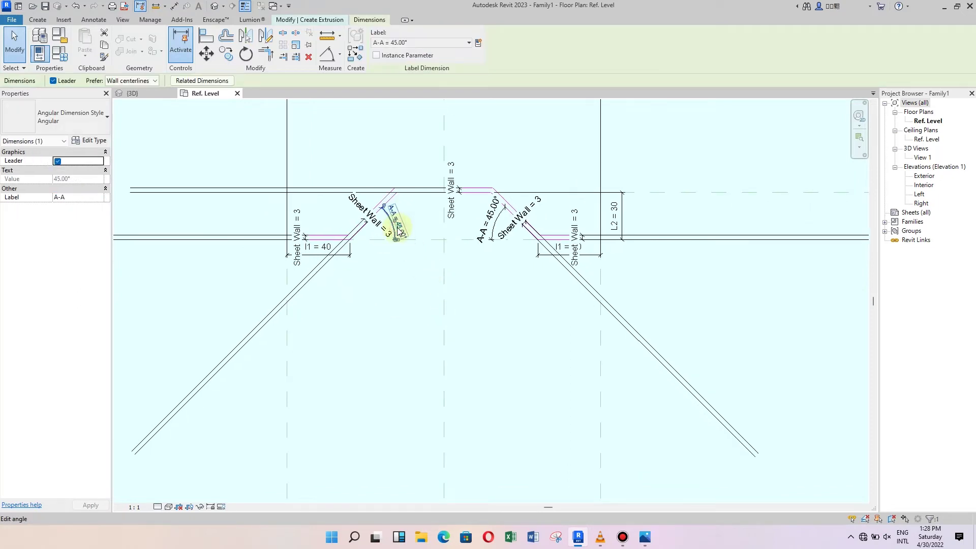
scroll(461, 315, down, 1)
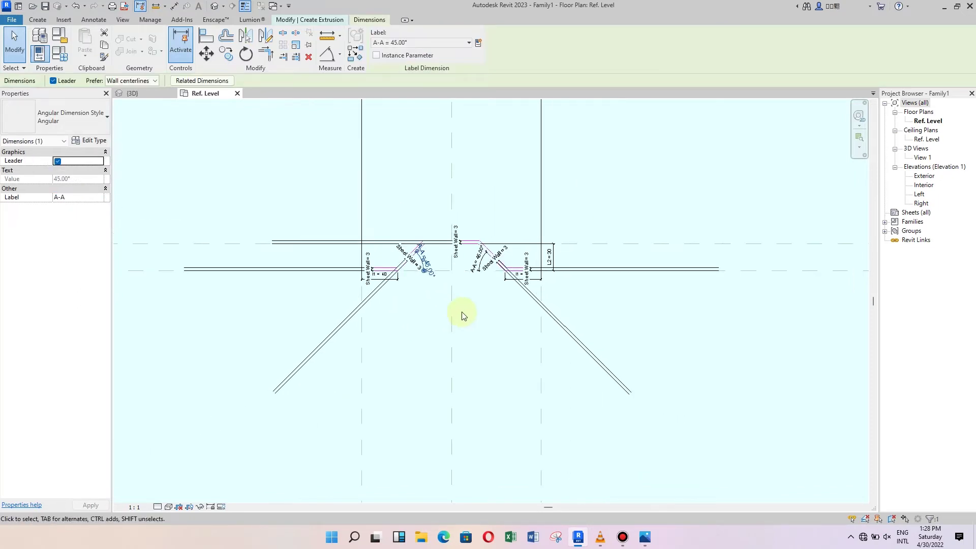
scroll(462, 314, down, 1)
scroll(463, 312, down, 1)
scroll(470, 319, down, 1)
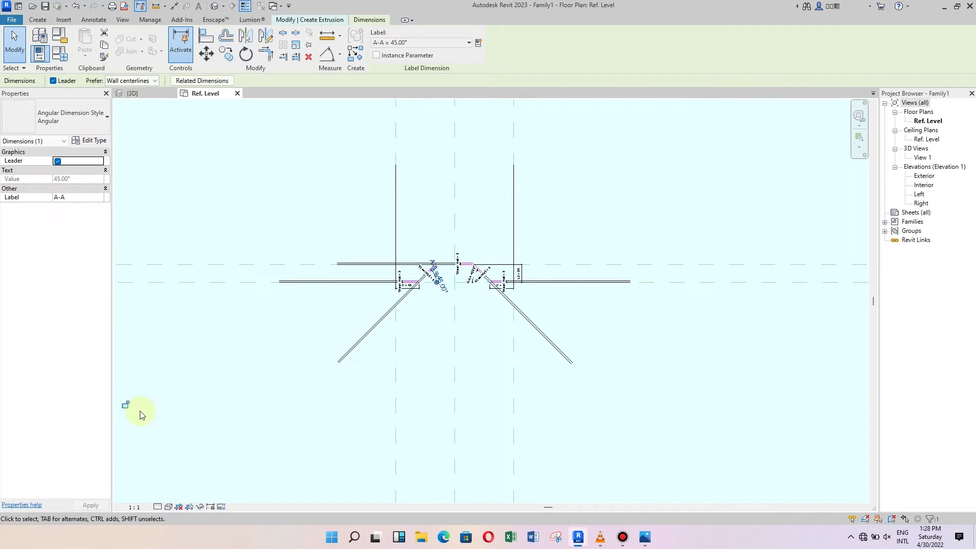
scroll(483, 309, up, 1)
scroll(490, 236, up, 2)
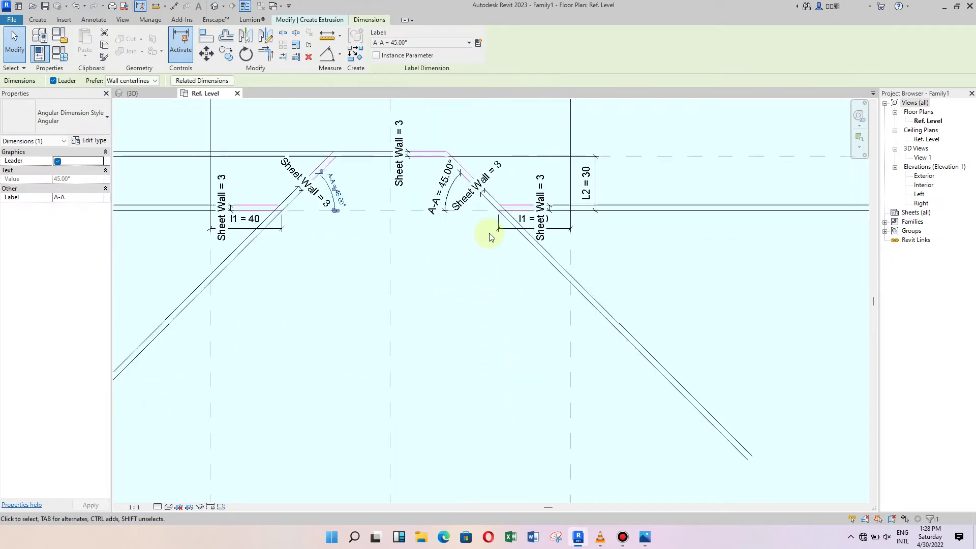
click(446, 184)
scroll(401, 251, down, 2)
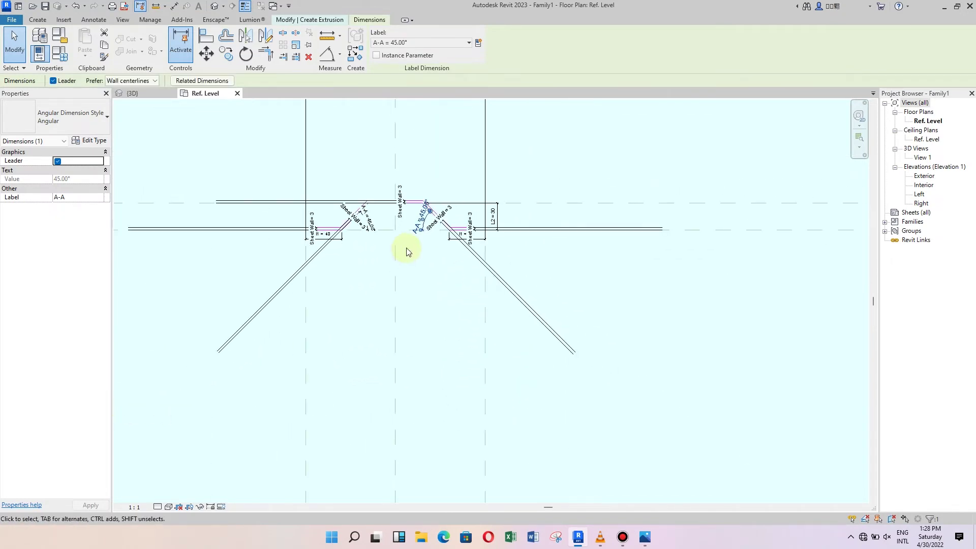
scroll(407, 252, down, 1)
scroll(401, 222, up, 1)
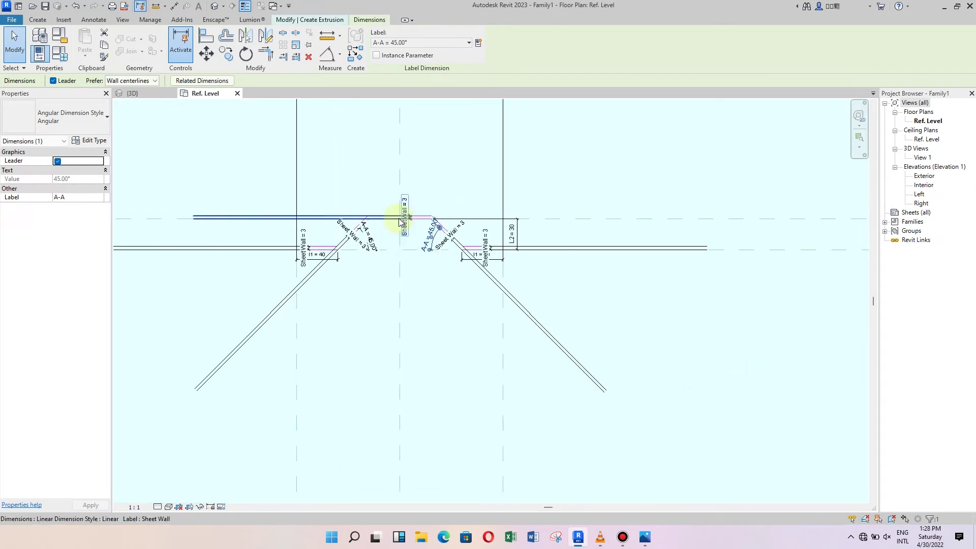
scroll(386, 264, up, 2)
click(338, 359)
scroll(397, 325, down, 2)
scroll(439, 322, up, 1)
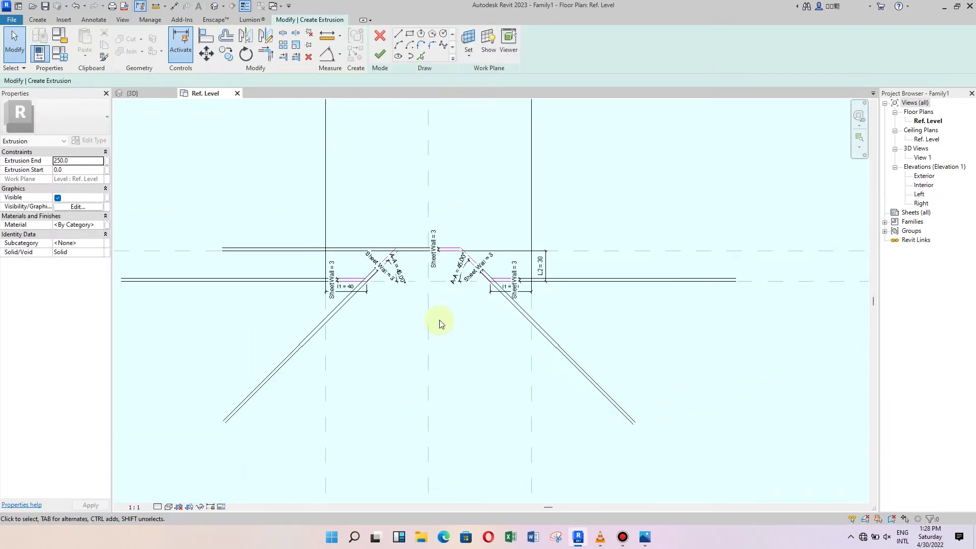
scroll(439, 319, up, 1)
scroll(446, 318, up, 1)
scroll(219, 278, up, 1)
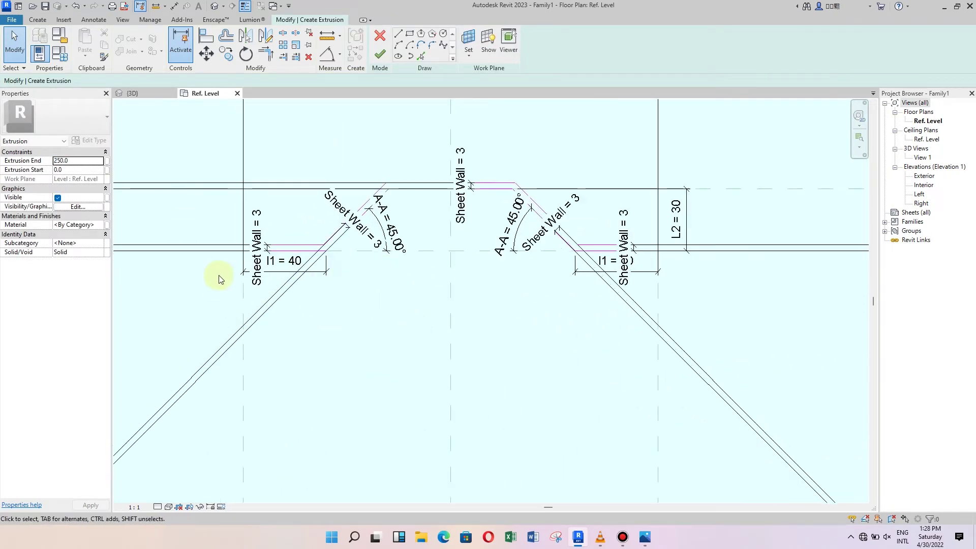
Finish the sketch to create the corrugated panel extrusion
click(380, 54)
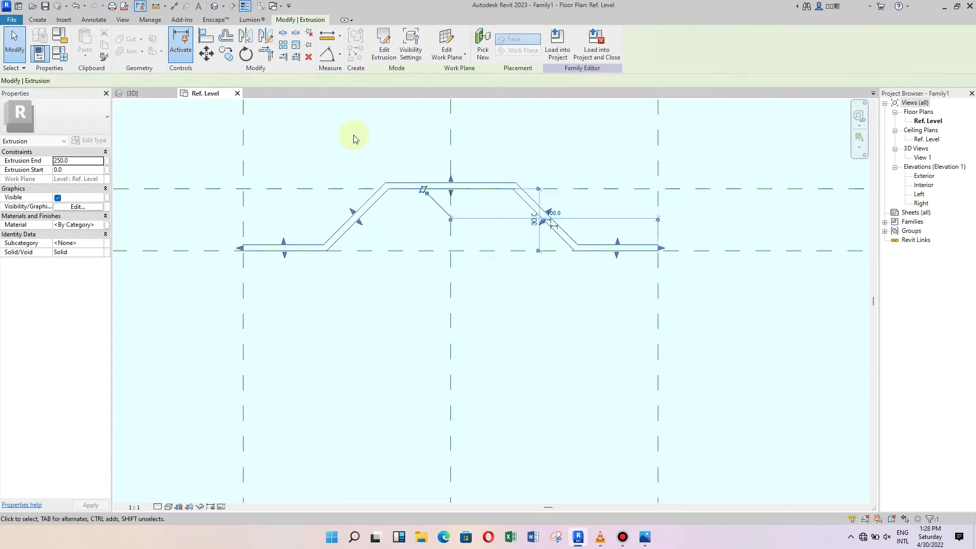
click(369, 325)
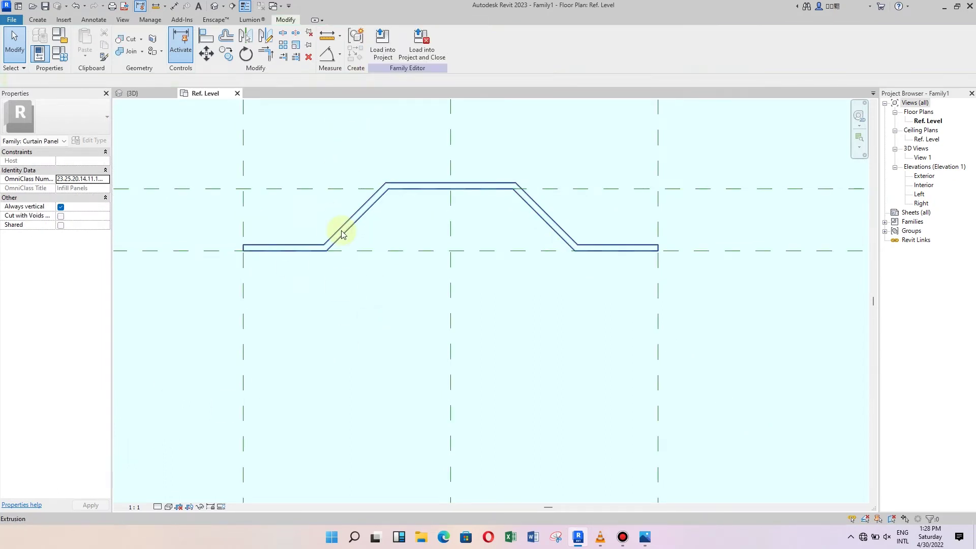
scroll(342, 230, down, 1)
scroll(342, 211, up, 1)
scroll(386, 229, up, 1)
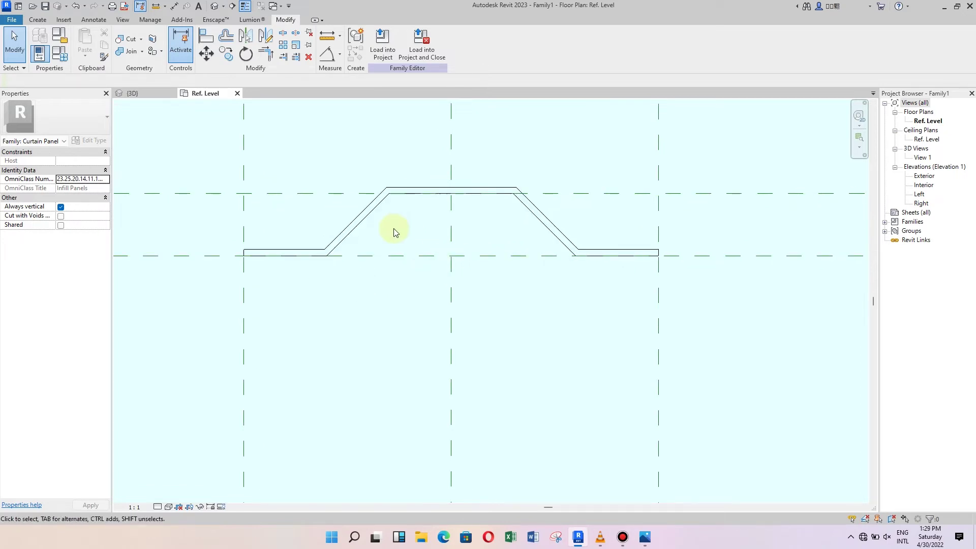
Flex L2 to 25 in Family Types, then restore it to 30
click(59, 57)
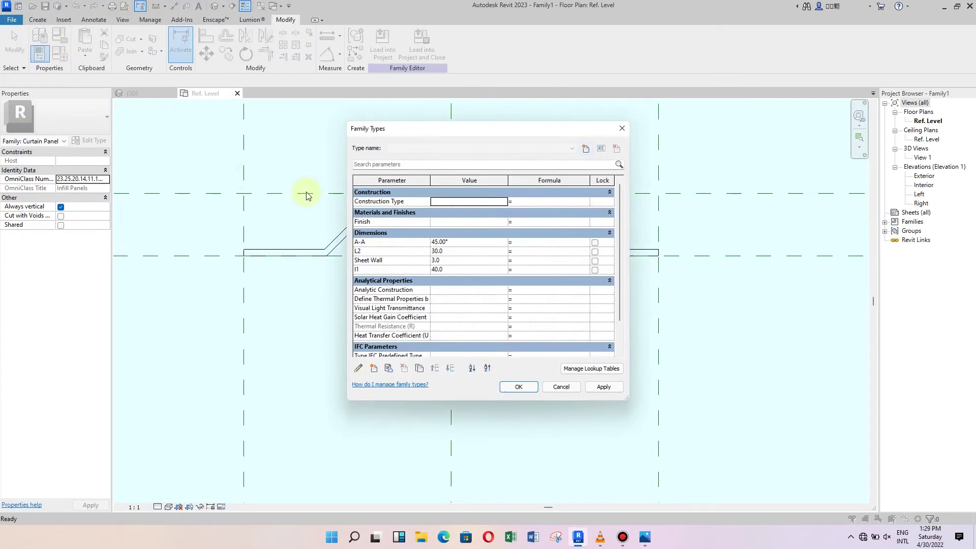
drag(530, 132, 759, 88)
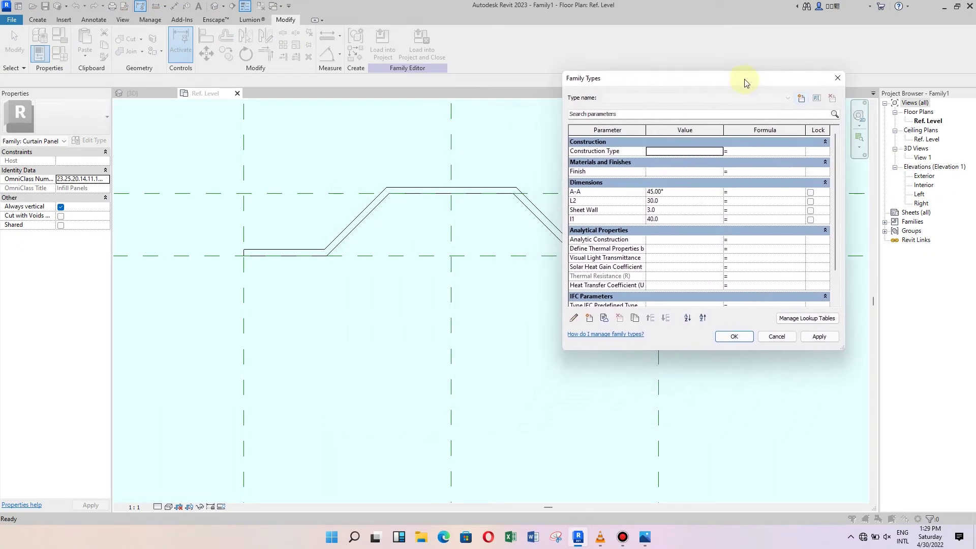
click(691, 207)
text(25)
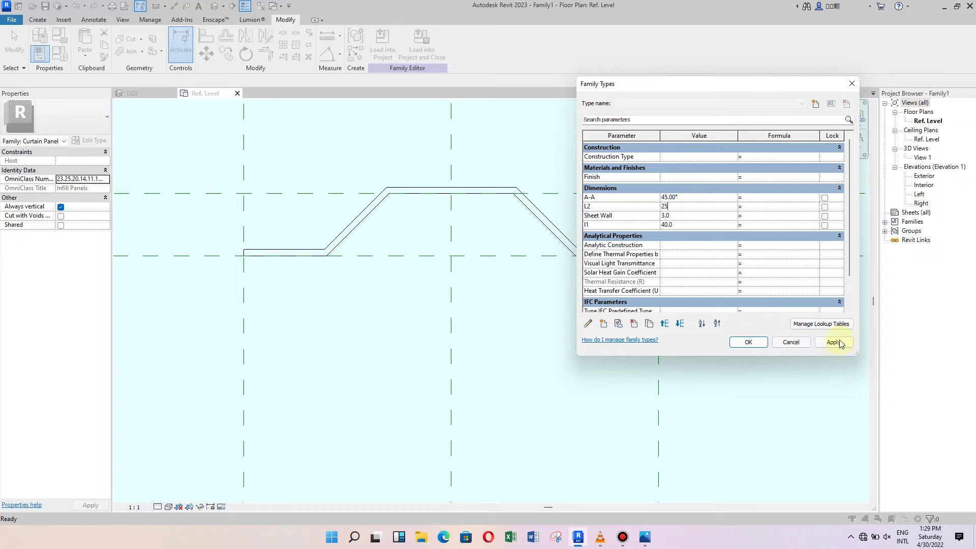
click(833, 342)
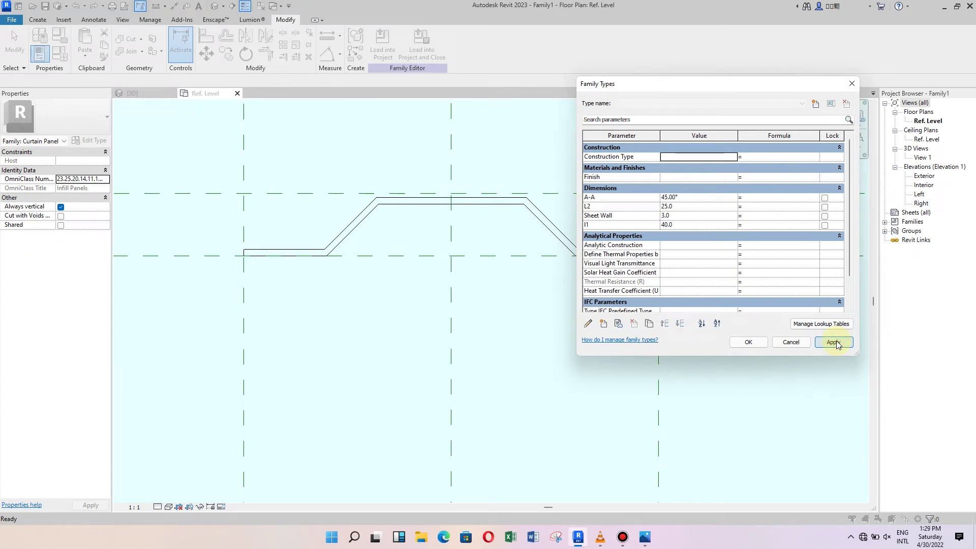
click(693, 204)
text(30)
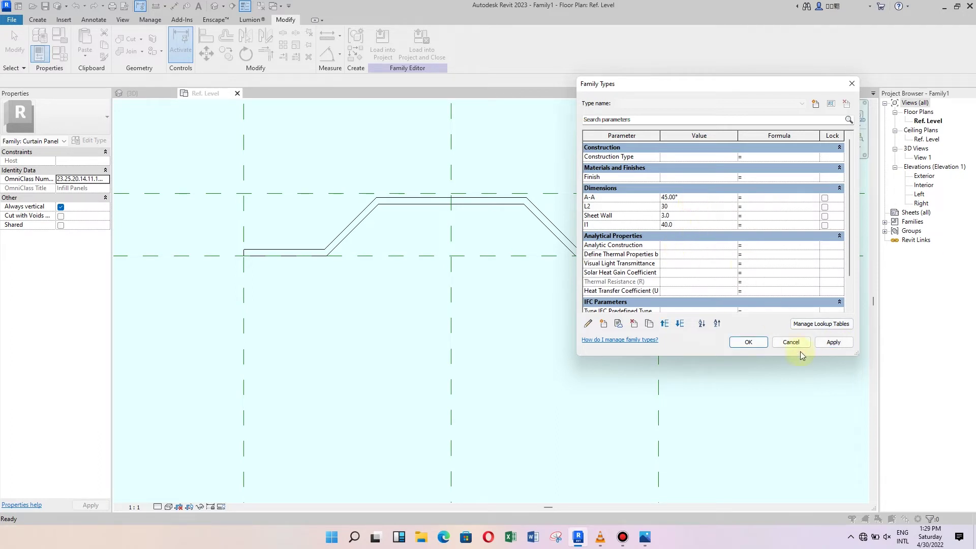
click(833, 341)
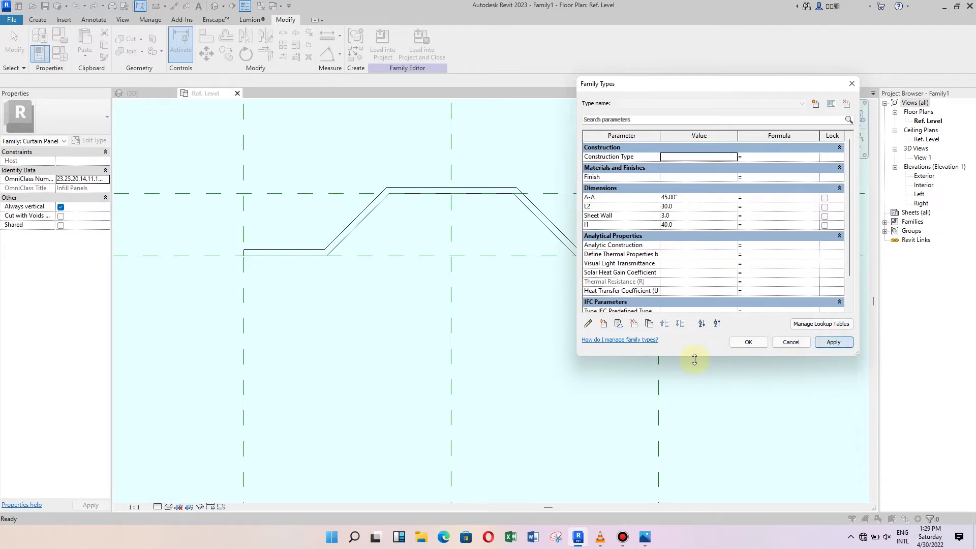
Flex Sheet Wall to 4, restore it to 3, and apply I1 = 50
click(692, 206)
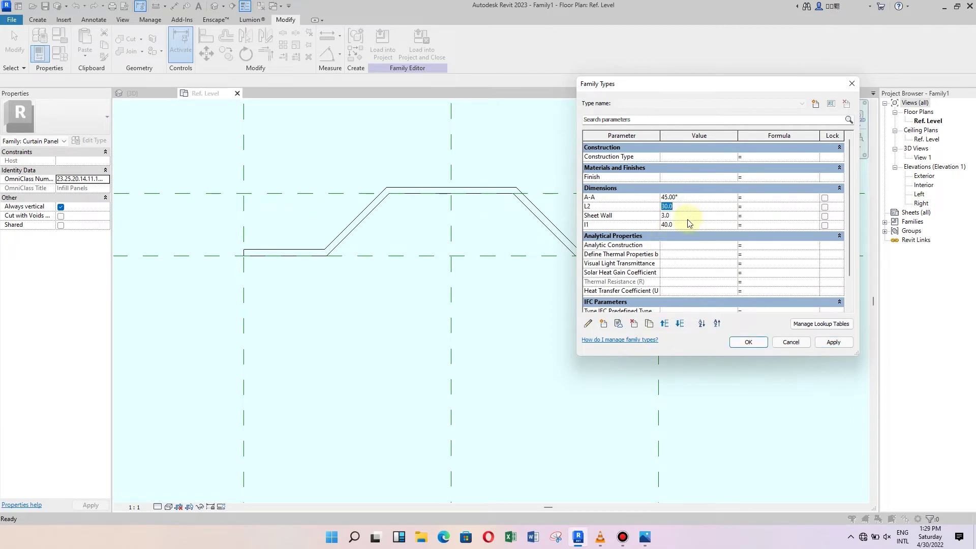
click(688, 217)
text(4)
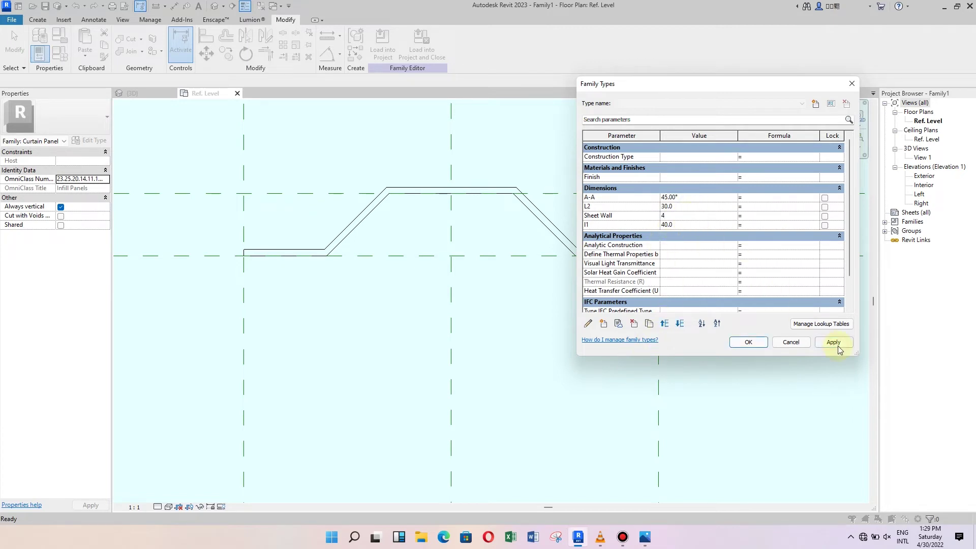
click(834, 341)
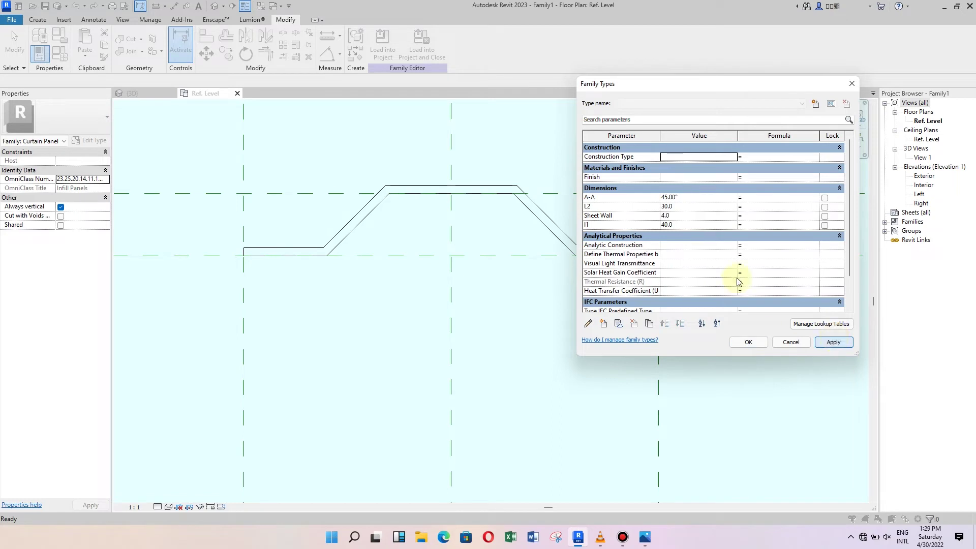
click(691, 218)
text(3)
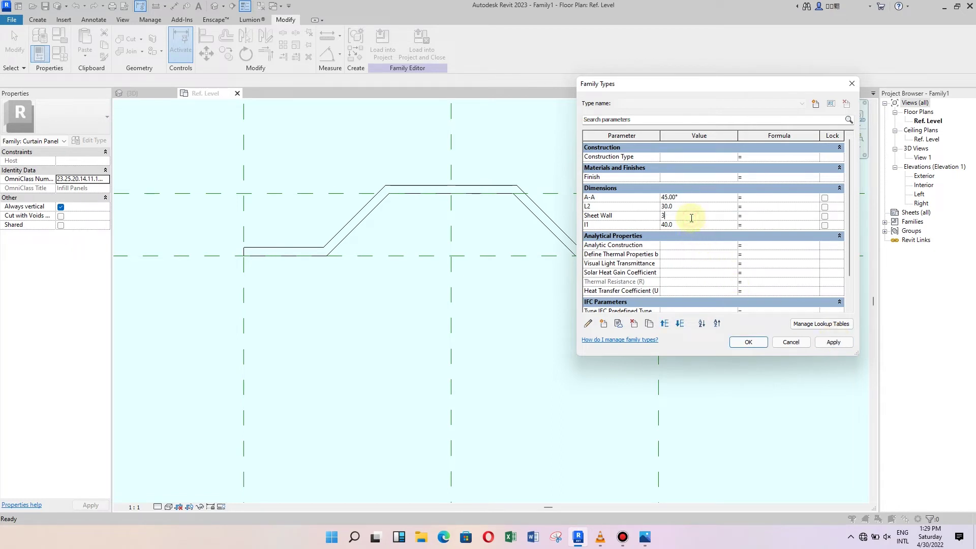
click(833, 341)
click(685, 226)
text(50)
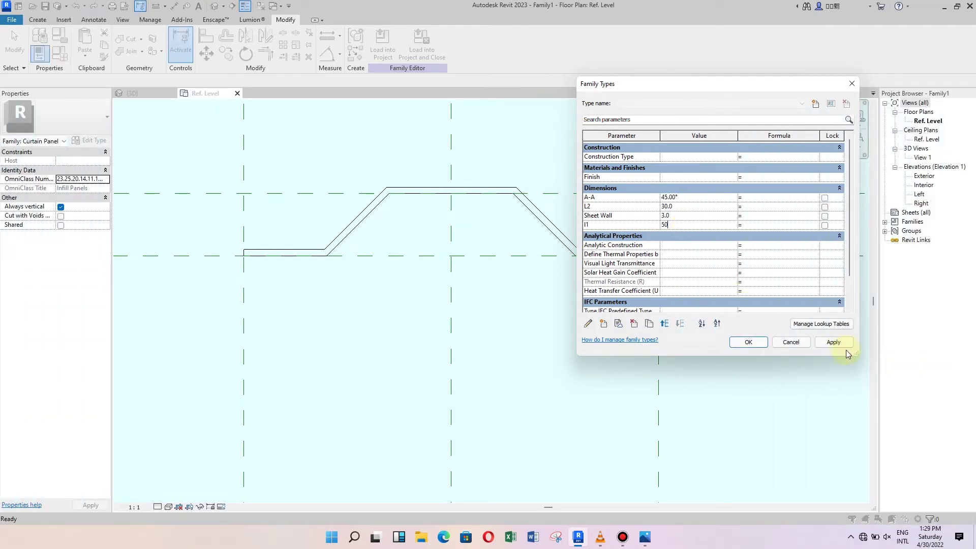
click(831, 342)
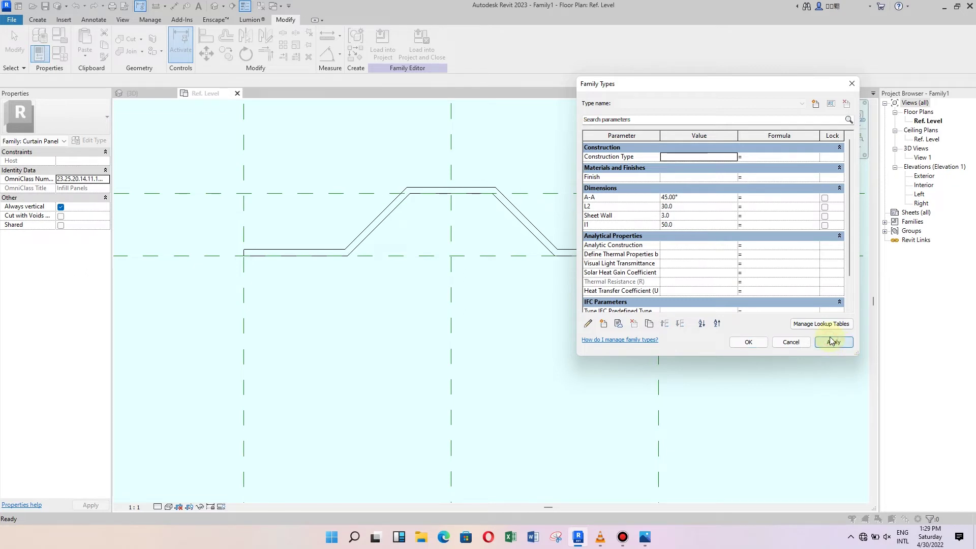
Accept the Family Types changes and close the dialog
click(748, 342)
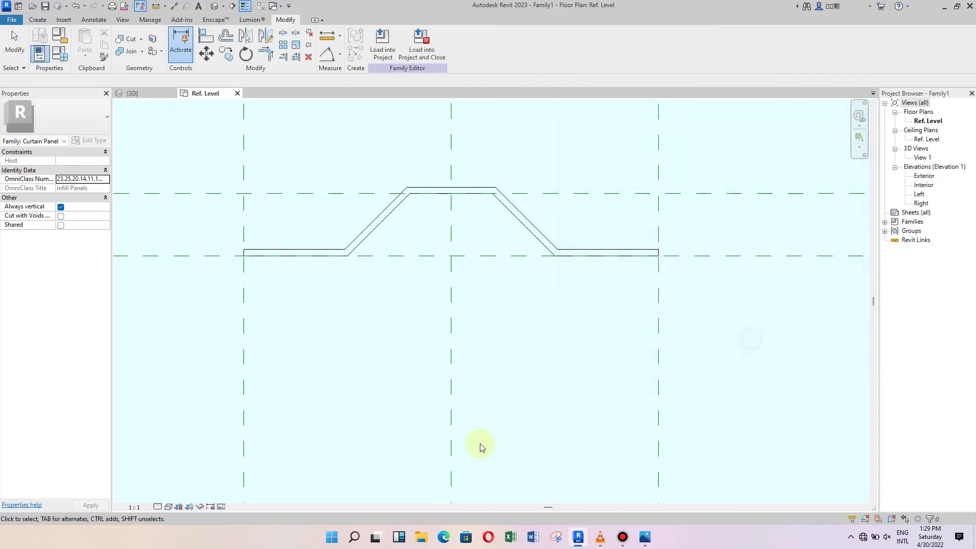
scroll(479, 314, down, 3)
scroll(497, 305, up, 1)
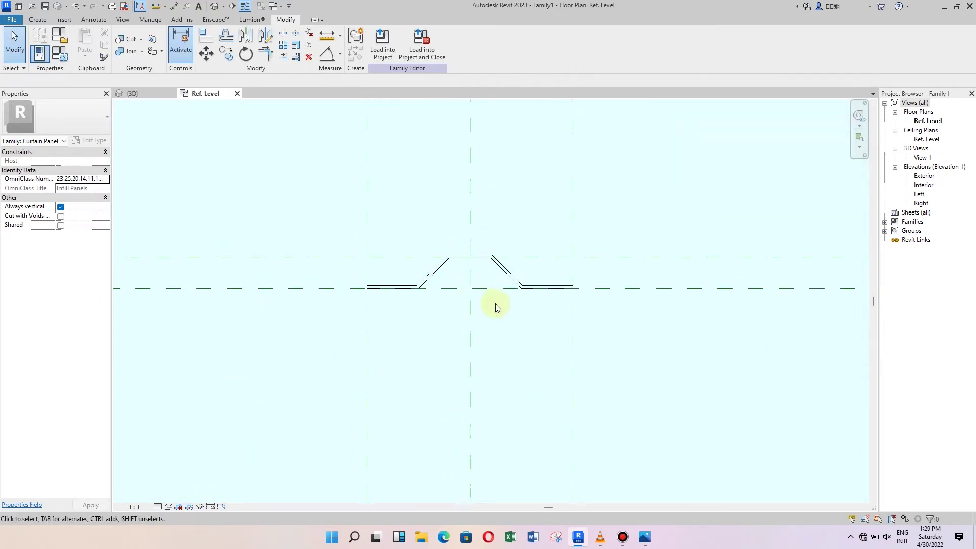
scroll(496, 307, up, 3)
scroll(486, 213, up, 1)
scroll(559, 229, down, 1)
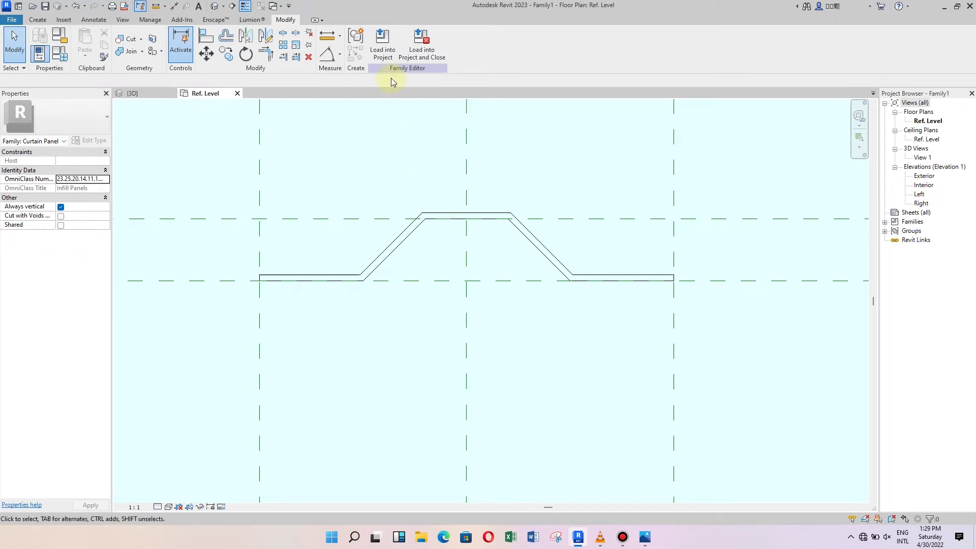
Load Family1 into Project1 and open the curtain wall's type properties
click(382, 46)
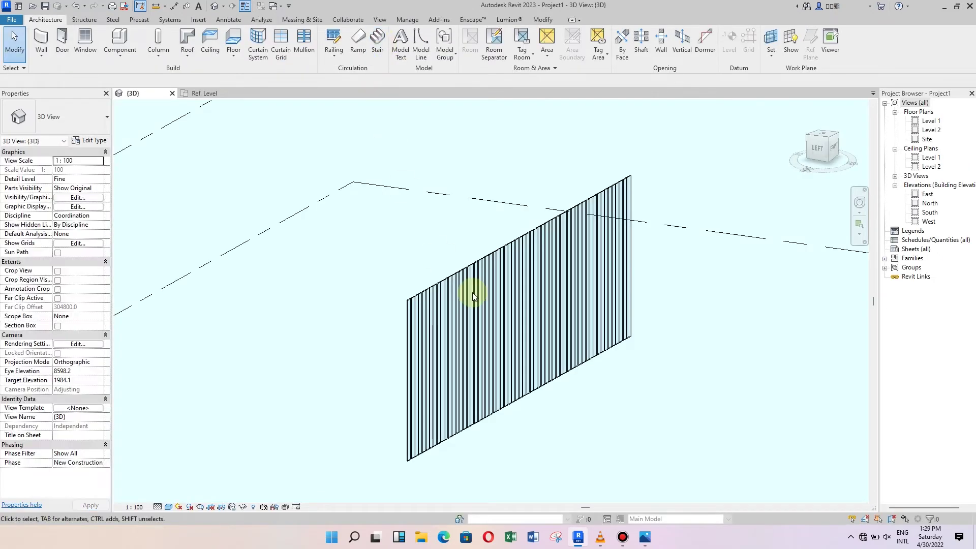
scroll(476, 333, up, 3)
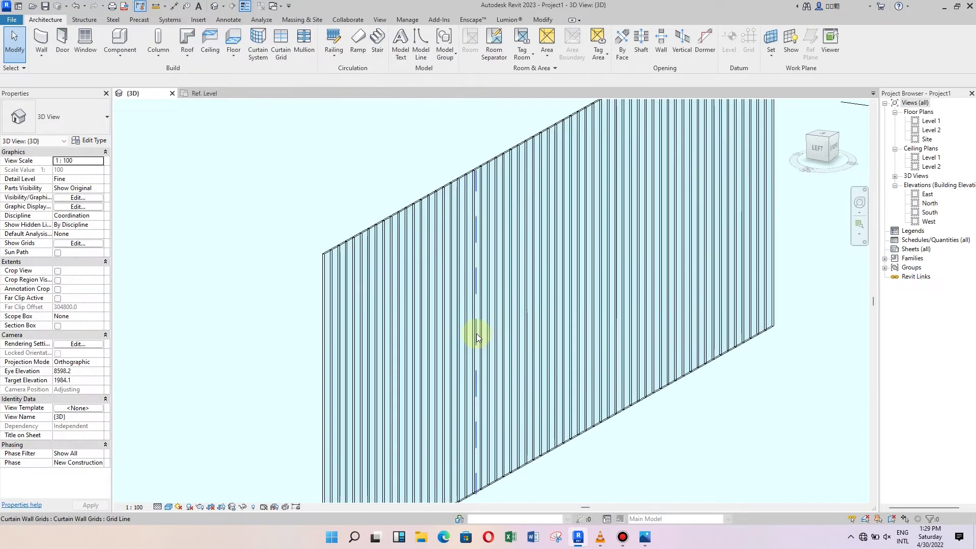
click(447, 181)
click(96, 141)
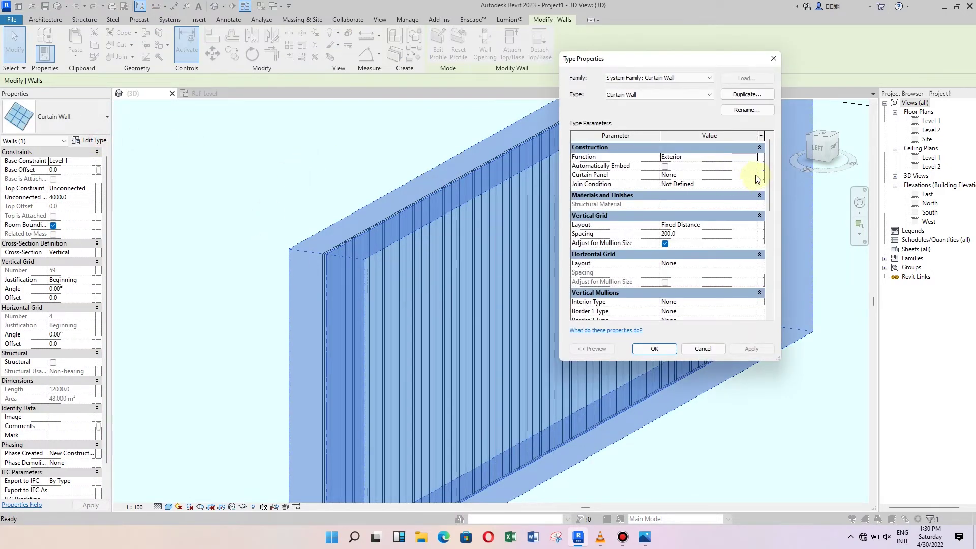
Browse the Curtain Panel and Join Condition choices in Type Properties
click(755, 175)
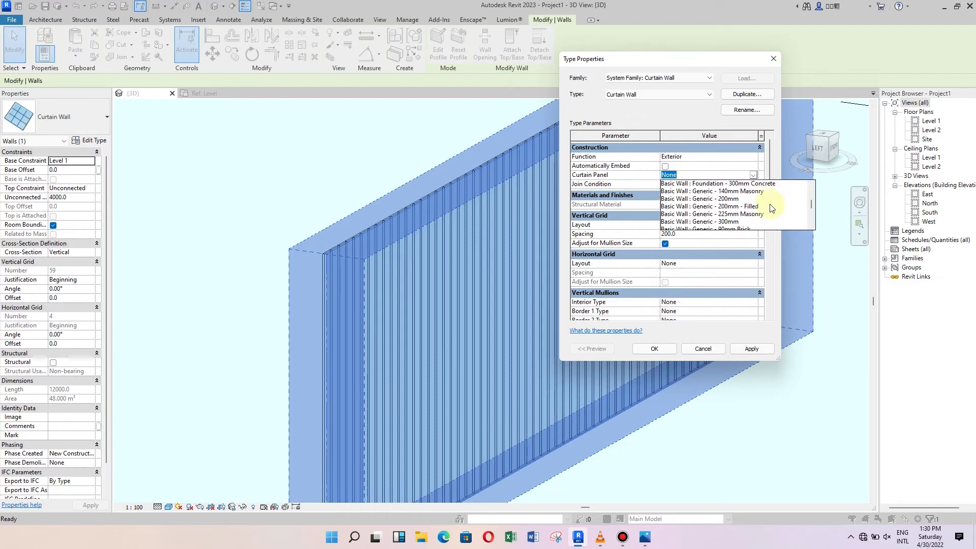
scroll(772, 208, down, 2)
scroll(760, 195, down, 3)
click(754, 185)
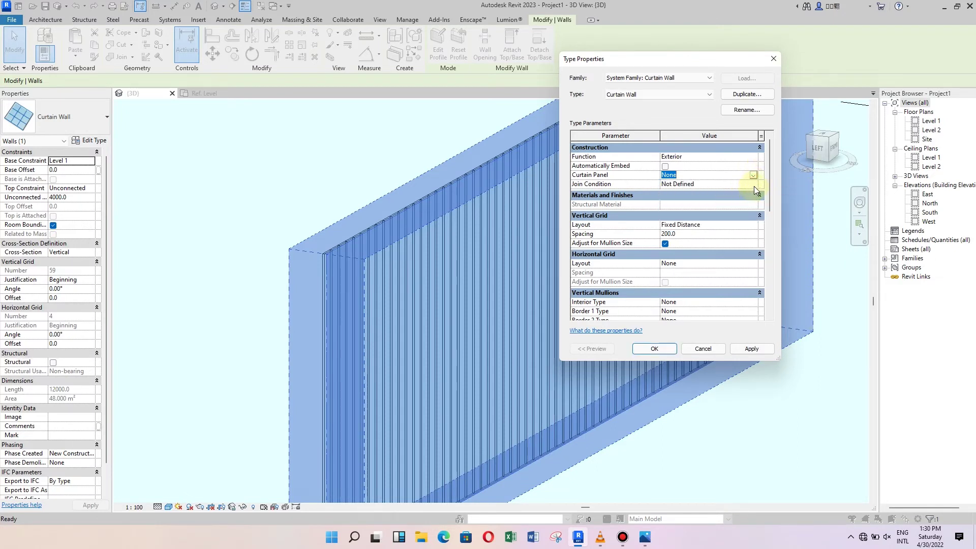
click(753, 177)
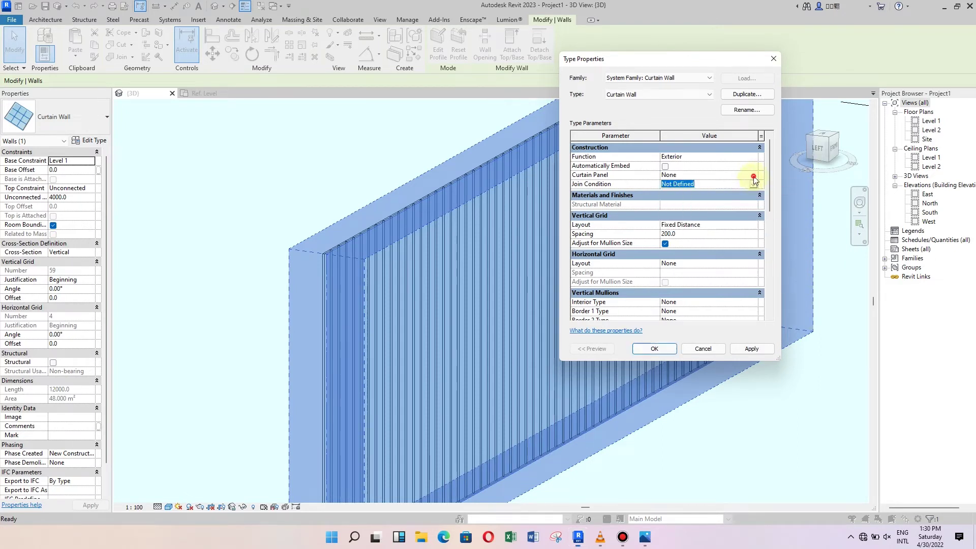
click(753, 176)
scroll(755, 210, down, 3)
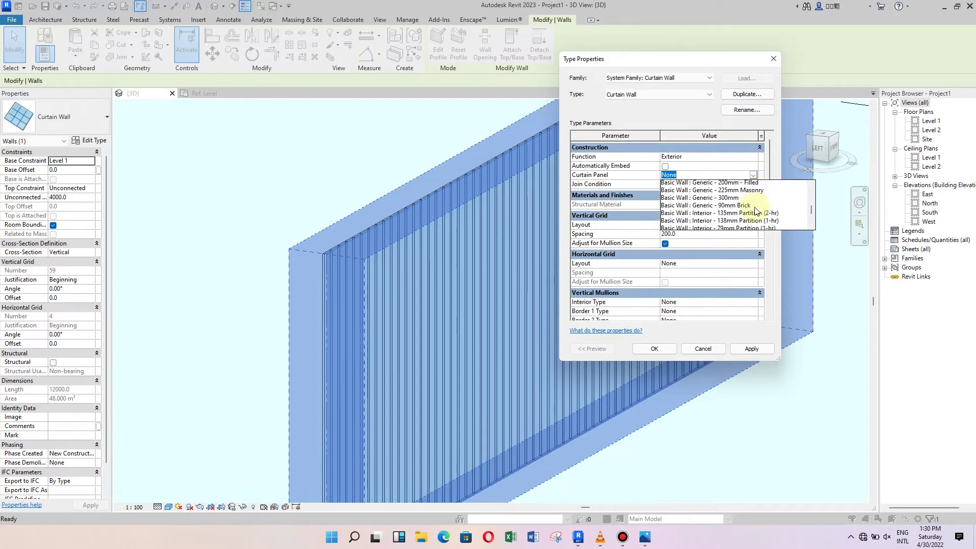
scroll(755, 210, down, 1)
scroll(756, 210, down, 1)
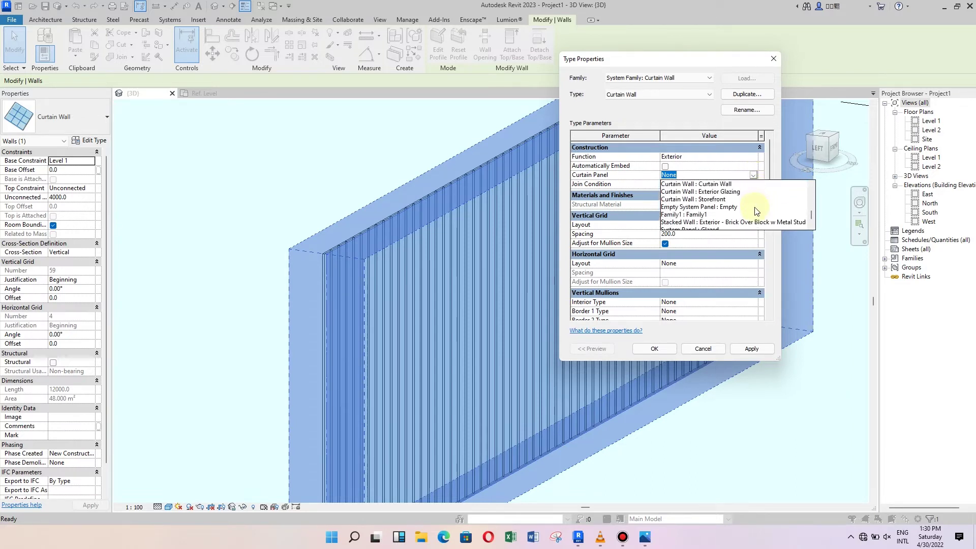
Set Curtain Panel to Family1 : Family1, apply it, and orbit to inspect the wall
click(678, 215)
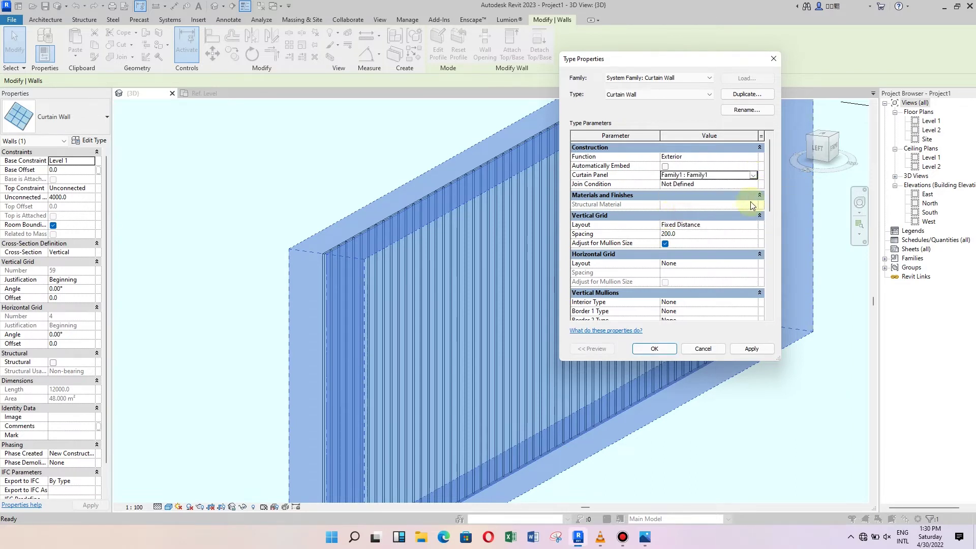
click(750, 348)
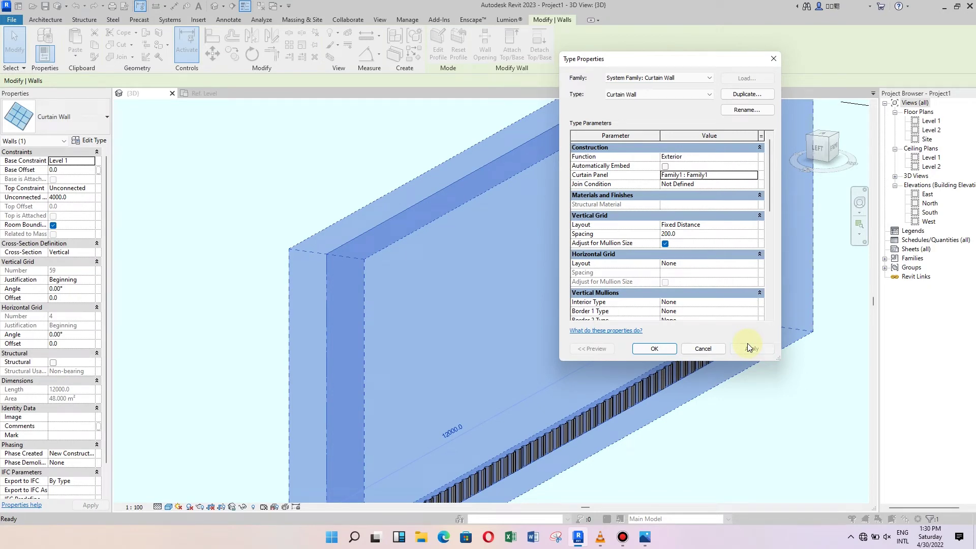
click(653, 348)
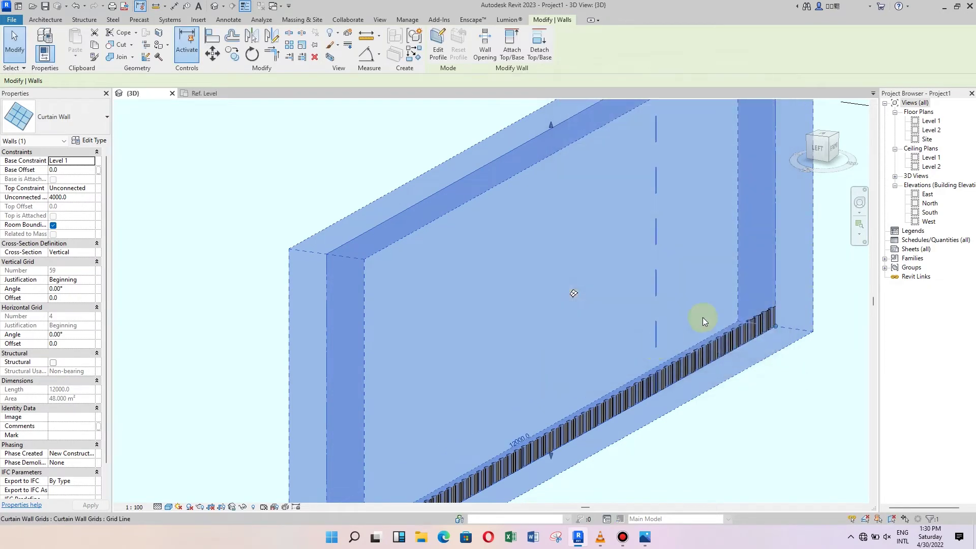
click(324, 184)
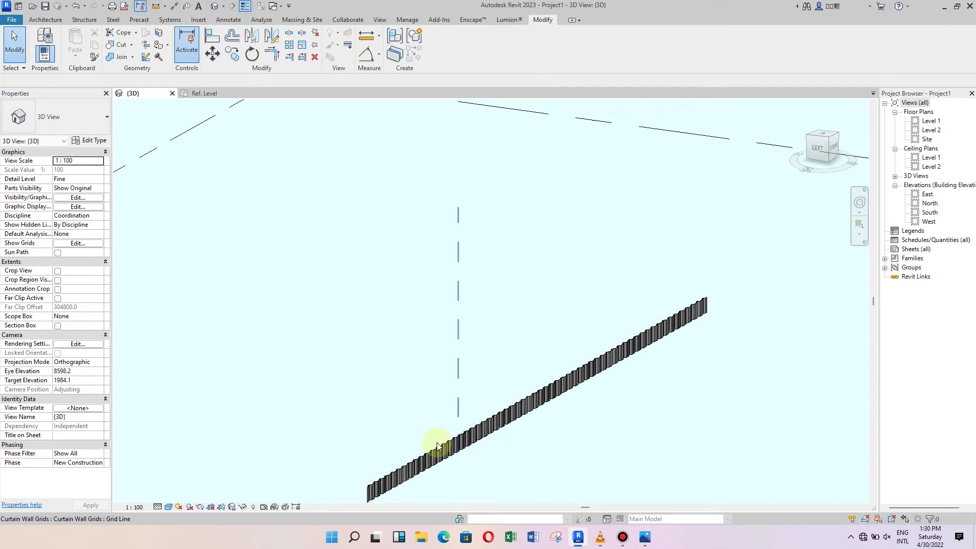
shift+middle_drag(437, 446, 466, 327)
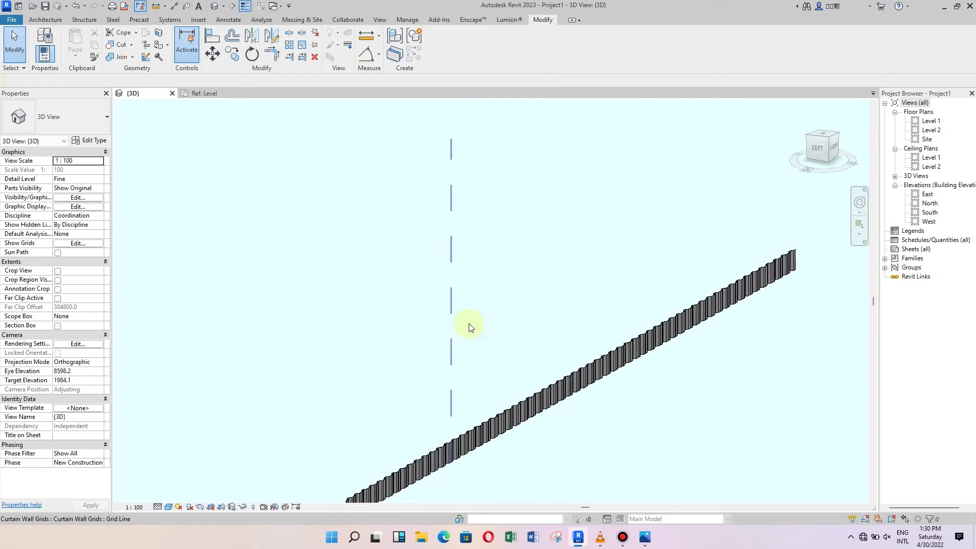
Open the Left, Right, Interior and Exterior elevations and check the Top plane at 4000
click(204, 93)
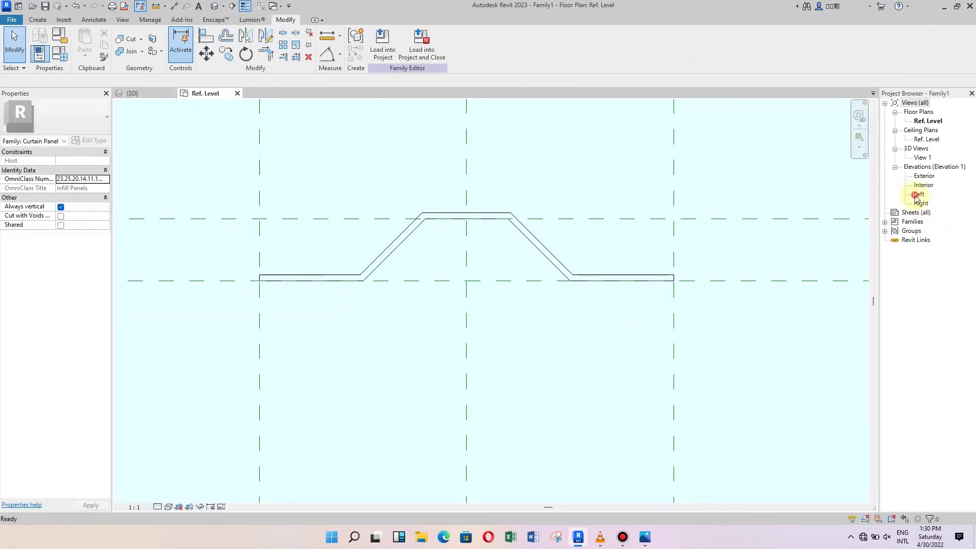
double_click(919, 194)
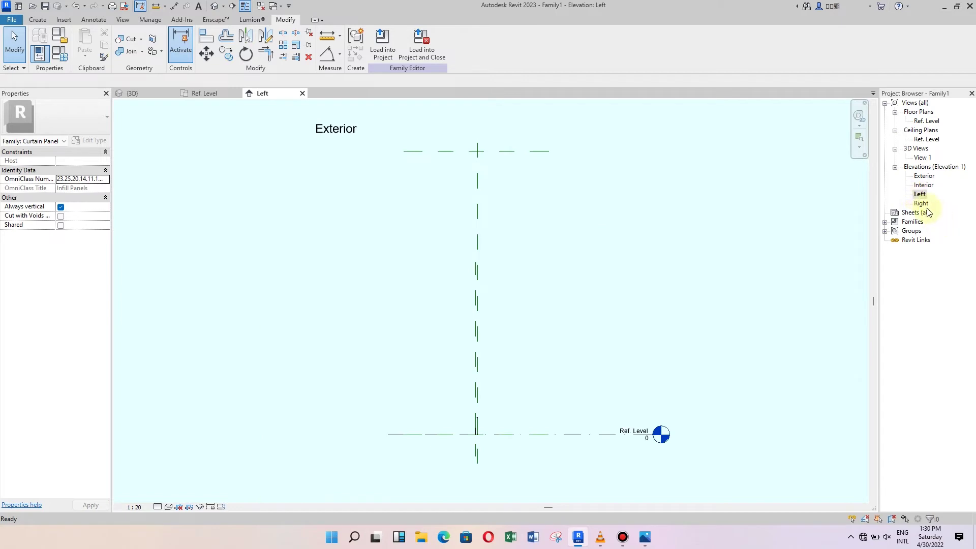
double_click(920, 204)
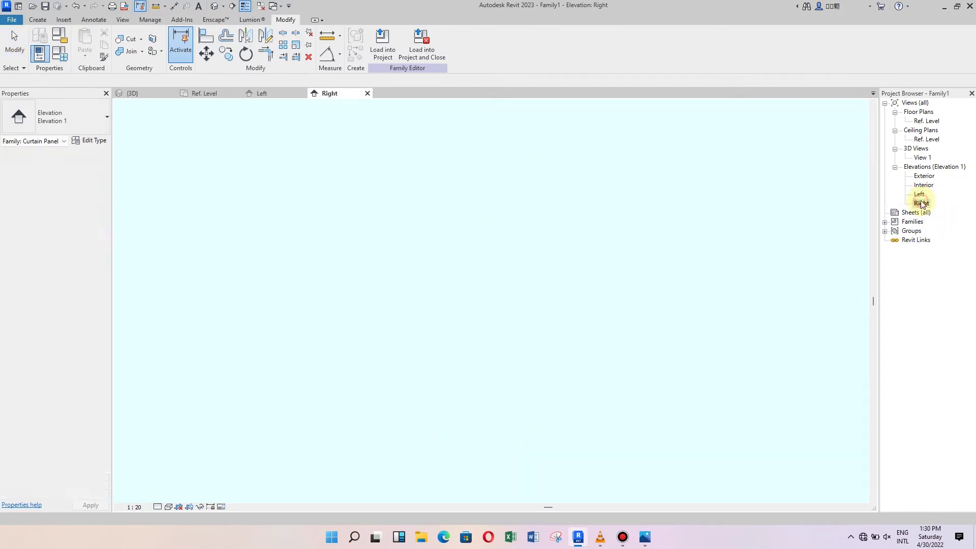
double_click(923, 185)
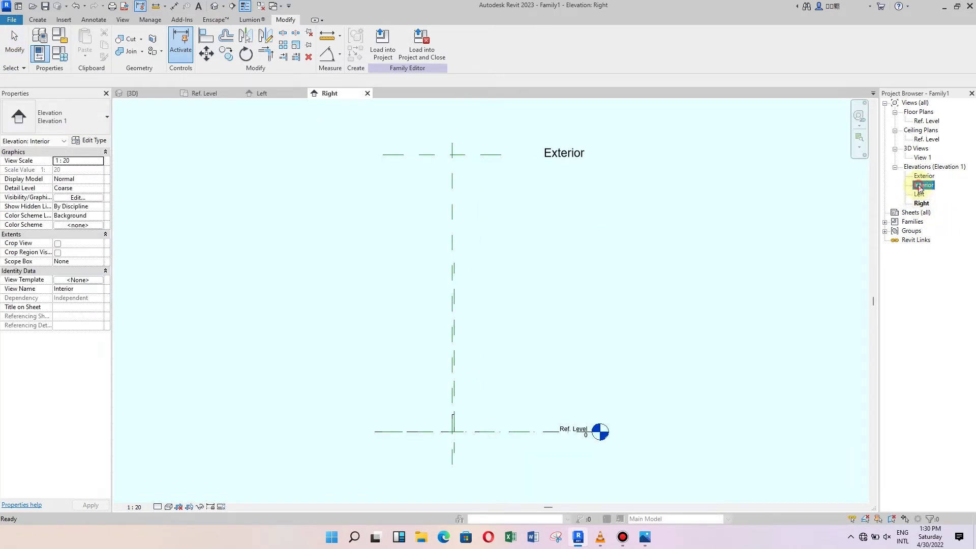
double_click(924, 176)
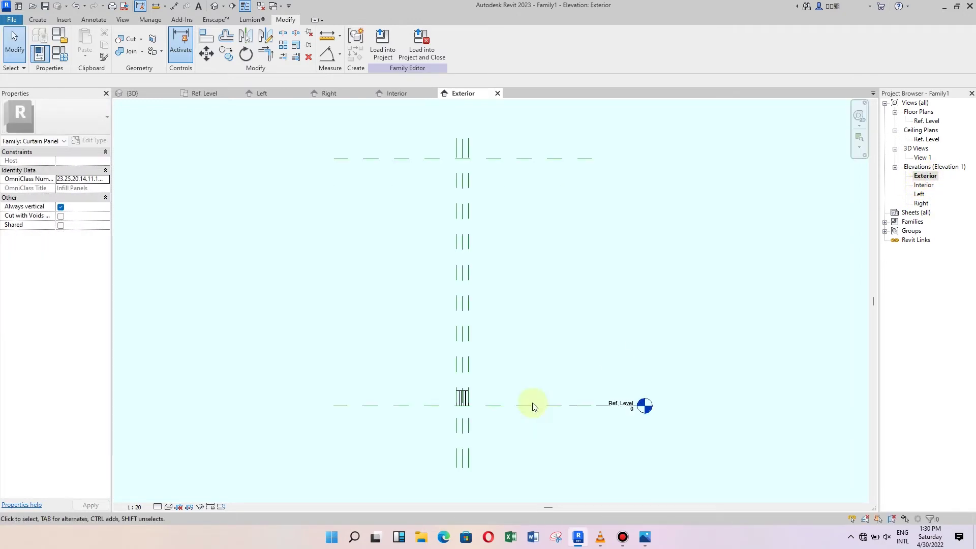
scroll(523, 392, up, 3)
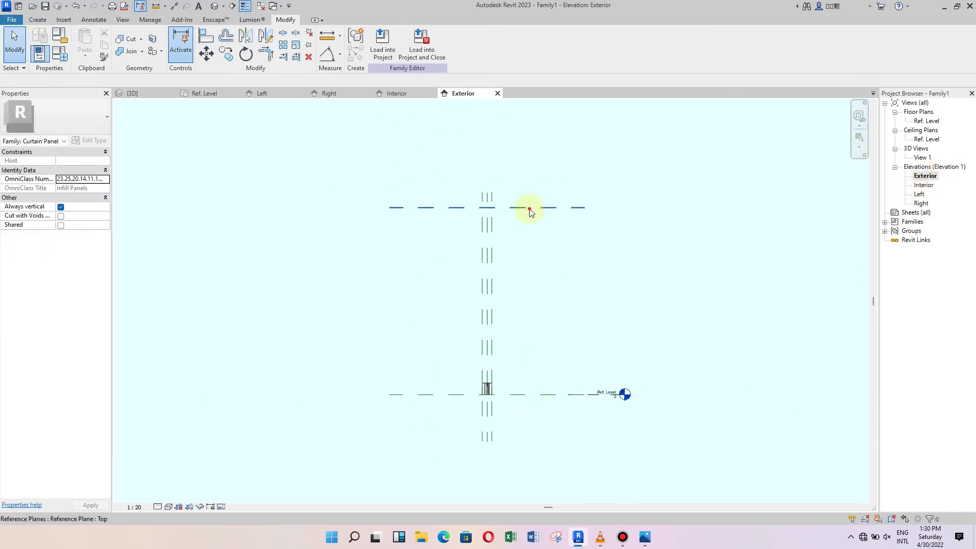
click(527, 207)
scroll(451, 331, up, 1)
scroll(552, 305, up, 2)
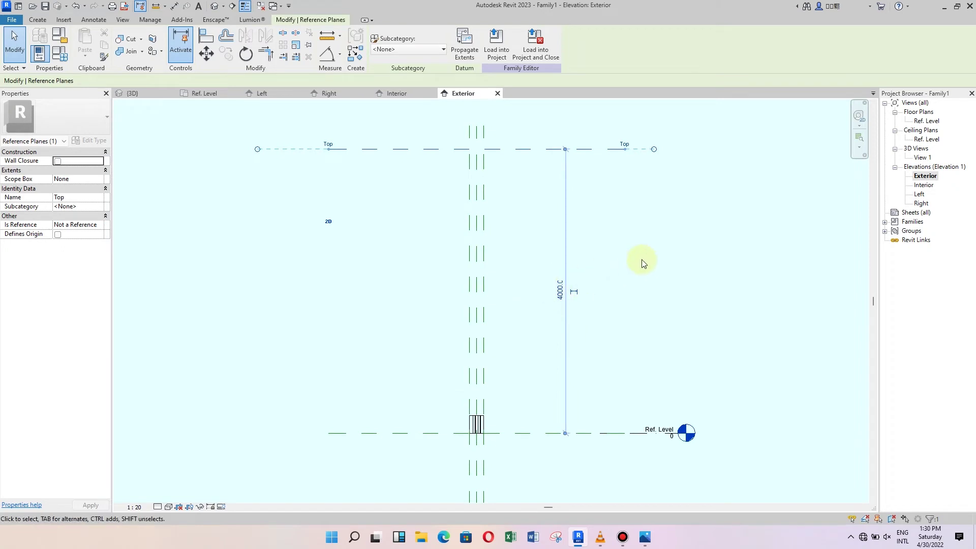
Align and lock the extrusion's top edge to the Top reference plane
click(206, 36)
click(498, 149)
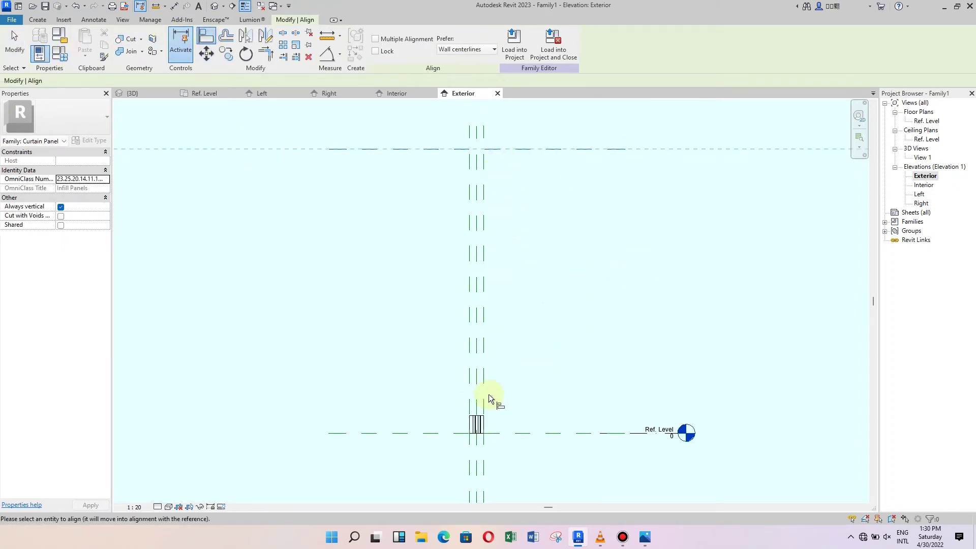
click(481, 420)
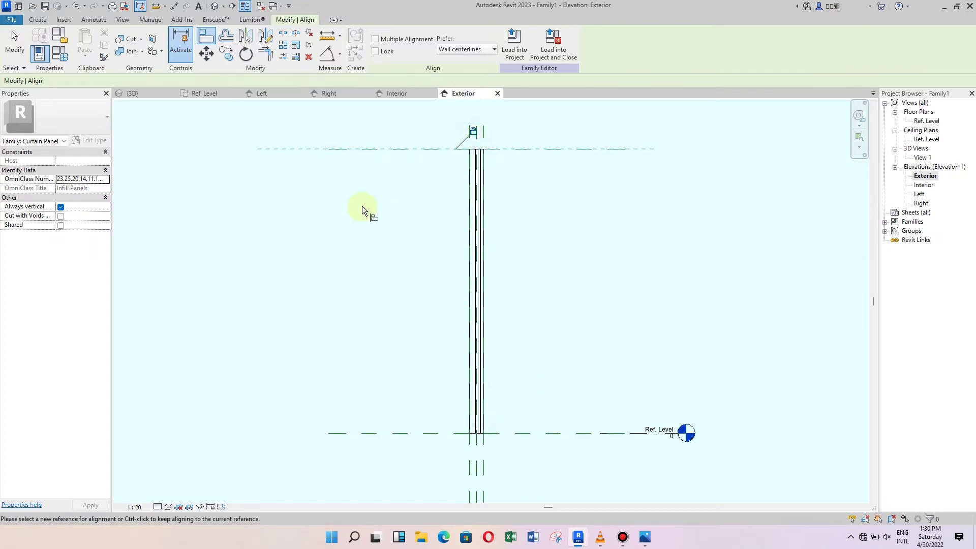
click(10, 58)
scroll(453, 272, down, 1)
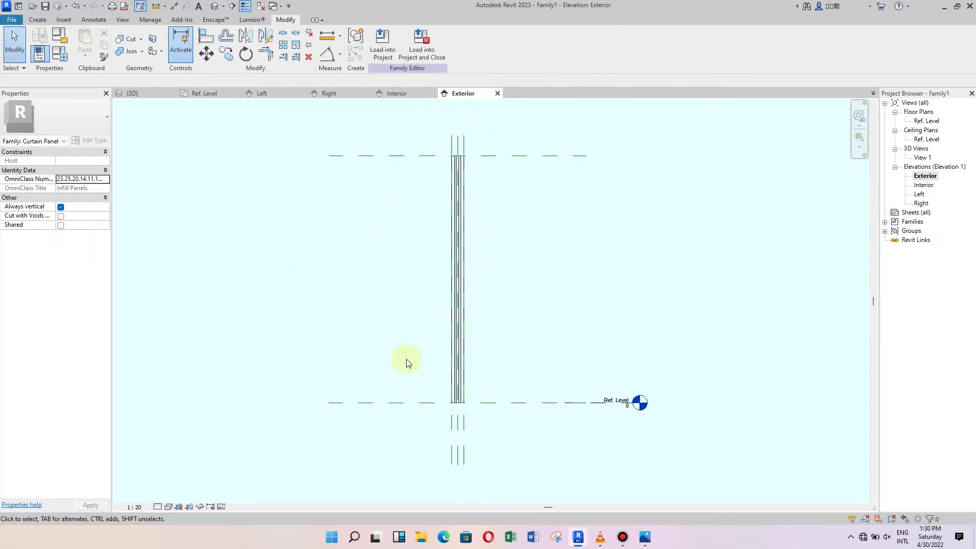
scroll(460, 411, up, 2)
Align and lock the extrusion's bottom edge to Ref. Level
click(210, 47)
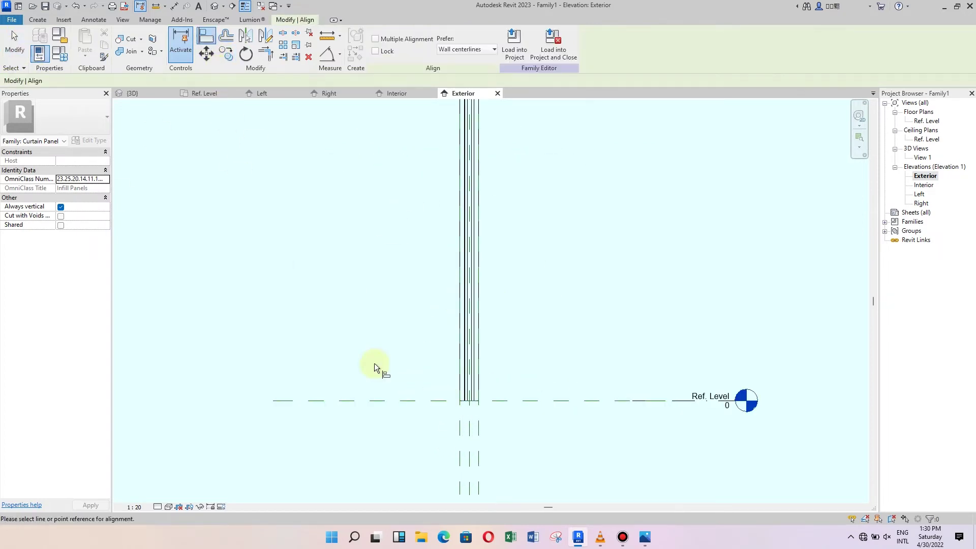
click(430, 401)
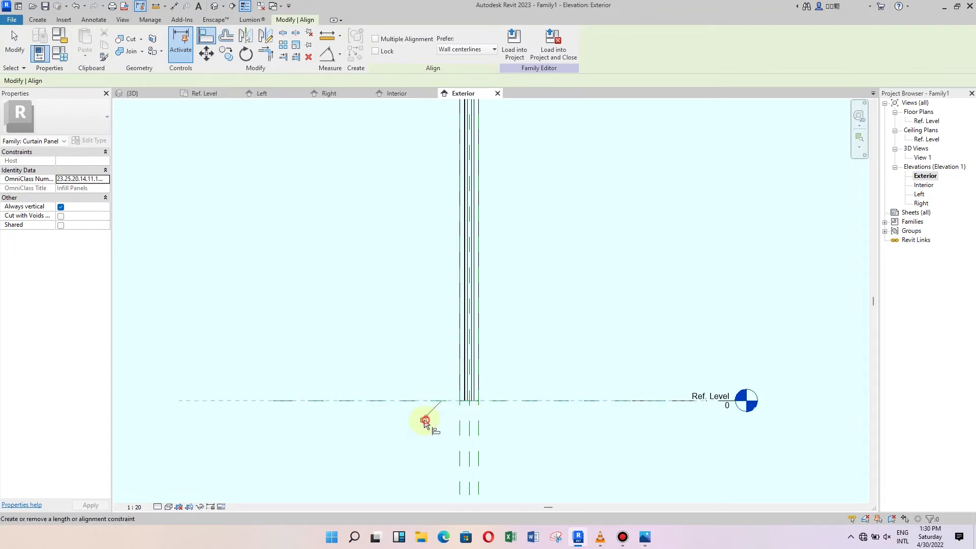
click(424, 419)
click(5, 49)
scroll(432, 315, down, 1)
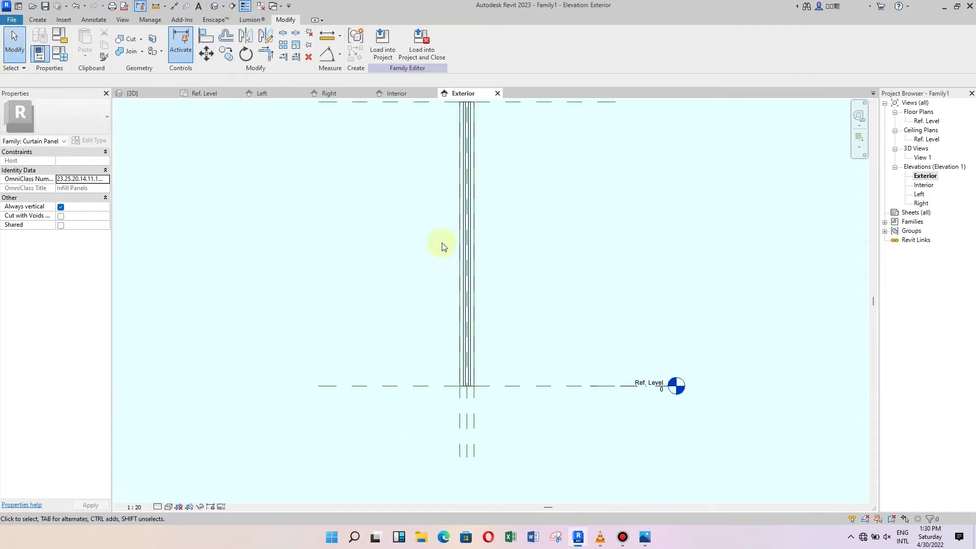
Set the elevation to Fine detail level with Shaded display
click(160, 507)
click(171, 497)
click(181, 483)
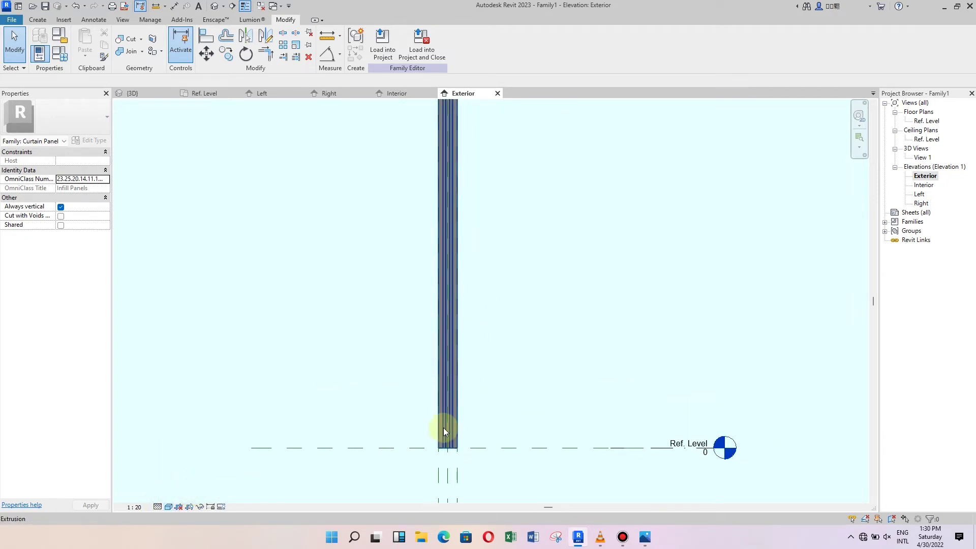
scroll(420, 203, up, 1)
scroll(421, 203, up, 3)
scroll(437, 213, up, 2)
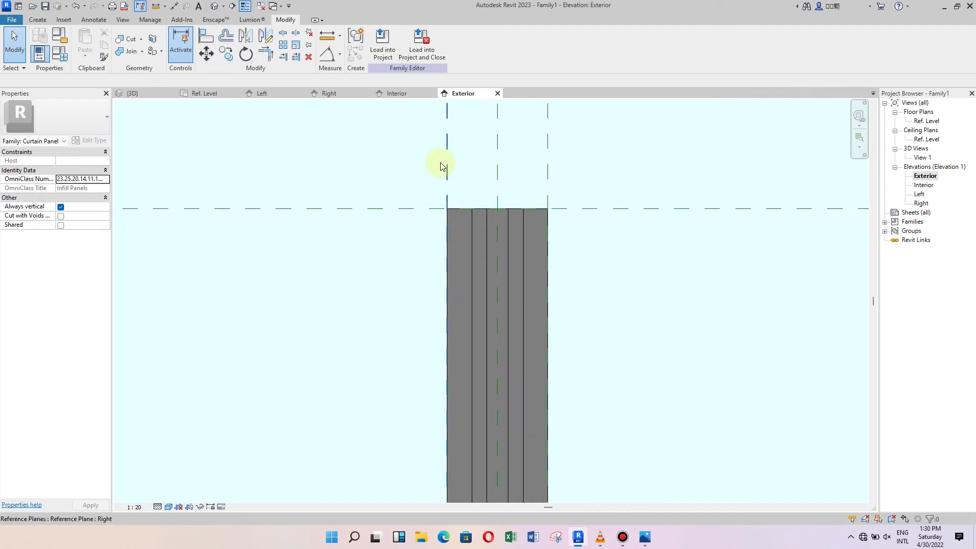
scroll(409, 201, down, 2)
scroll(409, 199, down, 2)
click(371, 48)
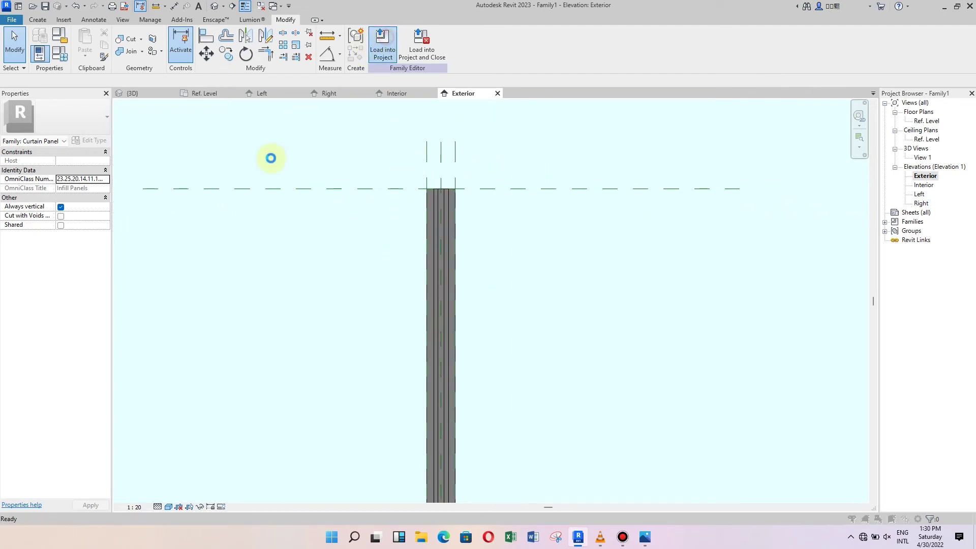
Overwrite the existing Family1 version and orbit the 3D view around the reloaded curtain wall
click(460, 235)
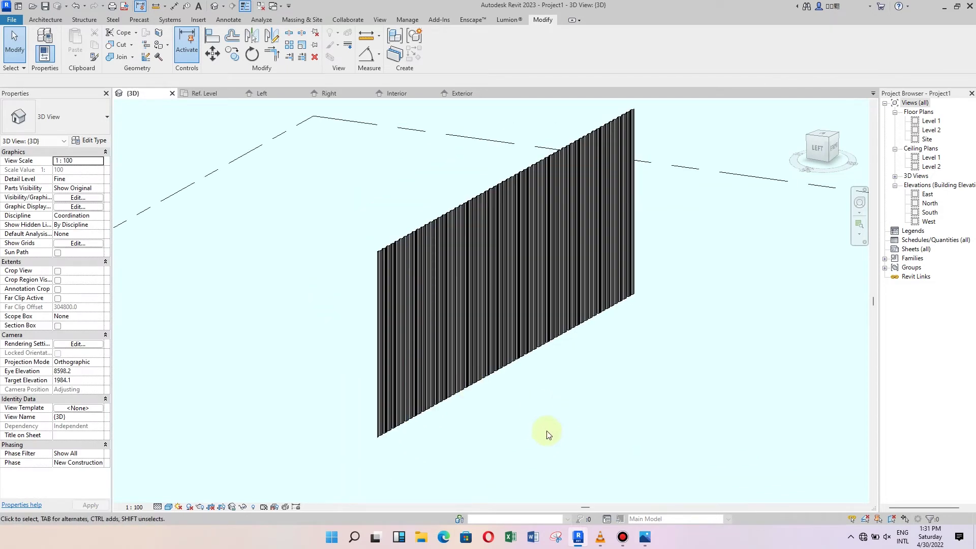
mouse_move(547, 433)
shift+middle_down()
mouse_move(584, 413)
mouse_move(458, 374)
mouse_move(364, 375)
mouse_move(507, 436)
mouse_move(471, 398)
shift+middle_up()
scroll(392, 283, up, 3)
scroll(429, 228, up, 3)
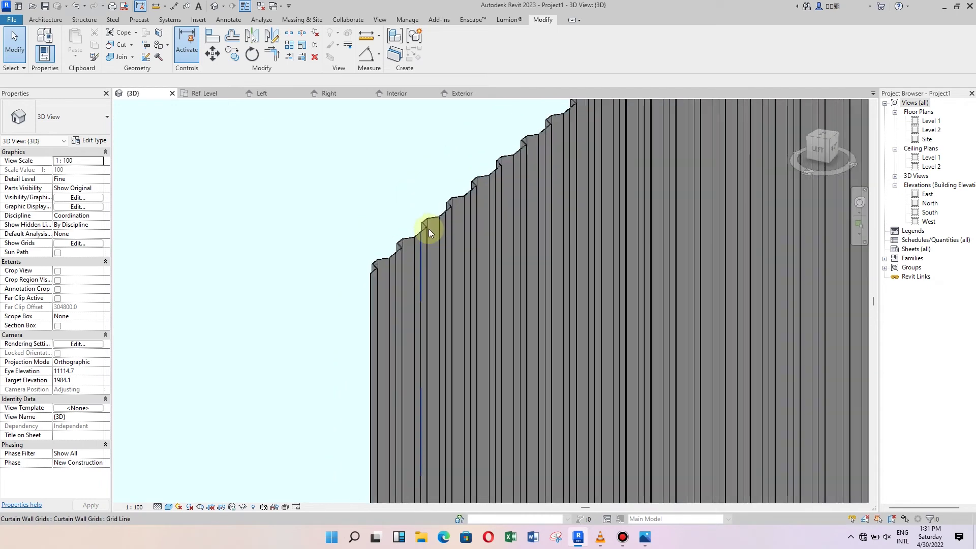
mouse_move(428, 229)
shift+middle_down()
mouse_move(264, 265)
mouse_move(265, 254)
mouse_move(300, 261)
mouse_move(350, 202)
mouse_move(370, 200)
shift+middle_up()
scroll(264, 266, up, 2)
scroll(265, 254, down, 2)
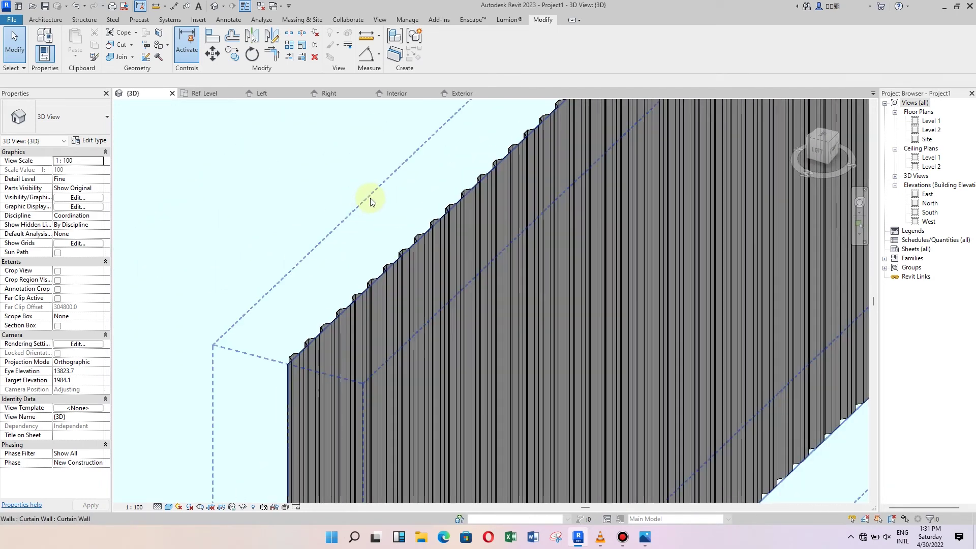
scroll(370, 201, down, 3)
mouse_move(551, 304)
shift+middle_down()
mouse_move(545, 344)
mouse_move(559, 418)
mouse_move(589, 394)
shift+middle_up()
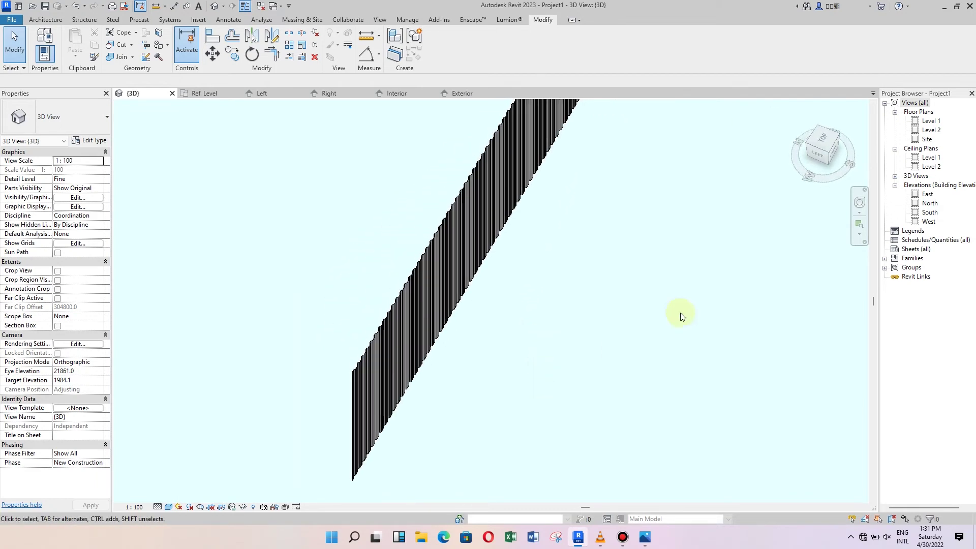
View the Site plan, zooming in and out on the wall's corrugated outline
double_click(927, 140)
scroll(468, 296, up, 2)
scroll(440, 304, up, 3)
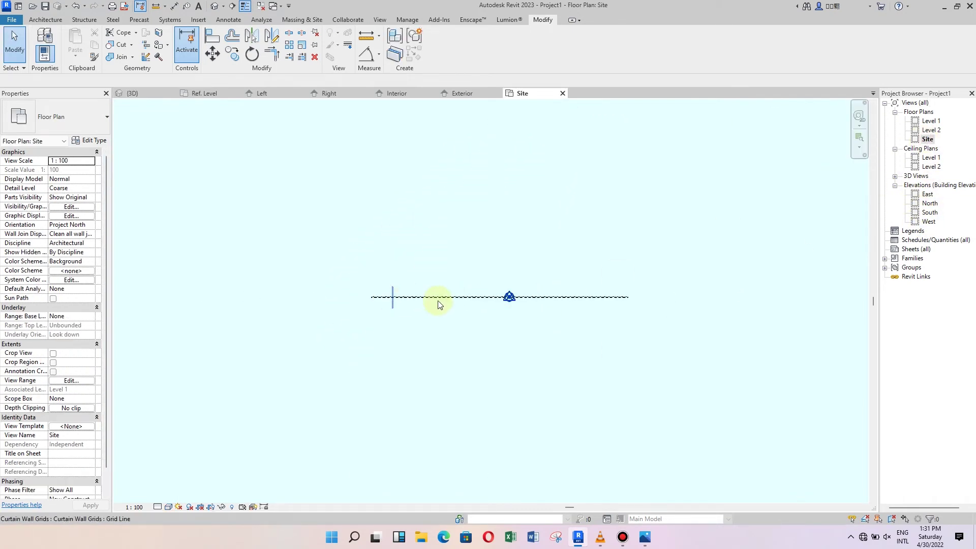
scroll(586, 285, up, 2)
scroll(370, 315, up, 2)
scroll(590, 283, up, 2)
scroll(408, 277, down, 3)
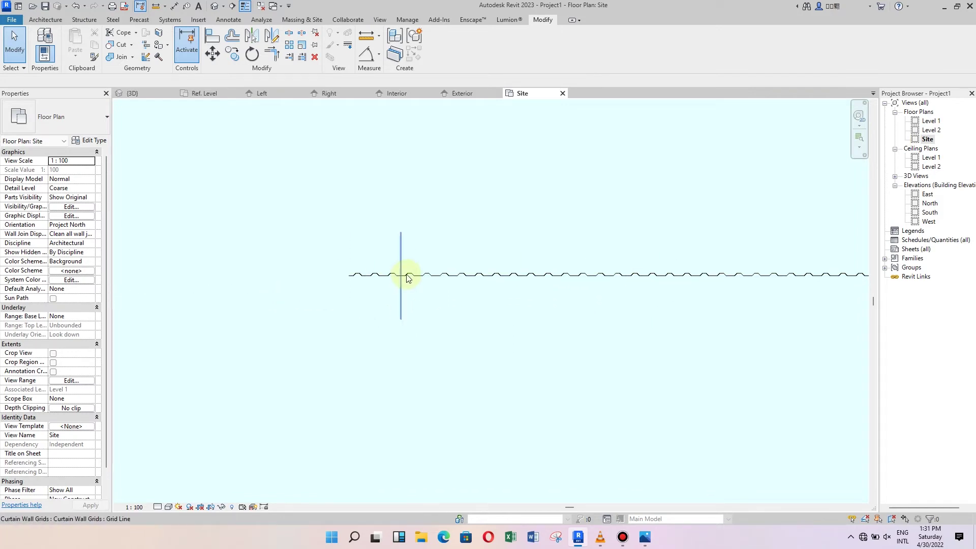
scroll(311, 279, up, 3)
scroll(275, 294, up, 3)
scroll(285, 270, up, 3)
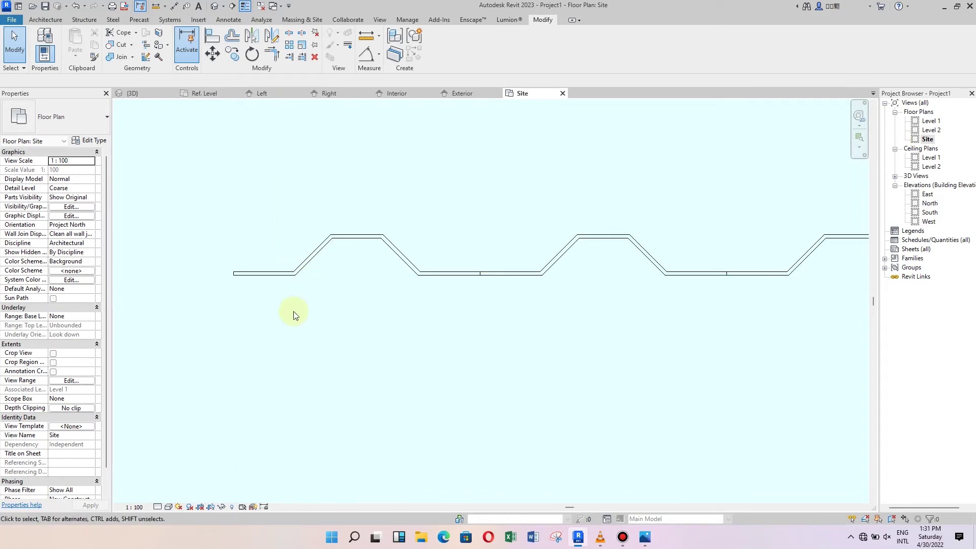
scroll(285, 308, down, 2)
scroll(264, 302, down, 2)
scroll(264, 295, down, 2)
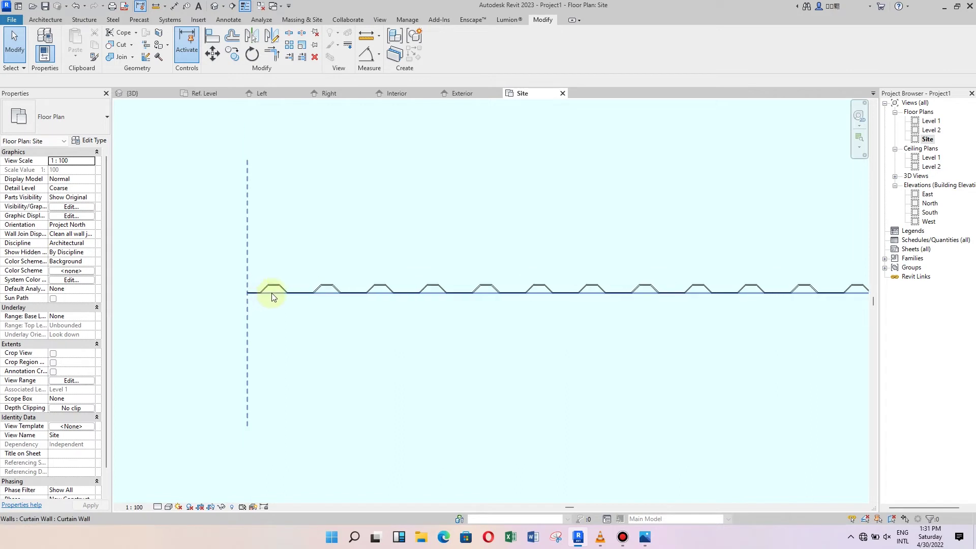
scroll(277, 295, down, 1)
scroll(278, 291, down, 2)
scroll(488, 314, up, 2)
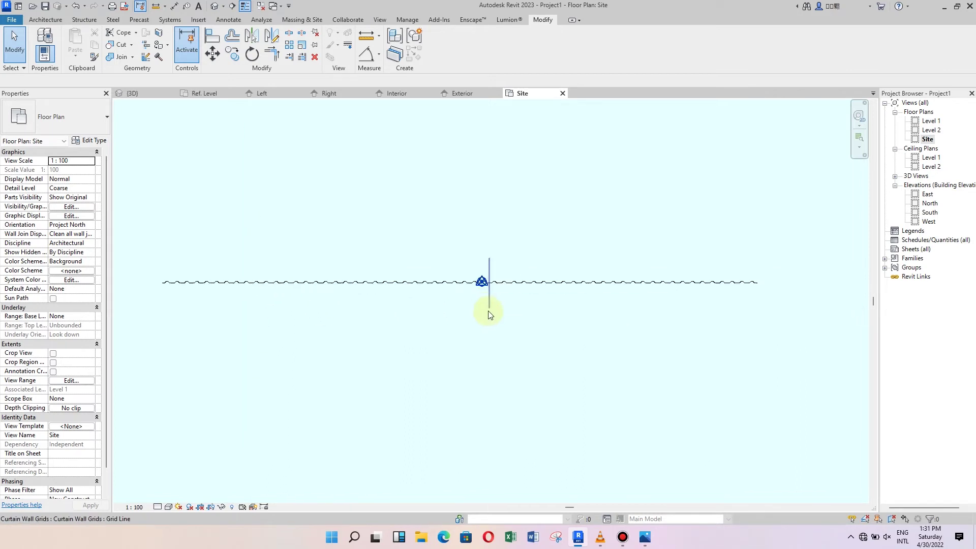
scroll(762, 284, up, 2)
scroll(676, 279, up, 2)
scroll(643, 279, up, 2)
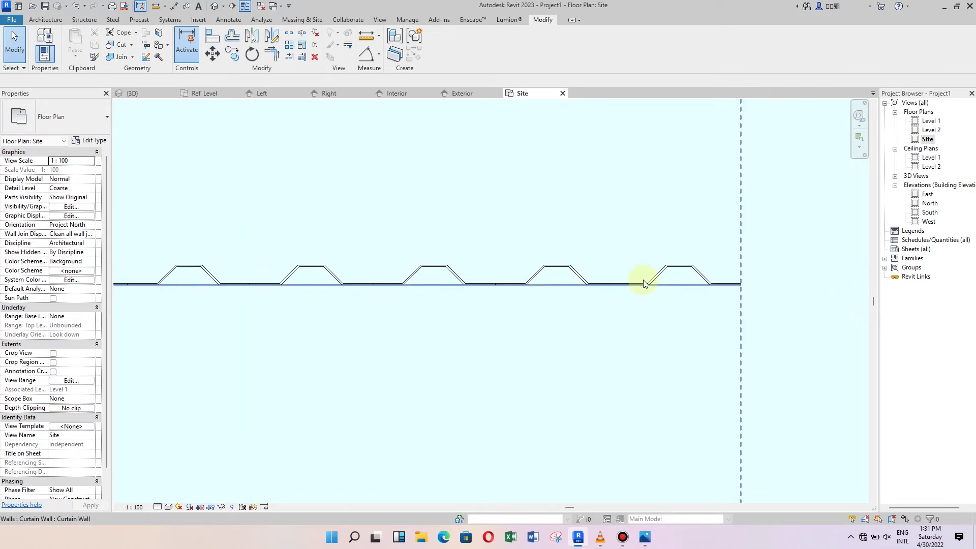
scroll(737, 265, down, 2)
scroll(702, 269, down, 2)
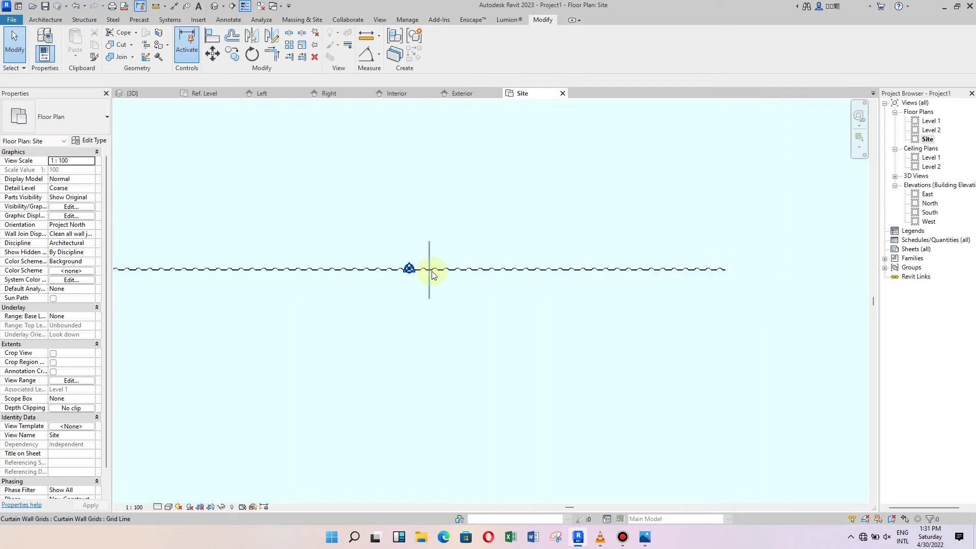
scroll(457, 259, up, 2)
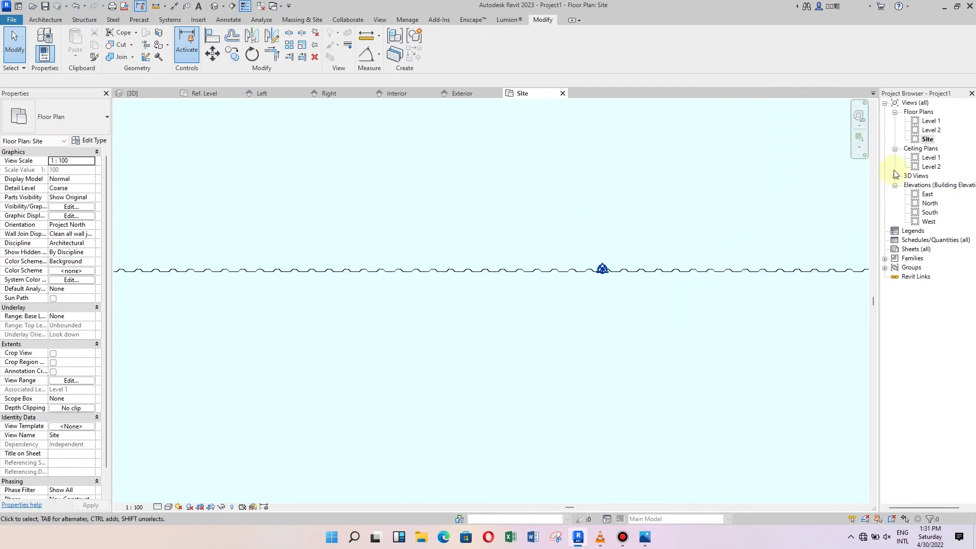
In Level 1, drag the curtain wall's ends inward, first to 10400 then 9200 mm
double_click(929, 122)
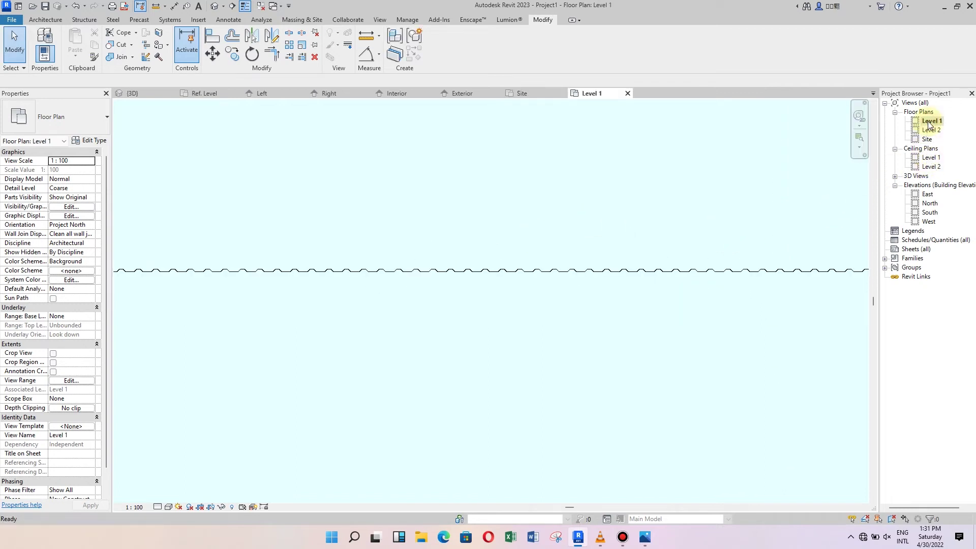
scroll(229, 318, down, 2)
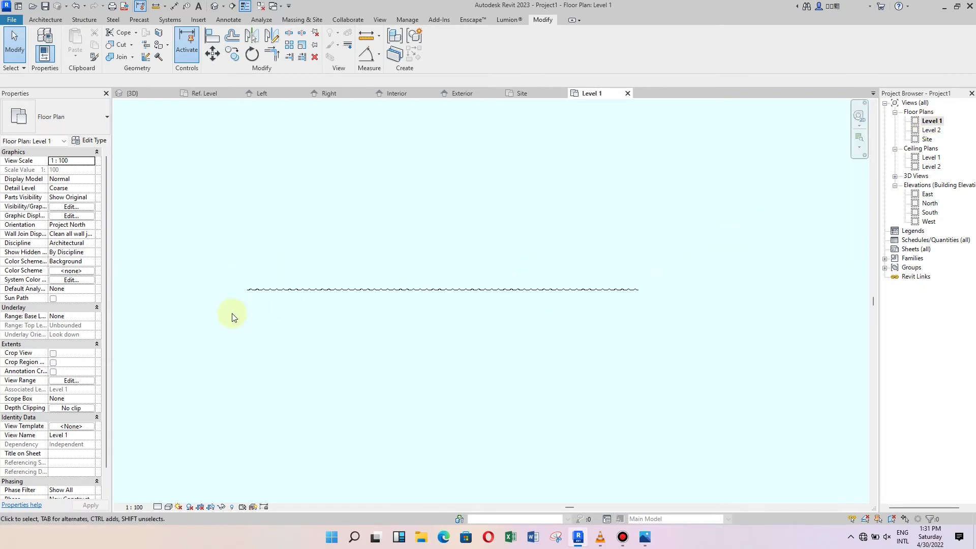
scroll(653, 301, up, 1)
scroll(656, 283, up, 2)
scroll(575, 303, up, 1)
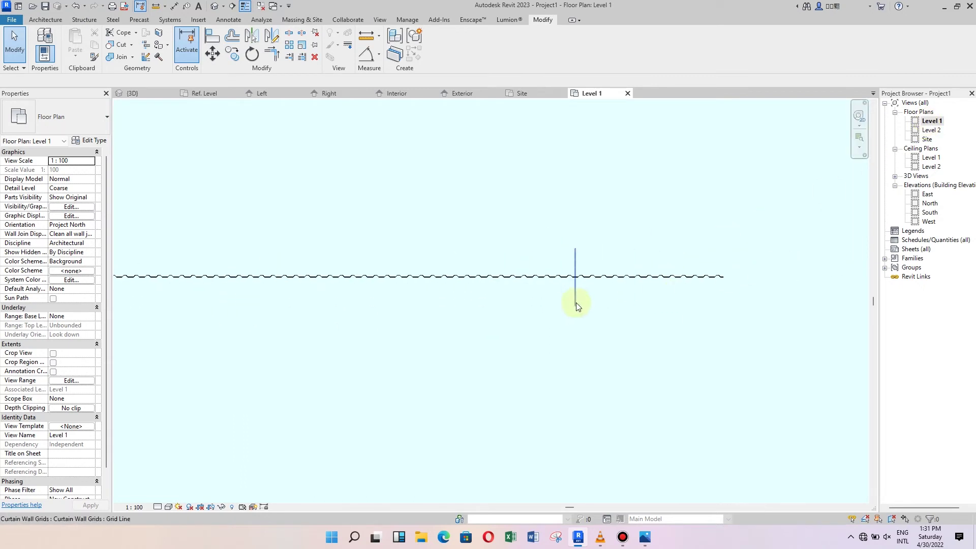
click(725, 277)
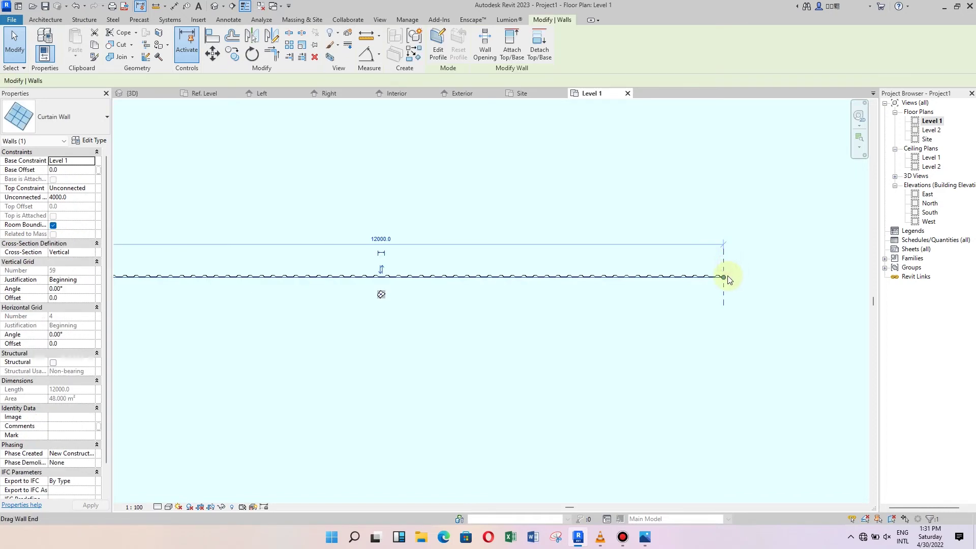
drag(698, 283, 630, 282)
key(z)
key(f)
scroll(376, 293, up, 2)
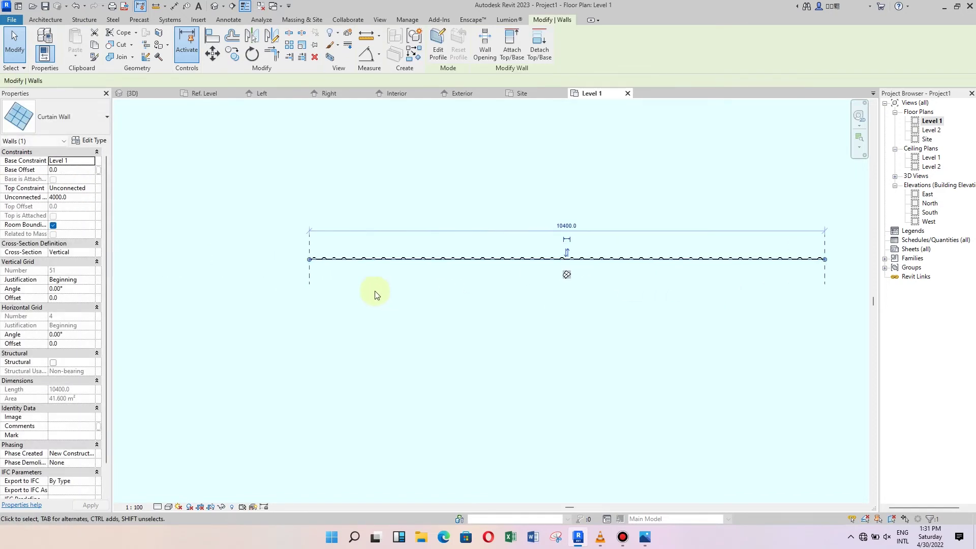
drag(309, 259, 369, 263)
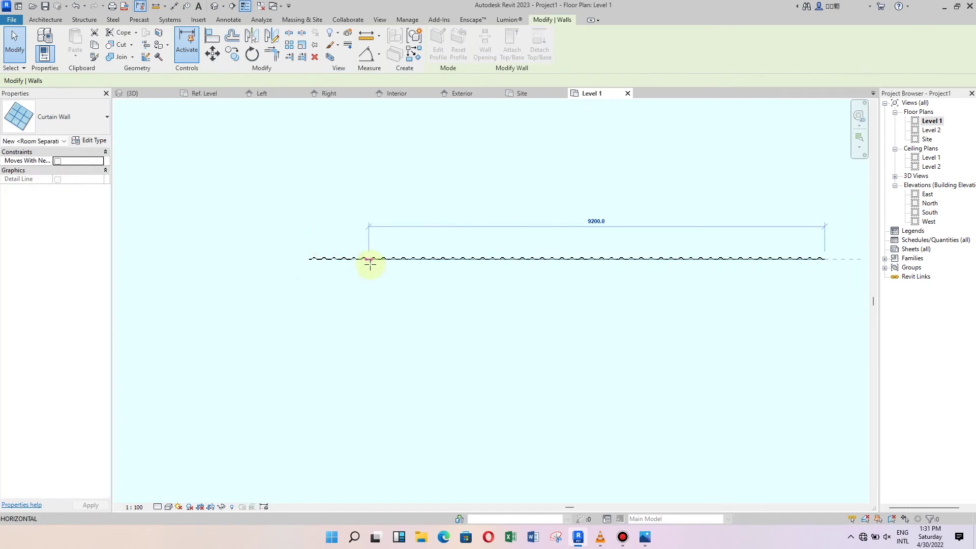
key(Escape)
key(Escape)
Orbit the shortened corrugated wall in 3D, then return to the Level 1 plan
scroll(474, 310, down, 3)
scroll(367, 269, up, 2)
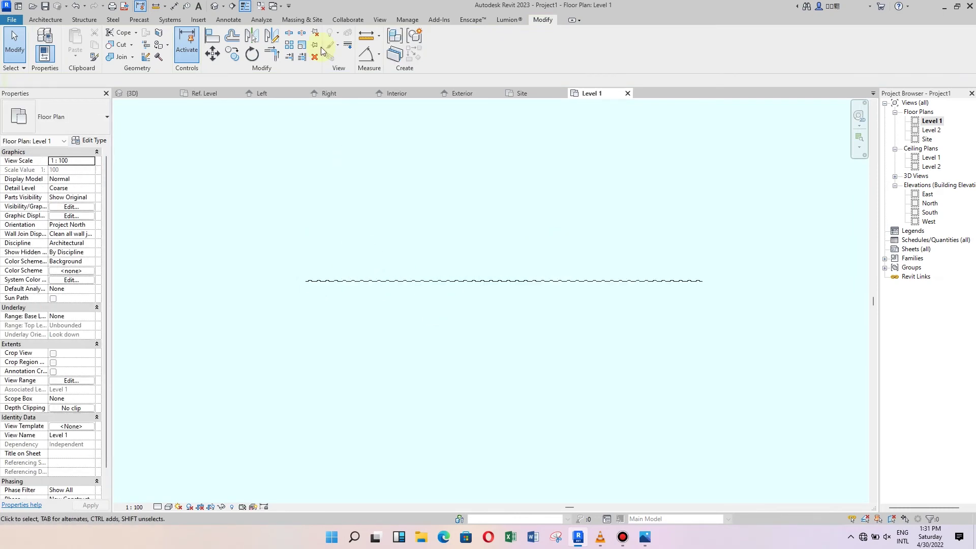
click(215, 7)
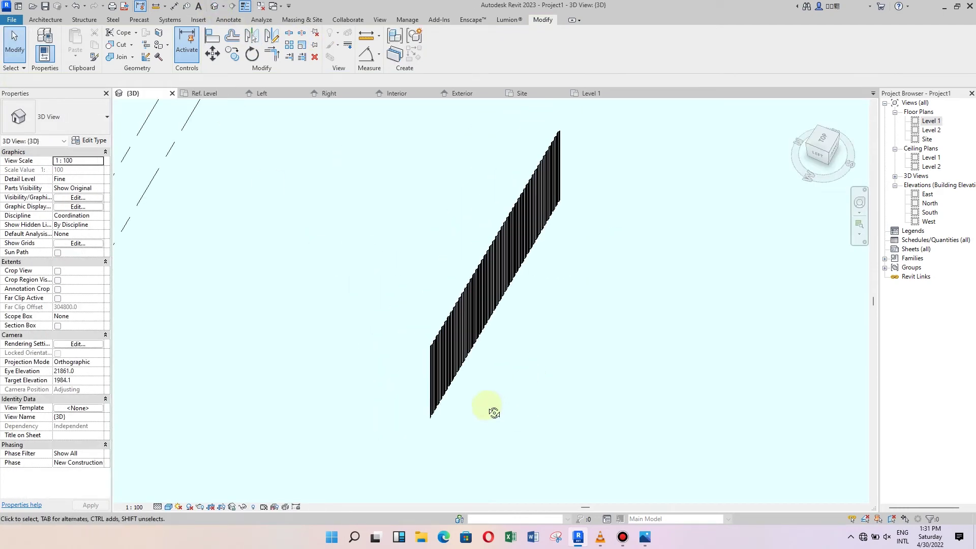
shift+middle_drag(494, 413, 425, 322)
scroll(394, 250, up, 5)
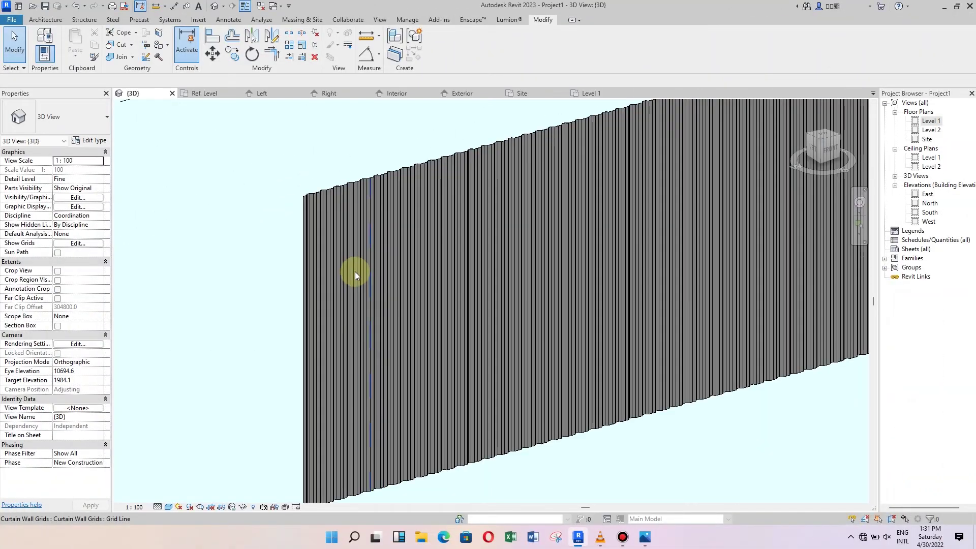
shift+middle_drag(354, 274, 255, 311)
mouse_move(296, 288)
shift+middle_down()
mouse_move(294, 329)
mouse_move(277, 353)
mouse_move(261, 279)
mouse_move(276, 297)
shift+middle_up()
scroll(338, 306, down, 3)
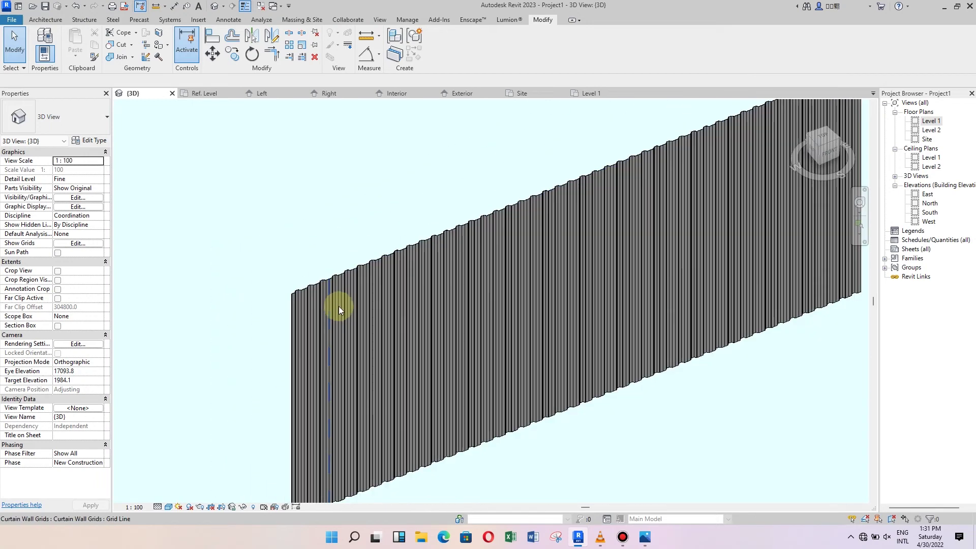
scroll(339, 306, down, 1)
double_click(929, 122)
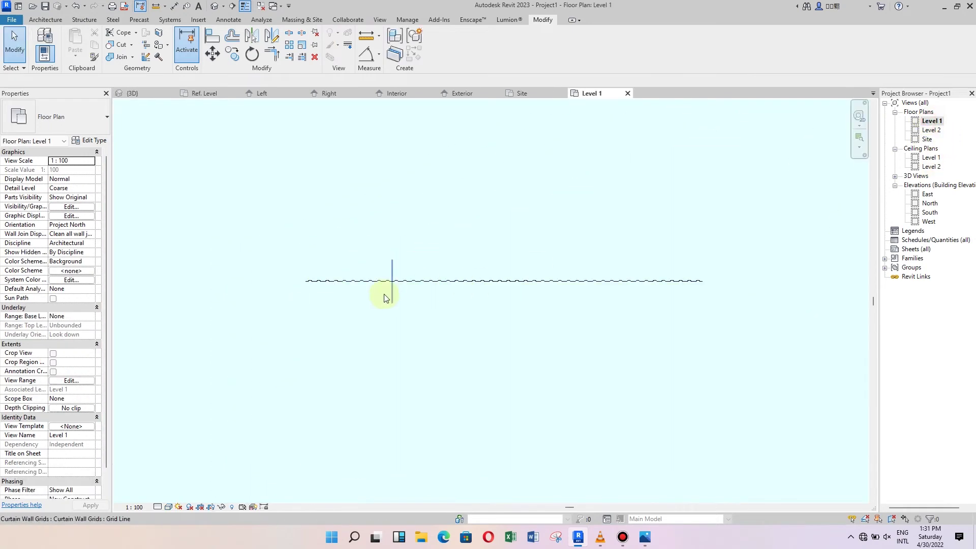
scroll(383, 294, down, 2)
scroll(375, 381, down, 2)
Start a Roof by Footprint on Level 2 using the Generic - 125mm roof type
click(45, 19)
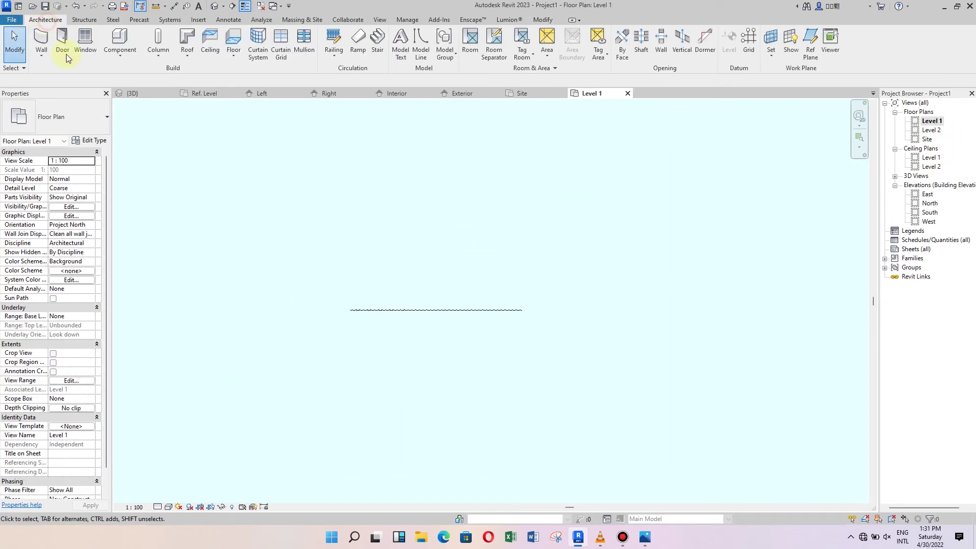
click(189, 37)
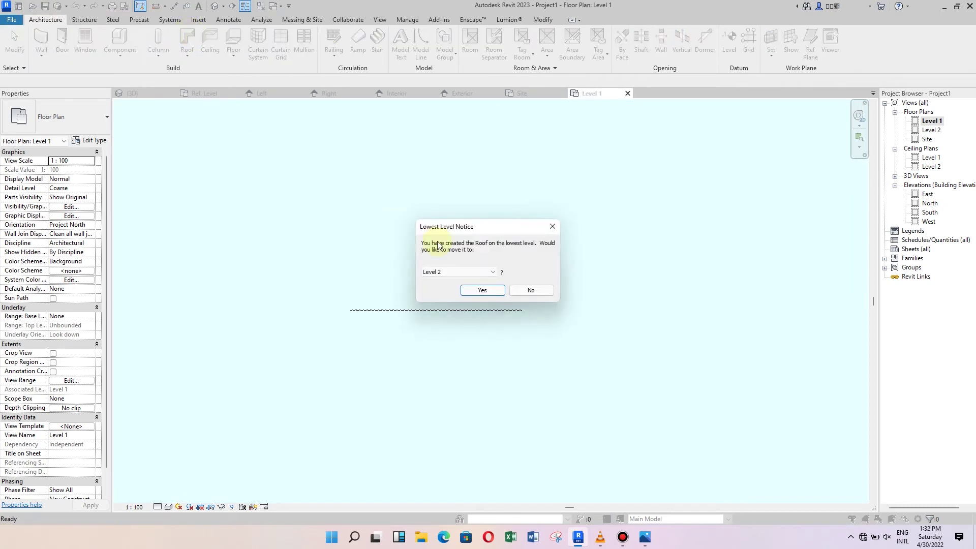
click(480, 290)
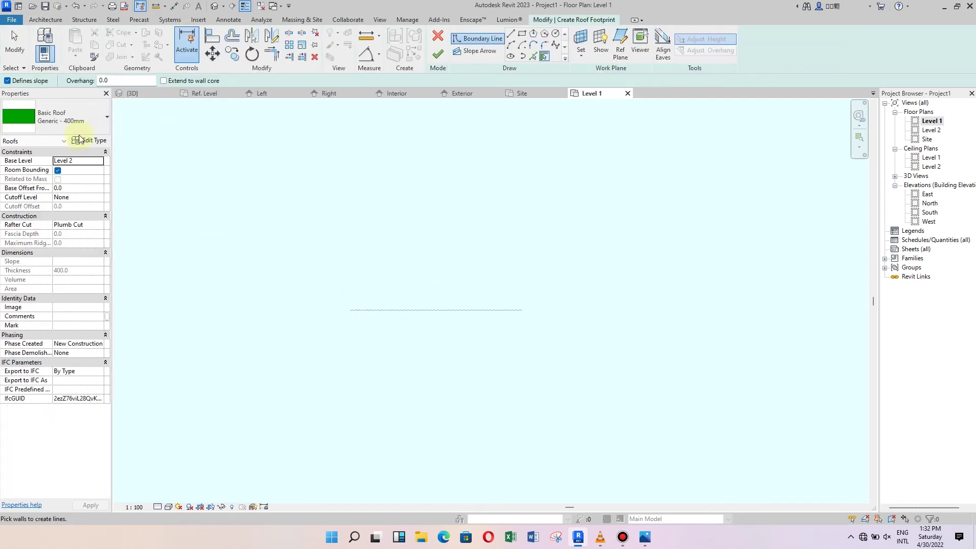
click(76, 120)
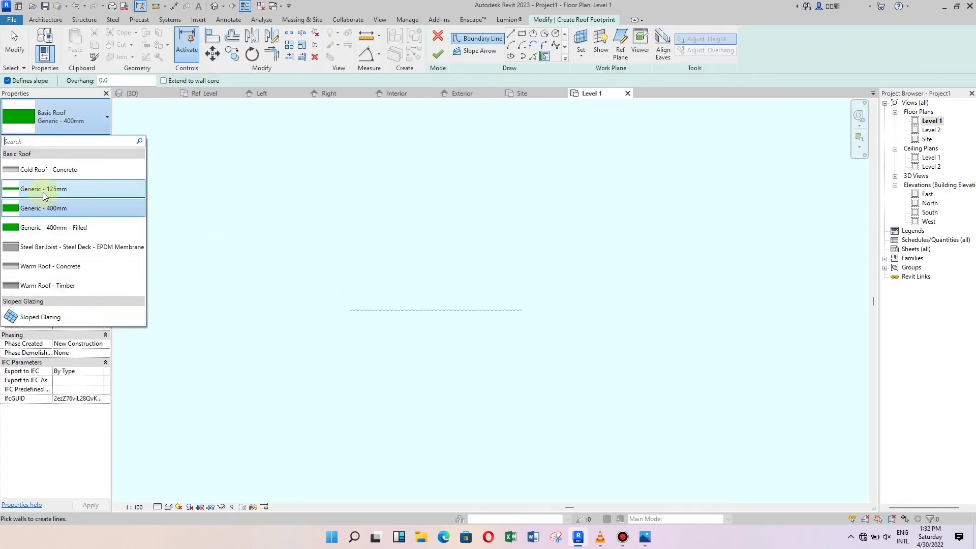
click(43, 194)
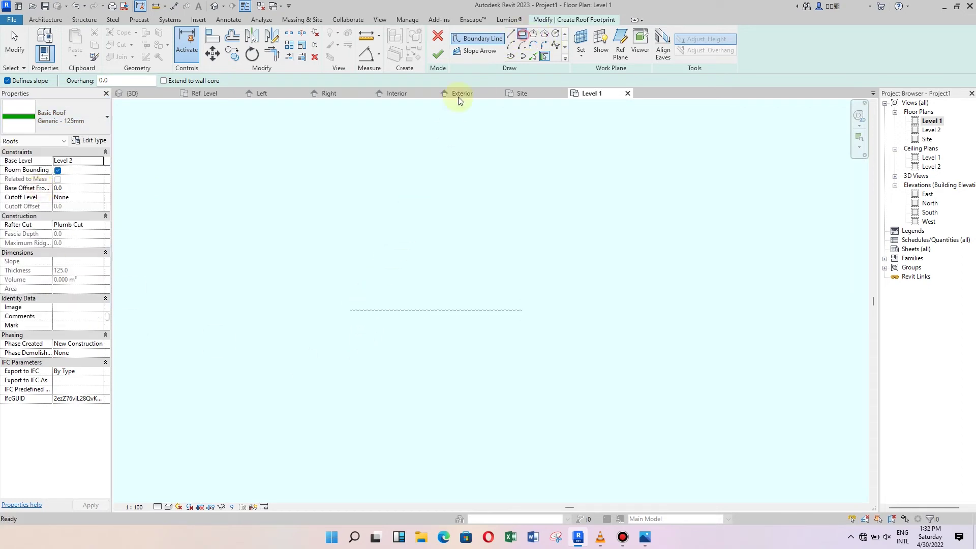
scroll(337, 228, up, 1)
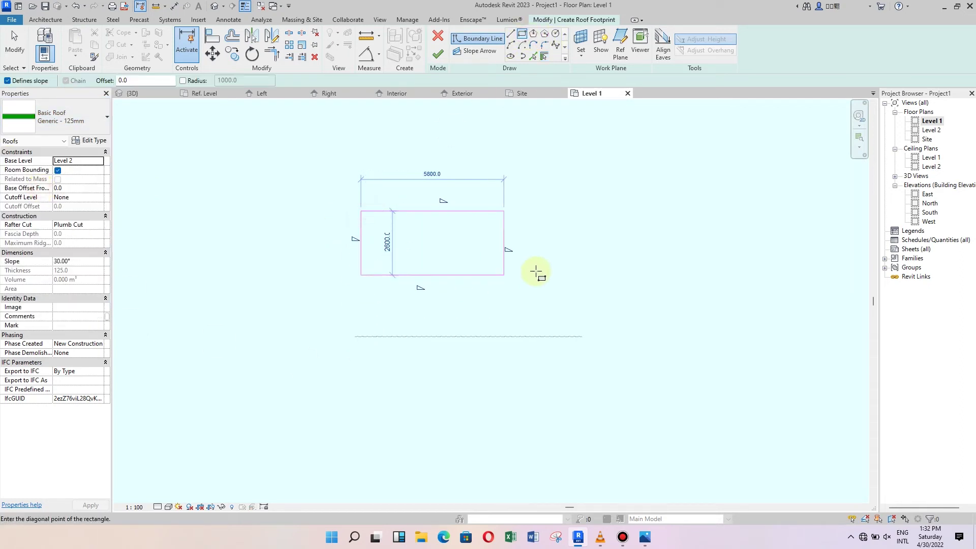
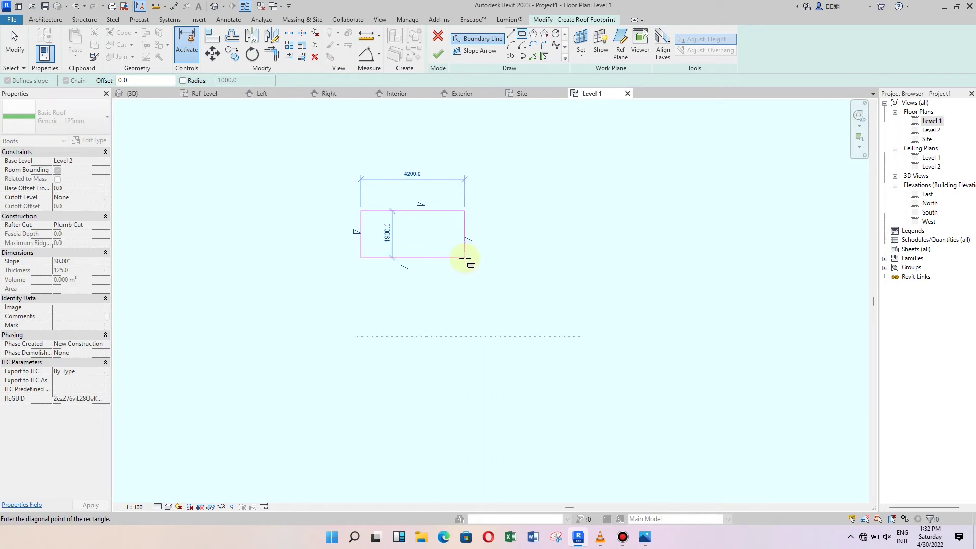
Close the 4200 × 1900 roof footprint, unslope three edges, finish it and orbit in 3D
click(464, 258)
key(Escape)
key(Escape)
scroll(400, 178, up, 1)
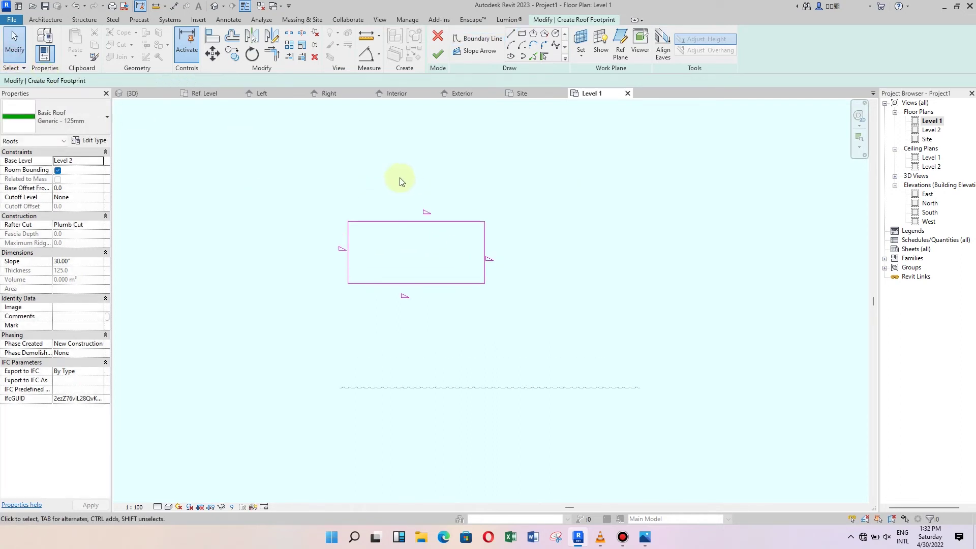
drag(562, 251, 283, 312)
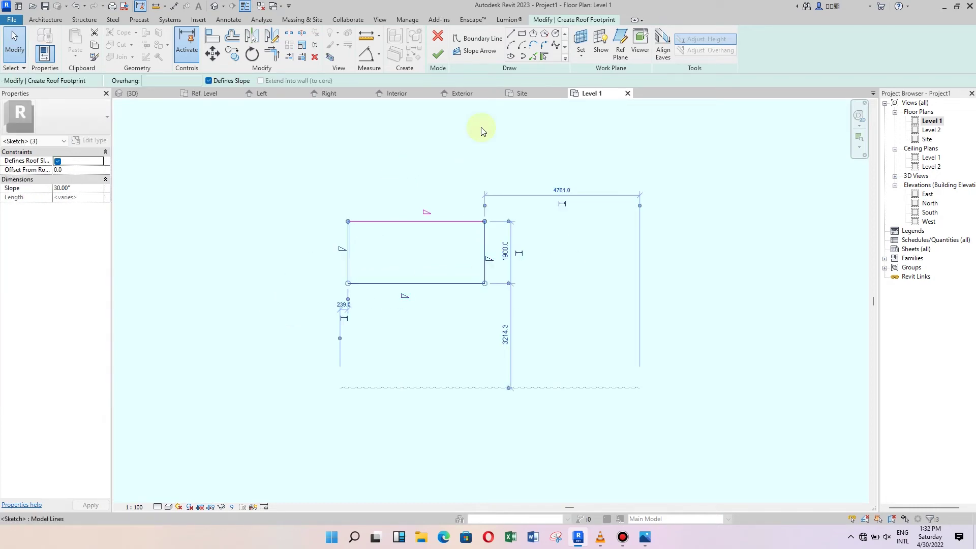
click(438, 55)
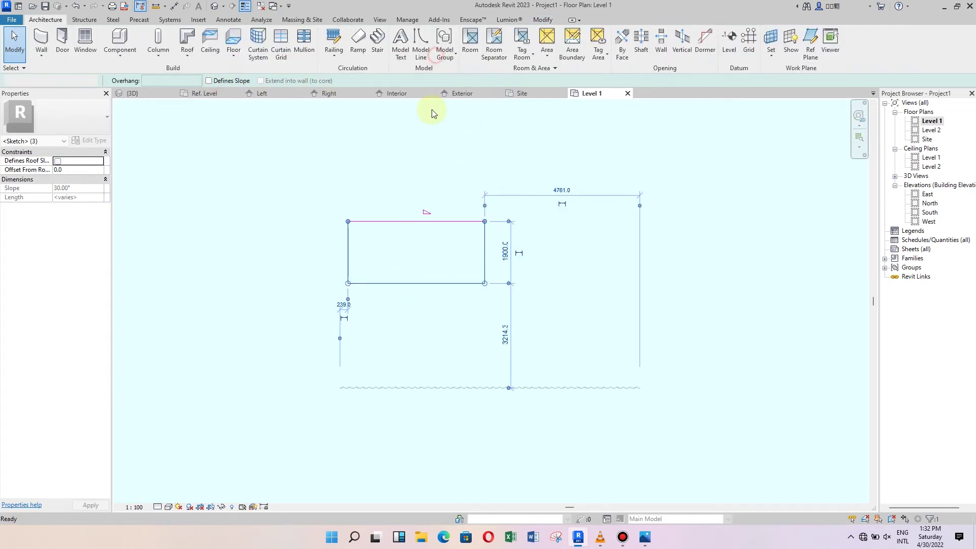
click(213, 8)
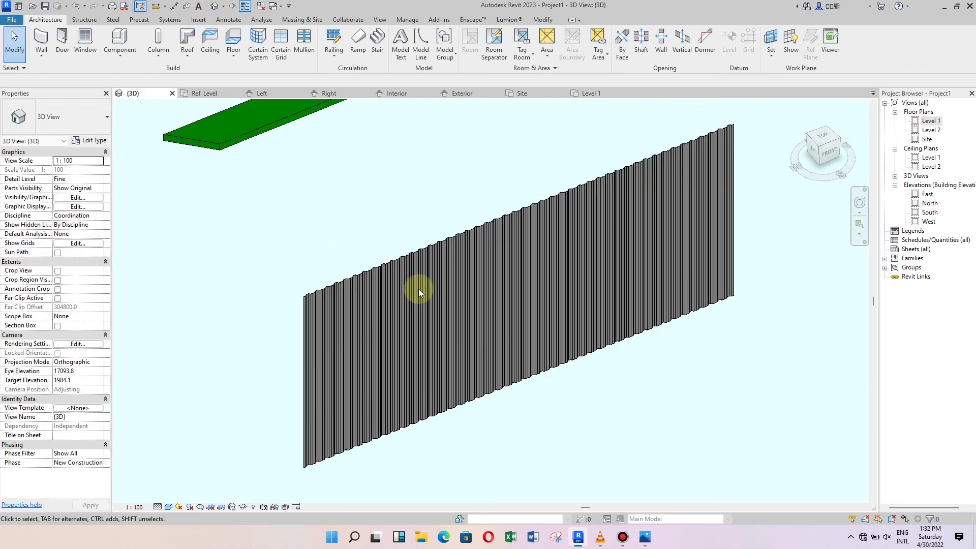
mouse_move(416, 285)
shift+middle_down()
mouse_move(457, 414)
mouse_move(499, 414)
mouse_move(616, 366)
mouse_move(318, 244)
mouse_move(413, 246)
shift+middle_up()
Change the Level 2 roof's type to Sloped Glazing
click(429, 254)
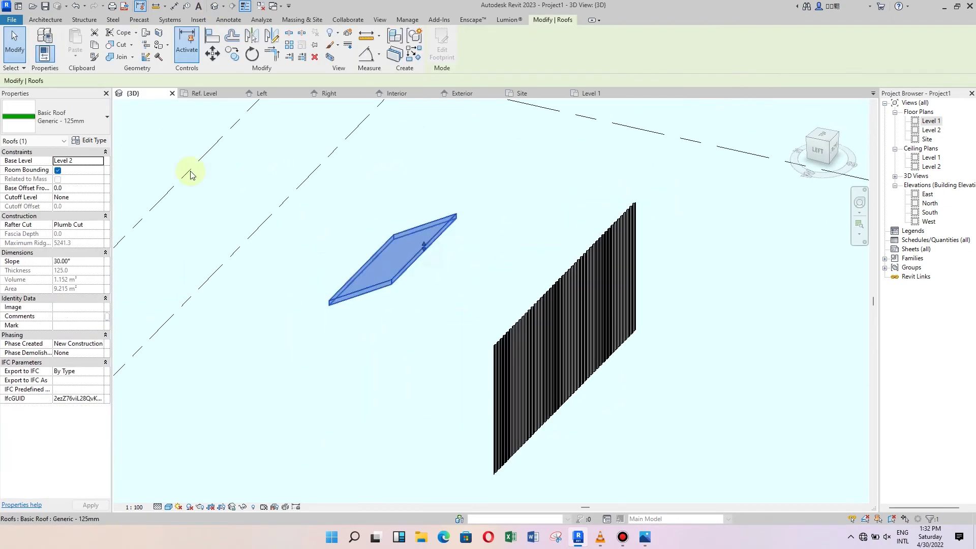
click(71, 117)
click(59, 317)
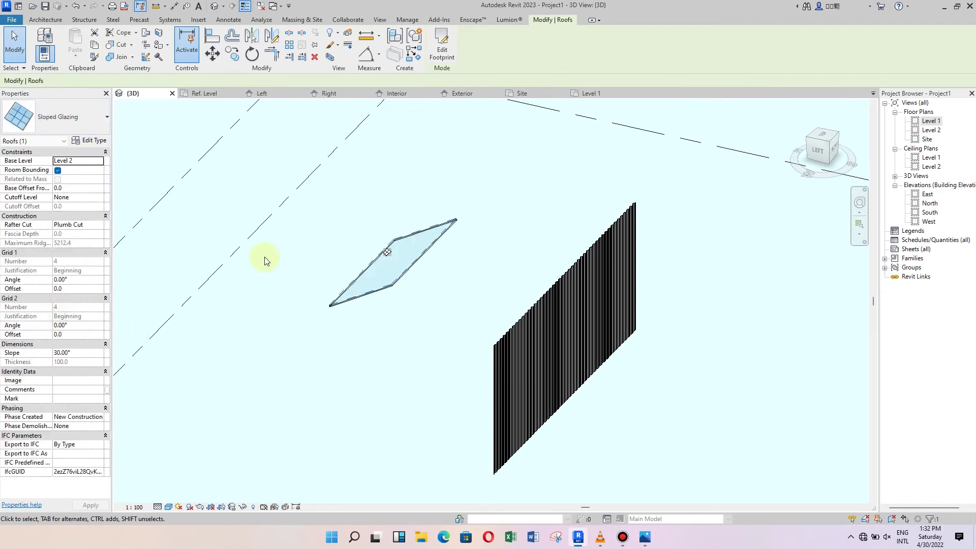
click(415, 336)
Give the glazed roof a 25° slope and bring up its type properties
scroll(372, 266, up, 3)
click(447, 259)
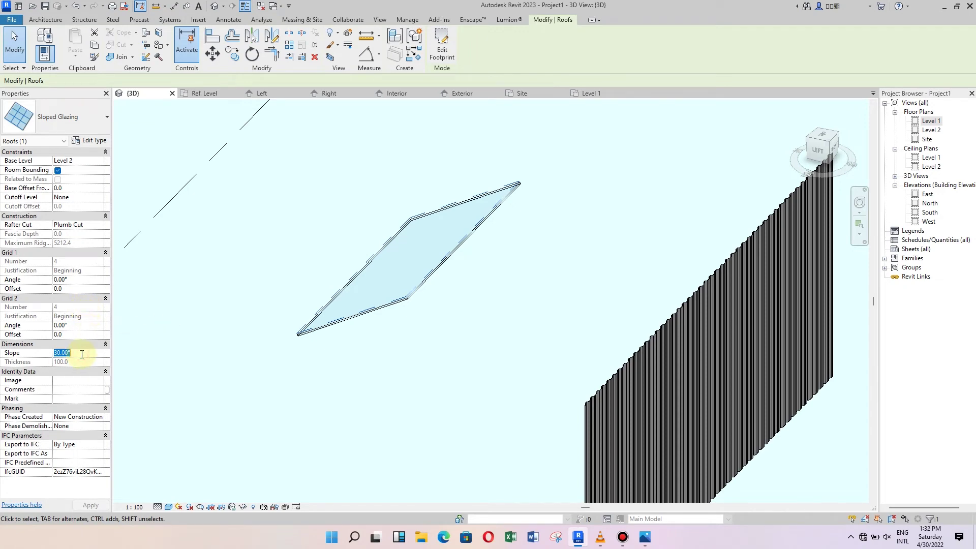
click(80, 354)
text(25)
click(462, 366)
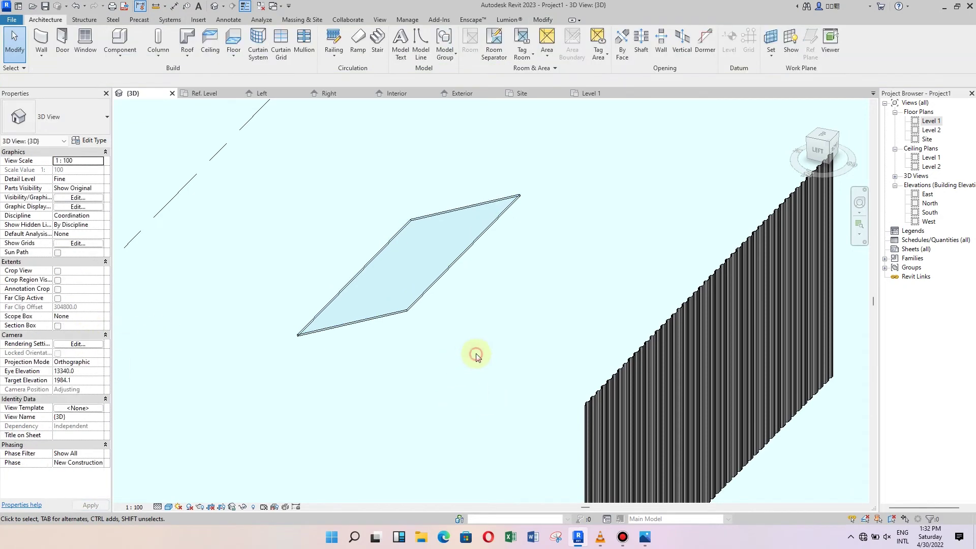
mouse_move(473, 351)
shift+middle_down()
mouse_move(436, 395)
mouse_move(443, 321)
mouse_move(446, 381)
mouse_move(435, 359)
shift+middle_up()
click(446, 320)
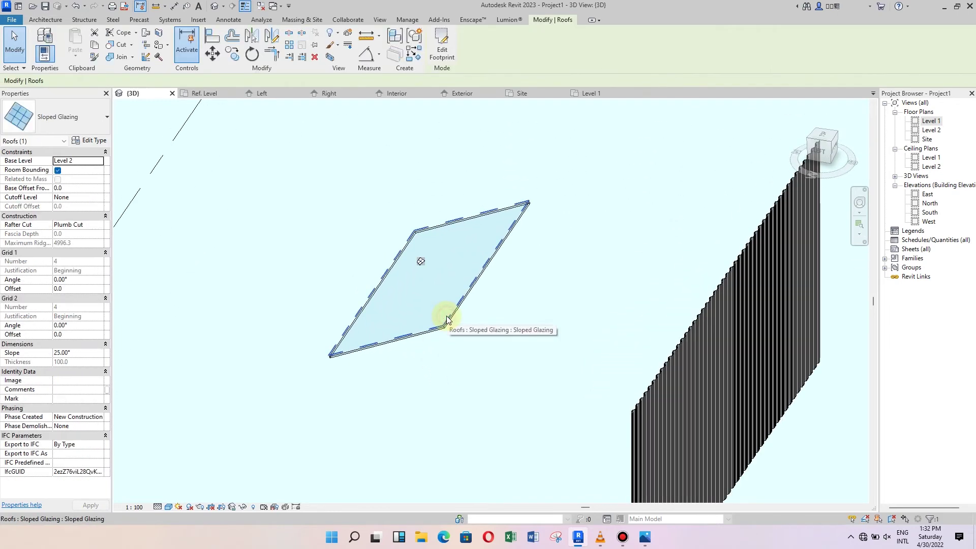
click(88, 141)
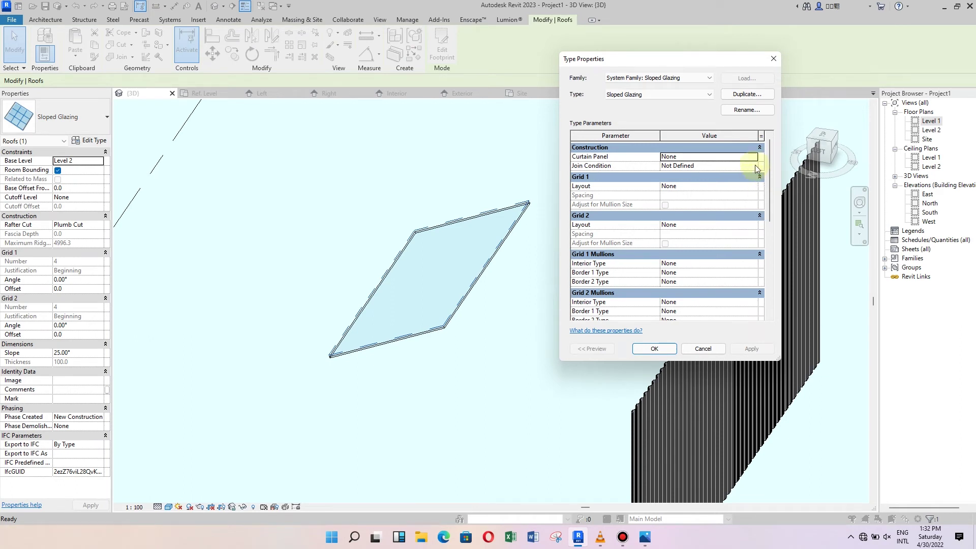
Try Family1 as the roof's curtain panel, then cancel the change
click(754, 166)
click(753, 167)
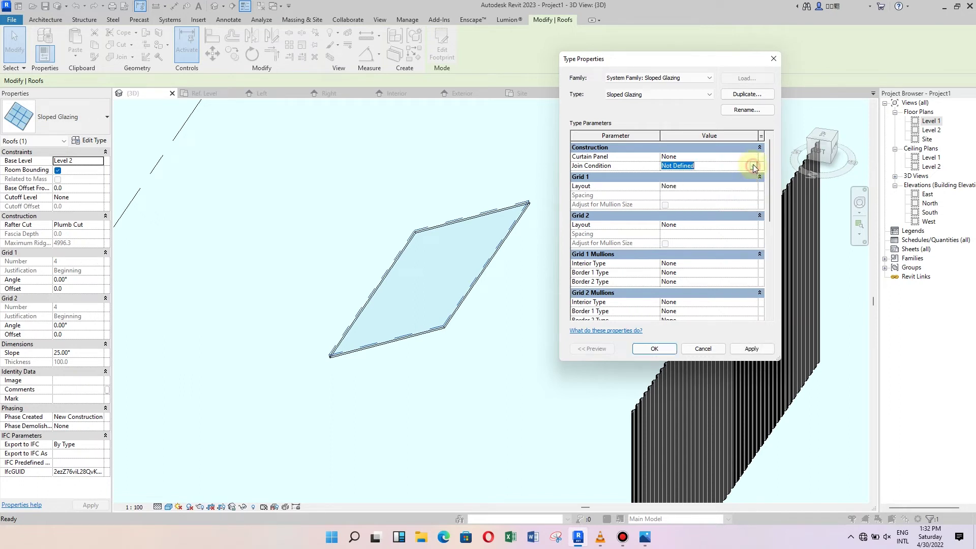
click(753, 157)
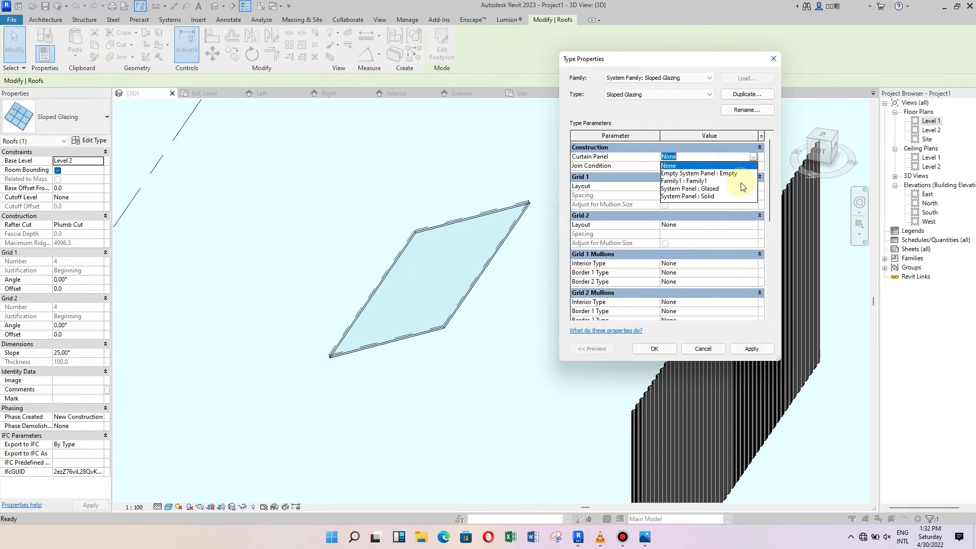
click(690, 181)
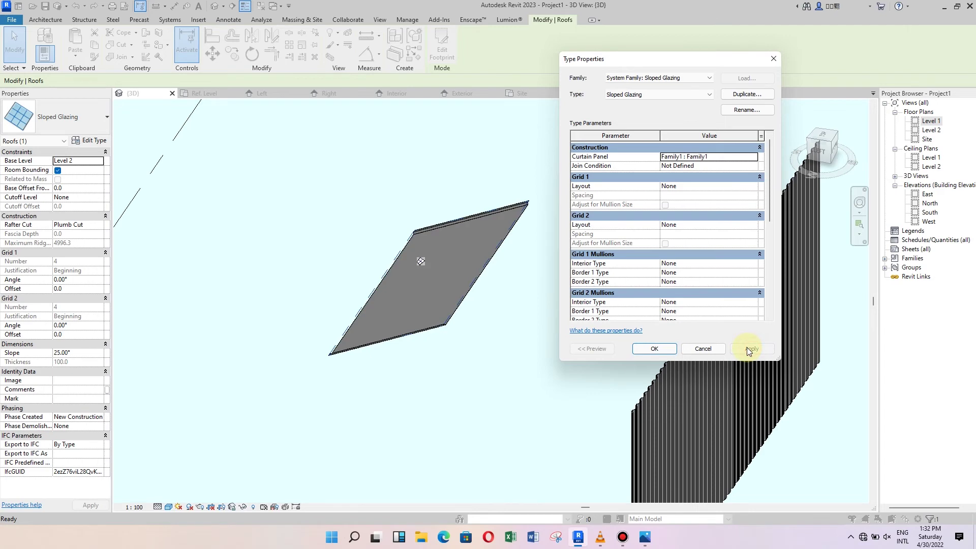
click(714, 351)
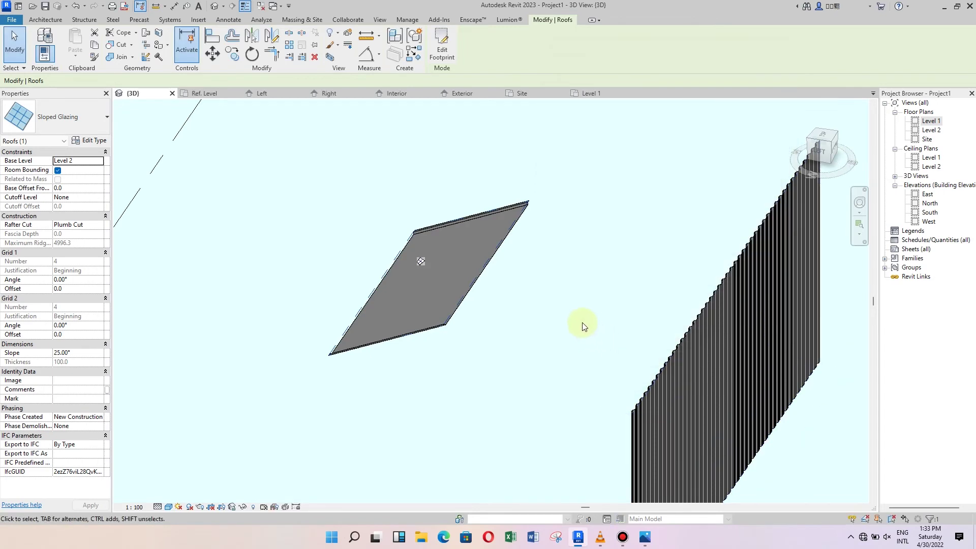
Preview Grid 2 at Fixed Distance 200.0 on the roof, then cancel it
click(581, 321)
click(476, 281)
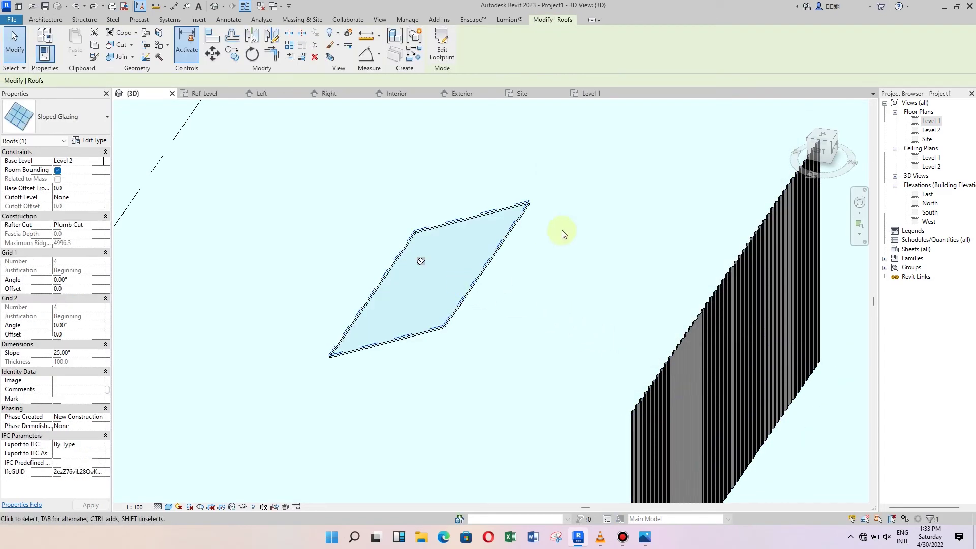
click(90, 141)
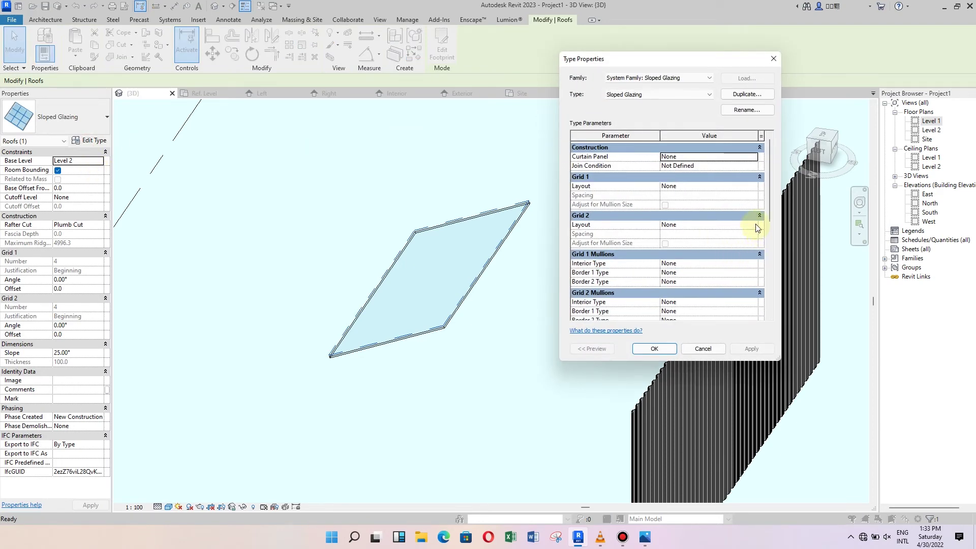
click(754, 189)
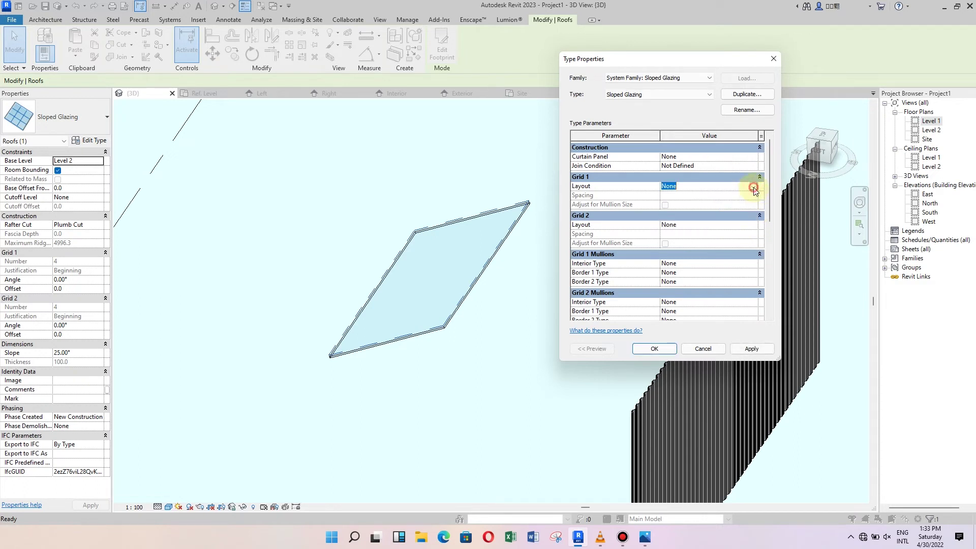
click(752, 226)
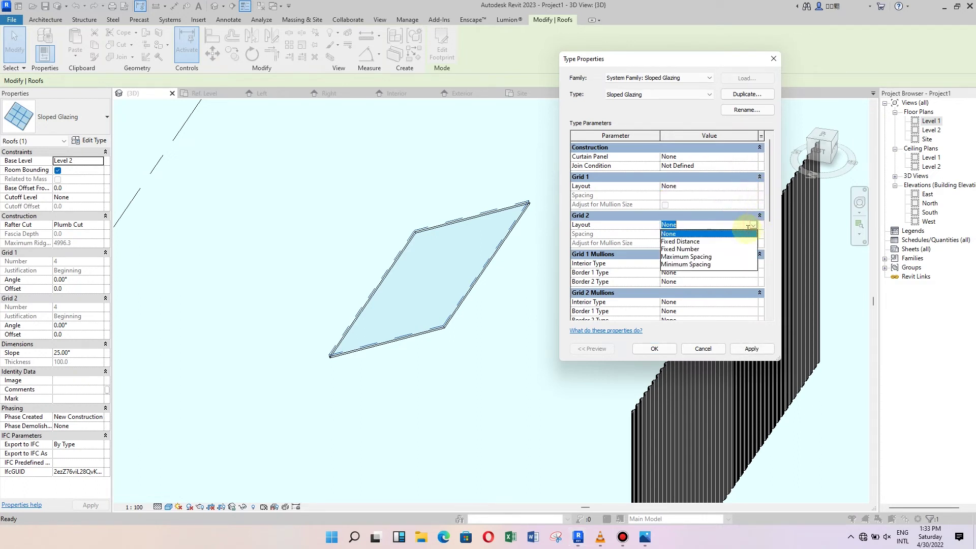
click(684, 242)
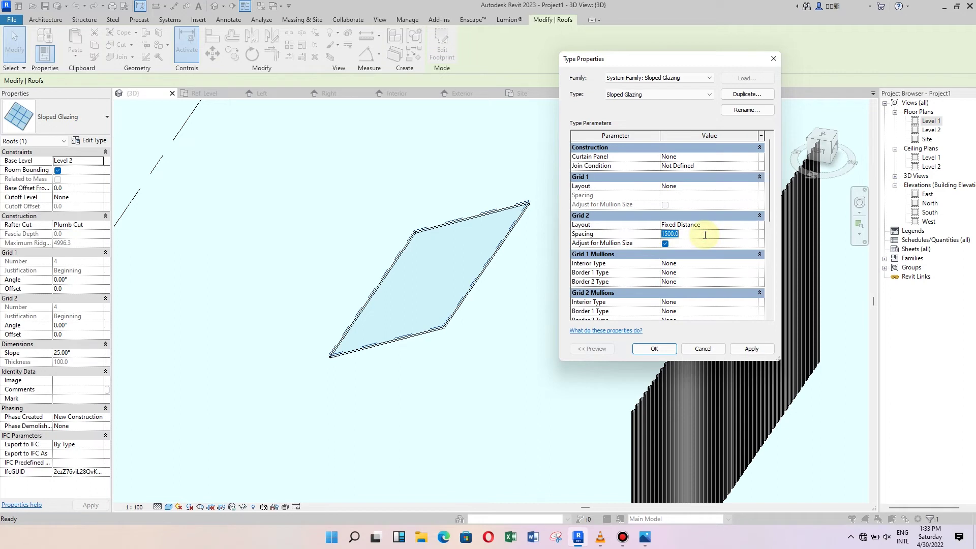
click(753, 348)
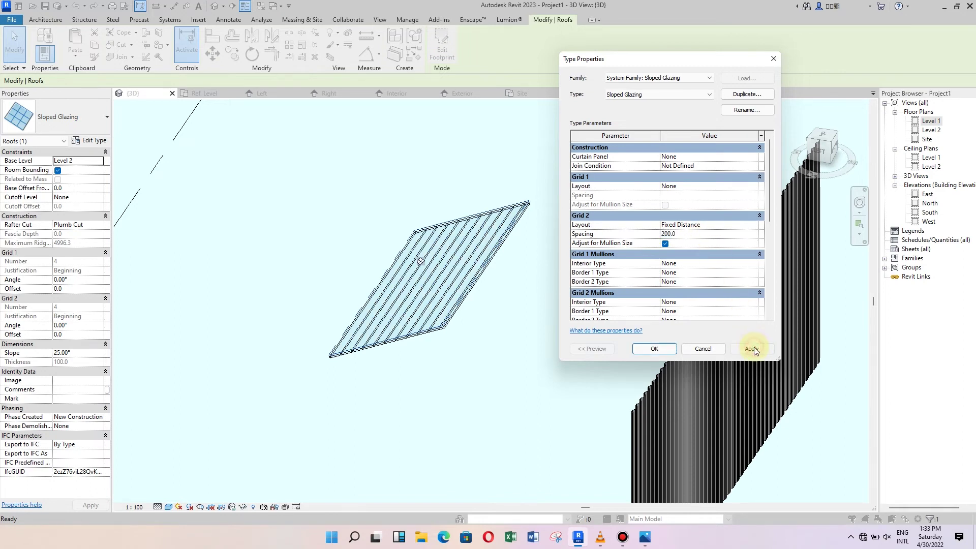
click(703, 348)
Set the glazed roof's Grid 1 layout to Fixed Distance 200.0 and confirm
click(592, 338)
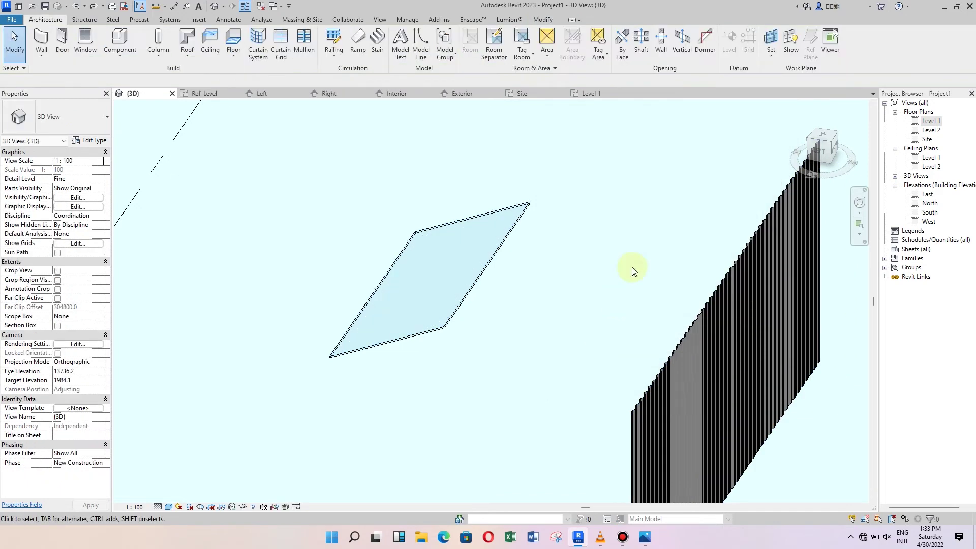
click(510, 242)
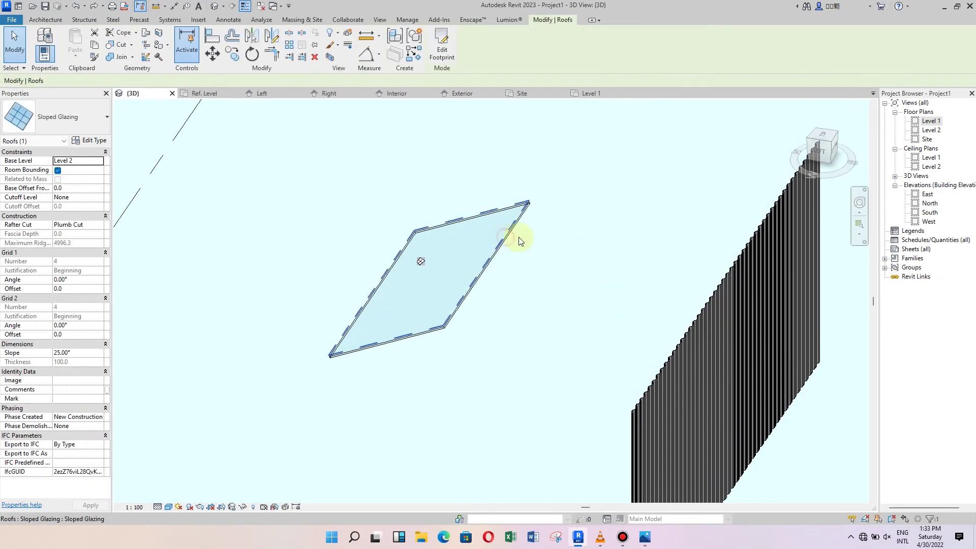
click(94, 143)
click(753, 186)
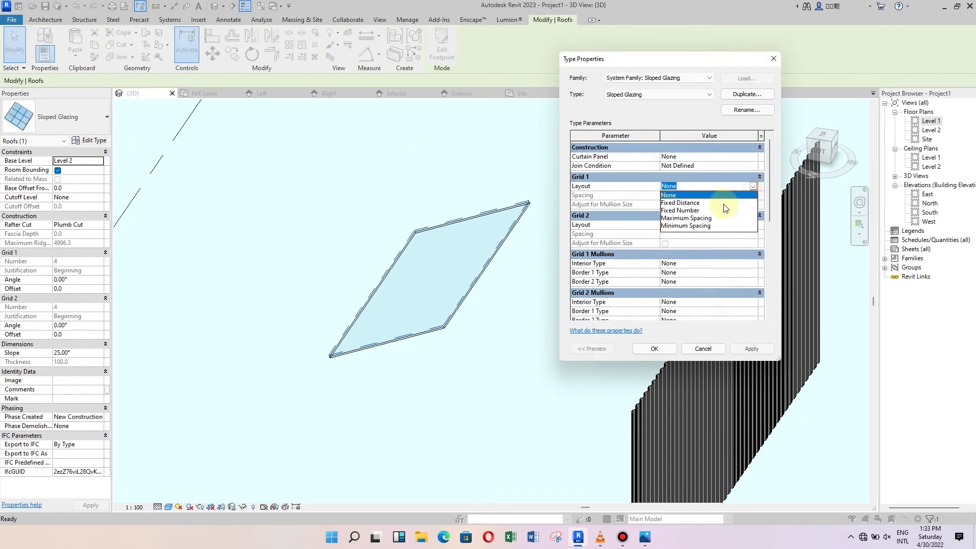
click(705, 198)
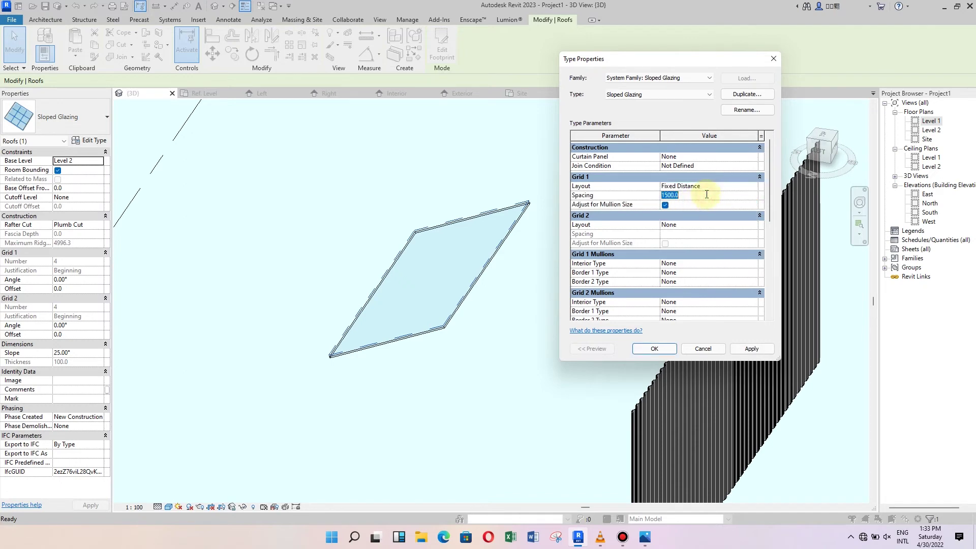
click(753, 349)
click(654, 348)
click(506, 348)
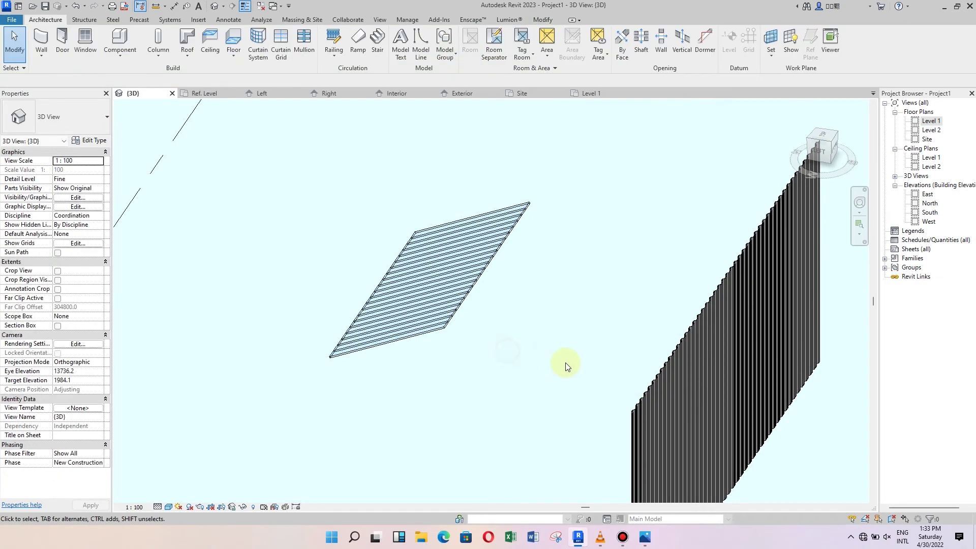
mouse_move(562, 361)
shift+middle_down()
mouse_move(533, 383)
mouse_move(562, 324)
mouse_move(649, 383)
mouse_move(508, 405)
mouse_move(391, 322)
shift+middle_up()
Assign Family1 : Family1 as the roof's curtain panel and confirm the type change
scroll(418, 290, up, 2)
scroll(417, 290, up, 1)
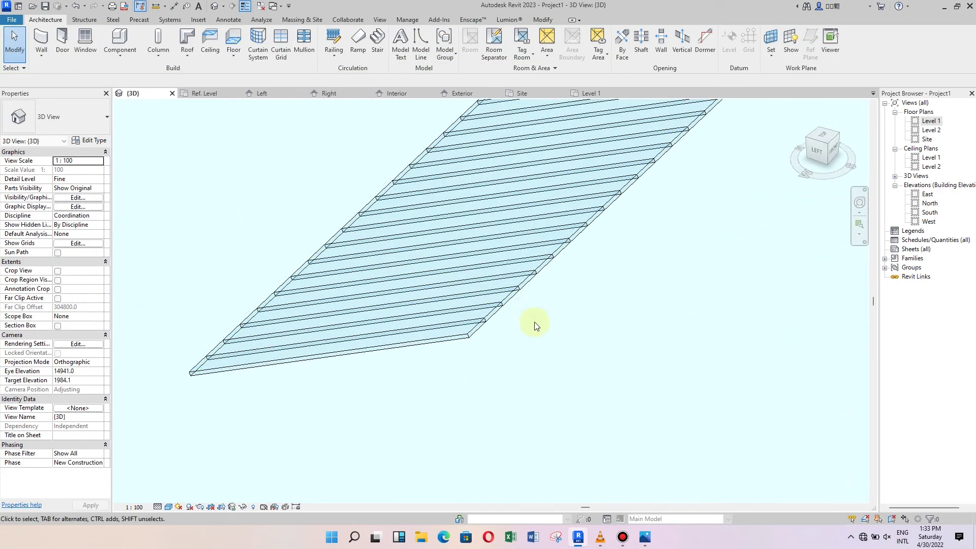
click(504, 314)
scroll(520, 350, down, 1)
scroll(610, 340, down, 1)
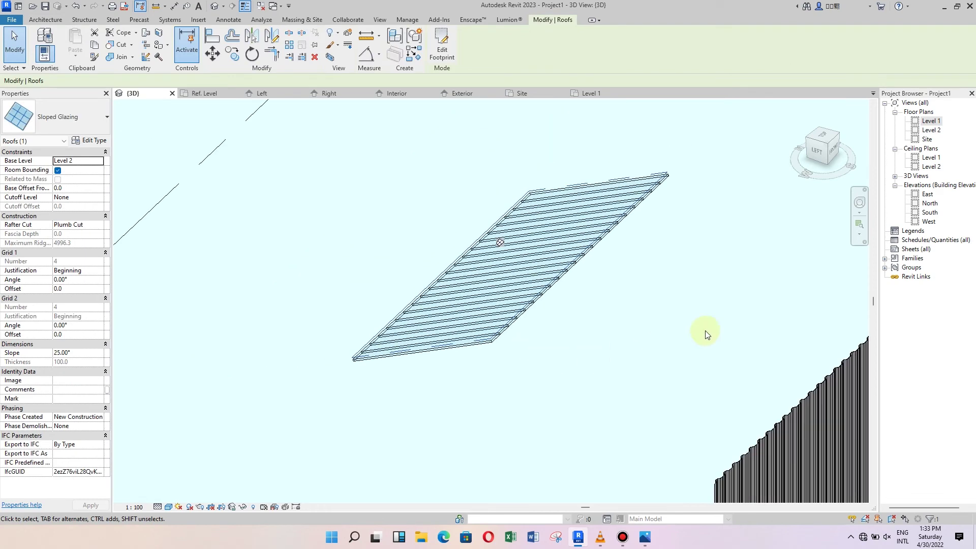
click(94, 141)
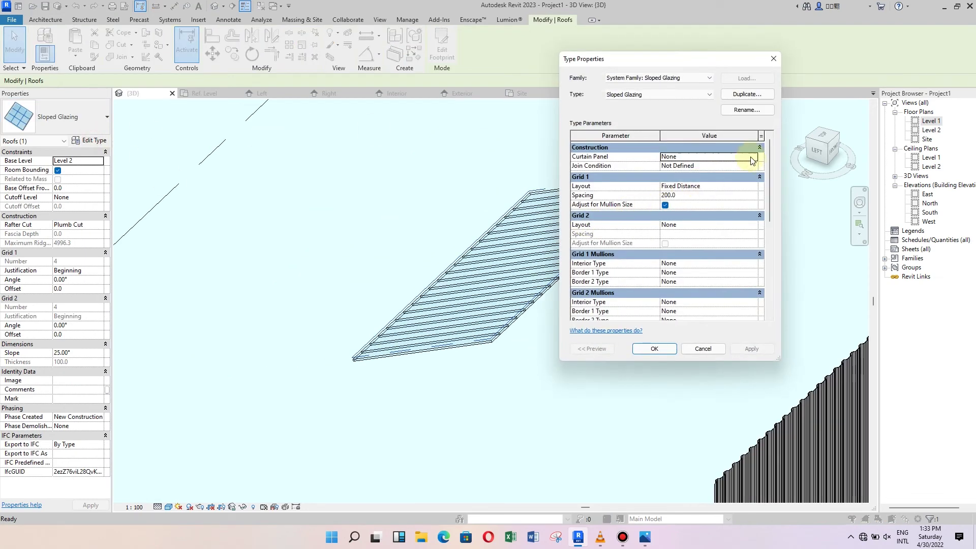
click(752, 159)
click(682, 182)
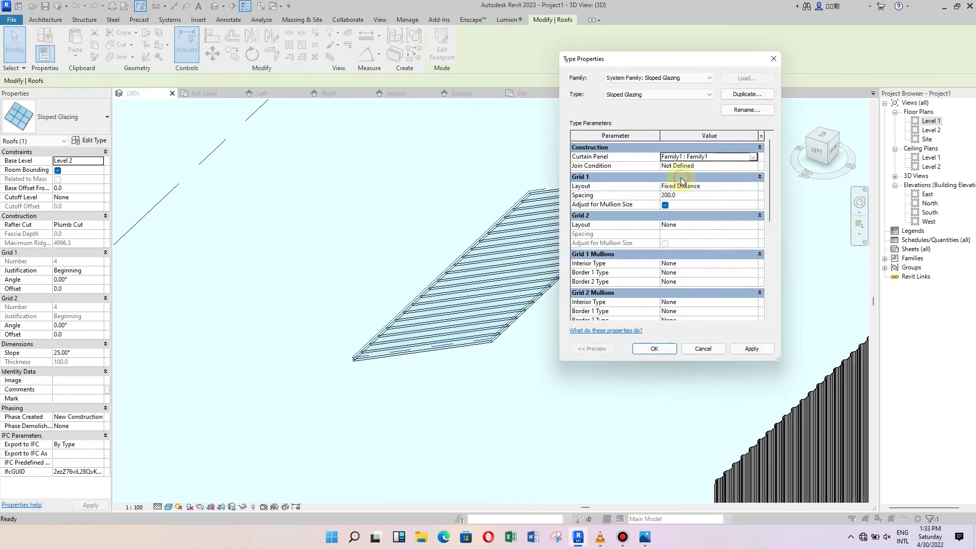
click(757, 349)
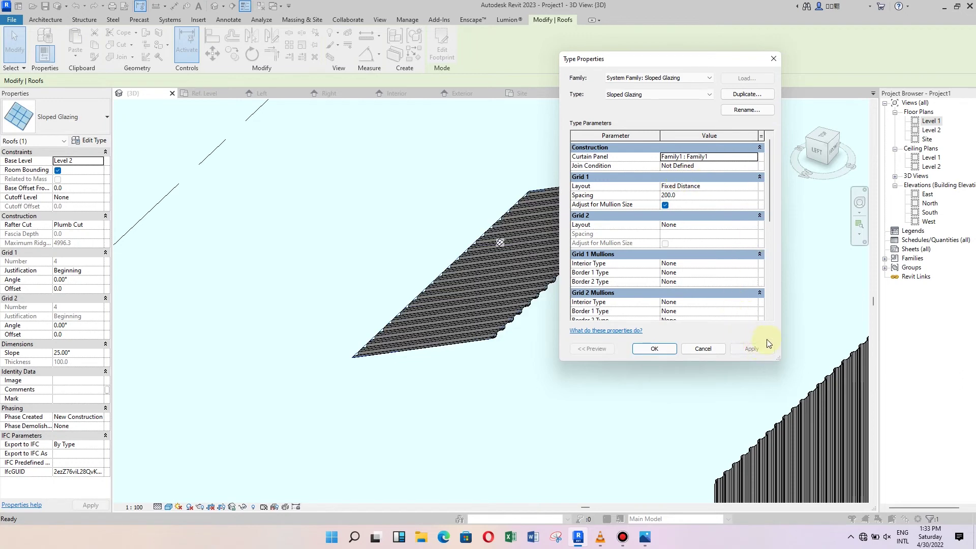
click(656, 348)
Orbit and zoom around the corrugated roof to inspect its ribs
mouse_move(553, 367)
shift+middle_down()
mouse_move(485, 349)
mouse_move(498, 430)
shift+middle_up()
scroll(514, 322, up, 3)
scroll(491, 376, up, 3)
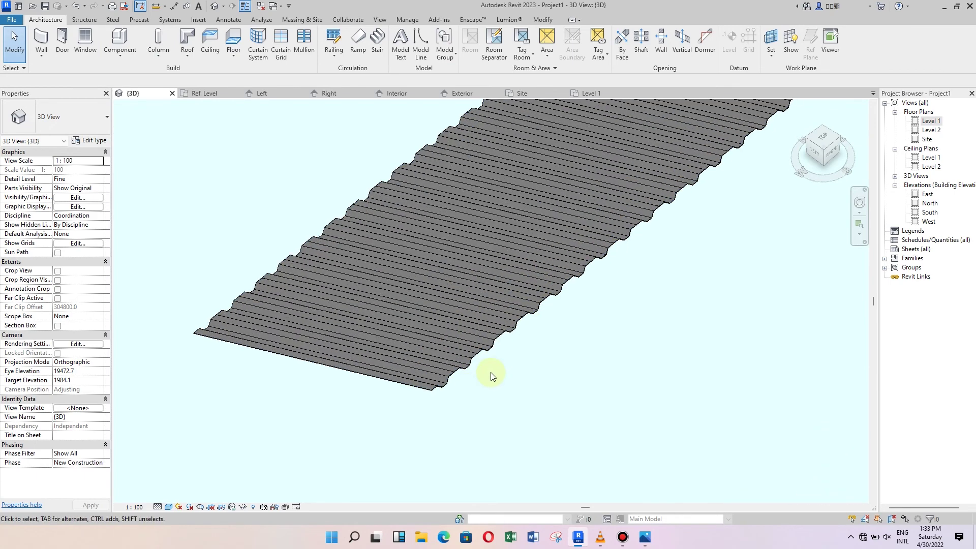
scroll(491, 376, up, 2)
scroll(497, 371, up, 1)
scroll(457, 386, down, 3)
scroll(412, 387, down, 3)
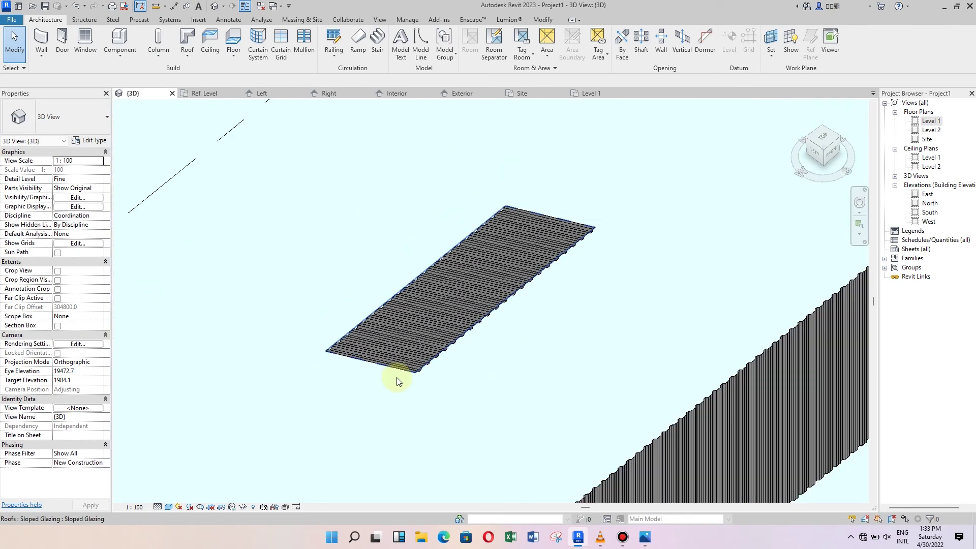
mouse_move(396, 382)
shift+middle_down()
mouse_move(438, 381)
mouse_move(455, 399)
mouse_move(523, 389)
mouse_move(564, 351)
mouse_move(590, 270)
mouse_move(573, 396)
shift+middle_up()
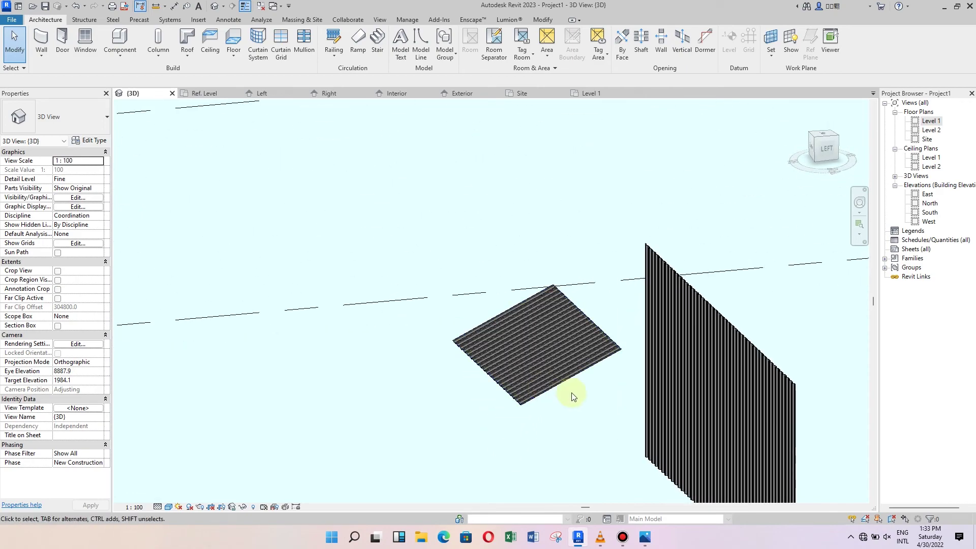
scroll(548, 422, up, 2)
scroll(529, 391, up, 2)
scroll(388, 451, up, 2)
scroll(365, 441, up, 1)
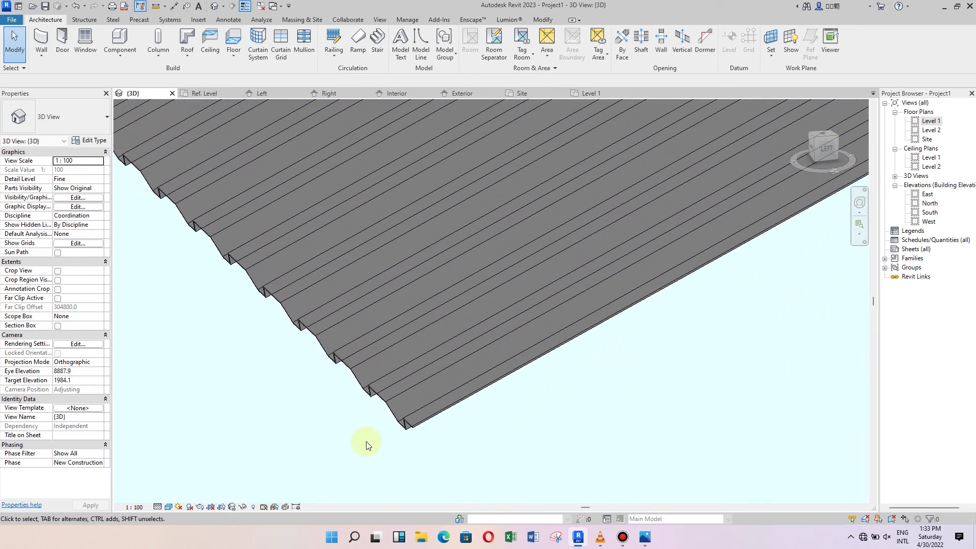
mouse_move(366, 441)
middle_down()
mouse_move(522, 403)
mouse_move(468, 407)
mouse_move(496, 396)
mouse_move(436, 391)
mouse_move(549, 390)
mouse_move(478, 422)
middle_up()
scroll(436, 389, down, 4)
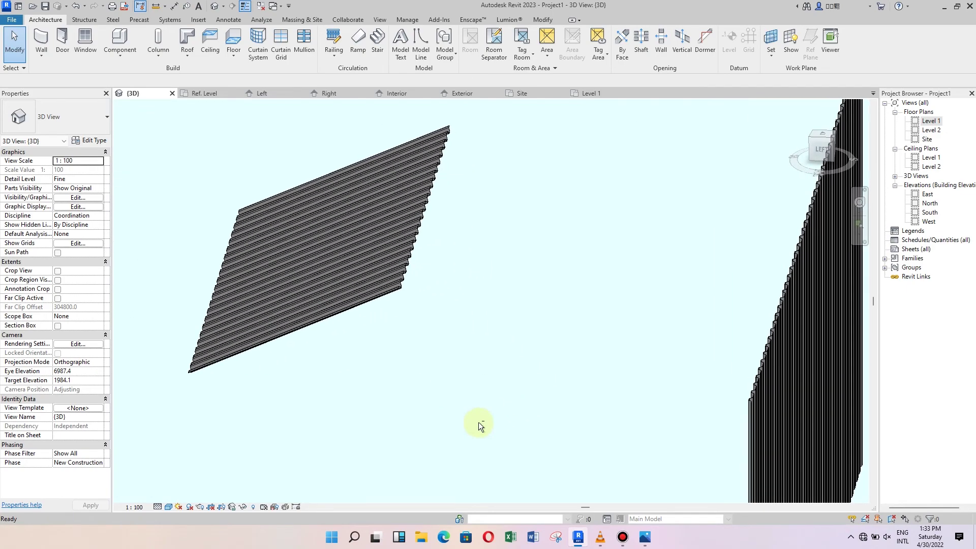
Close inactive views, then orbit to view the roof and corrugated curtain wall together
click(261, 7)
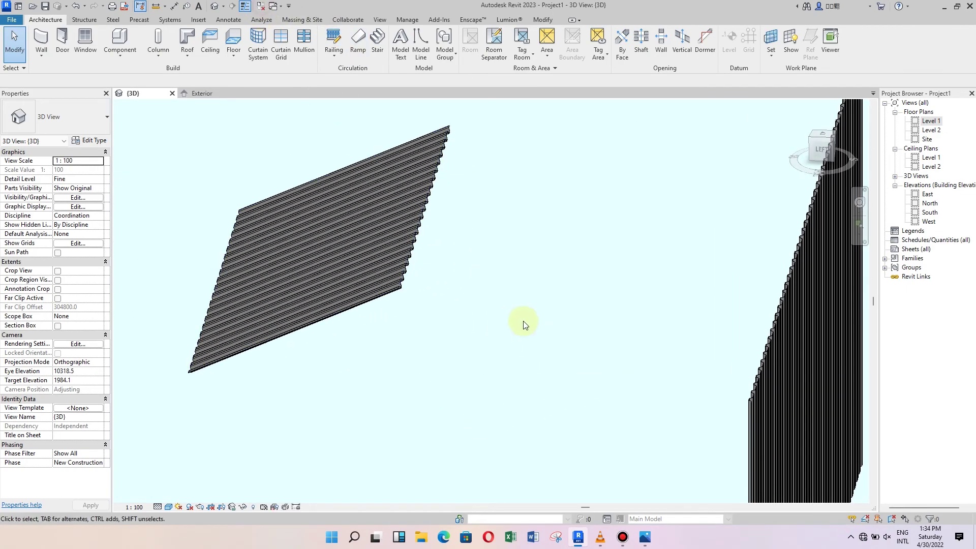
mouse_move(523, 323)
shift+middle_down()
mouse_move(532, 322)
mouse_move(508, 342)
mouse_move(583, 341)
shift+middle_up()
scroll(425, 272, up, 3)
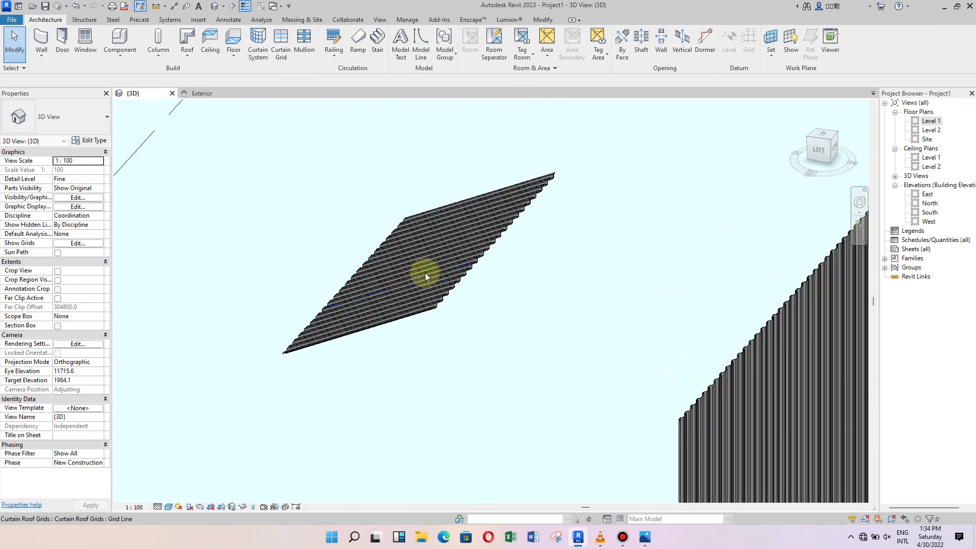
scroll(452, 282, up, 3)
scroll(544, 378, down, 2)
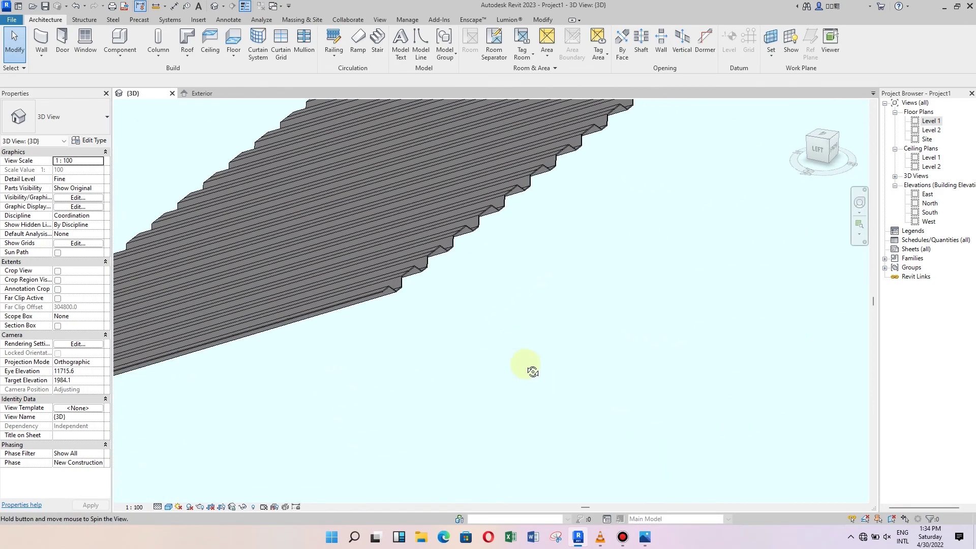
scroll(446, 375, down, 2)
mouse_move(446, 374)
shift+middle_down()
mouse_move(444, 344)
mouse_move(462, 303)
mouse_move(599, 375)
shift+middle_up()
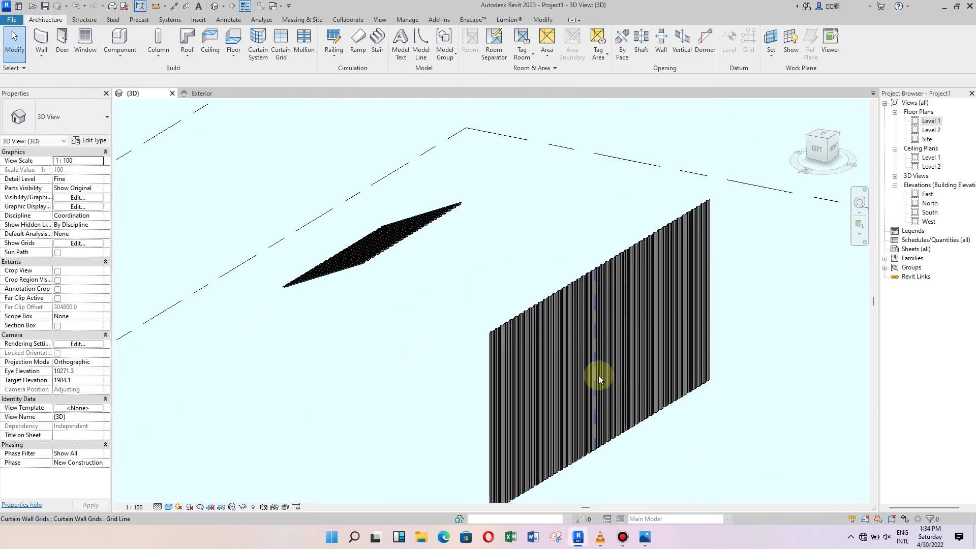
scroll(462, 328, up, 3)
scroll(450, 322, up, 2)
mouse_move(450, 322)
shift+middle_down()
mouse_move(276, 215)
mouse_move(556, 357)
shift+middle_up()
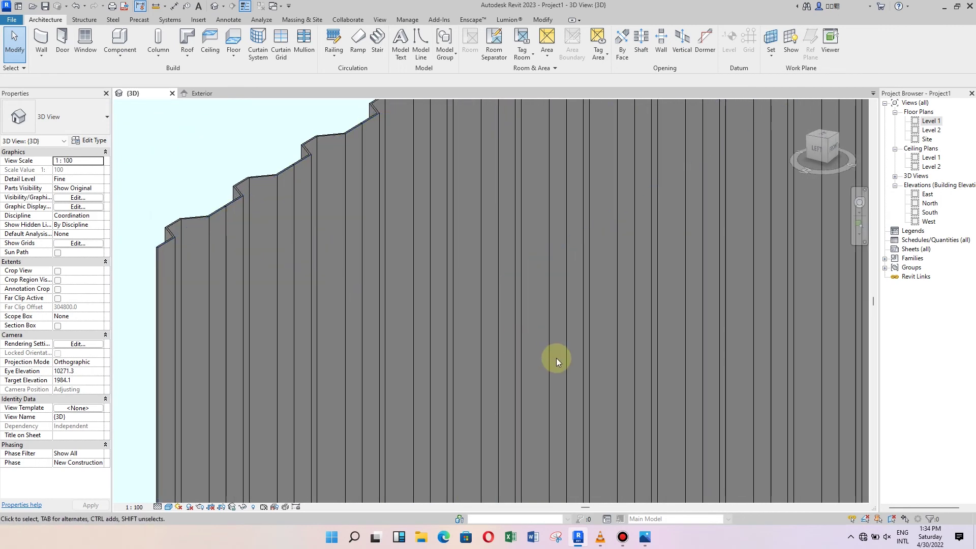
scroll(609, 371, down, 2)
scroll(584, 368, down, 2)
scroll(464, 298, down, 2)
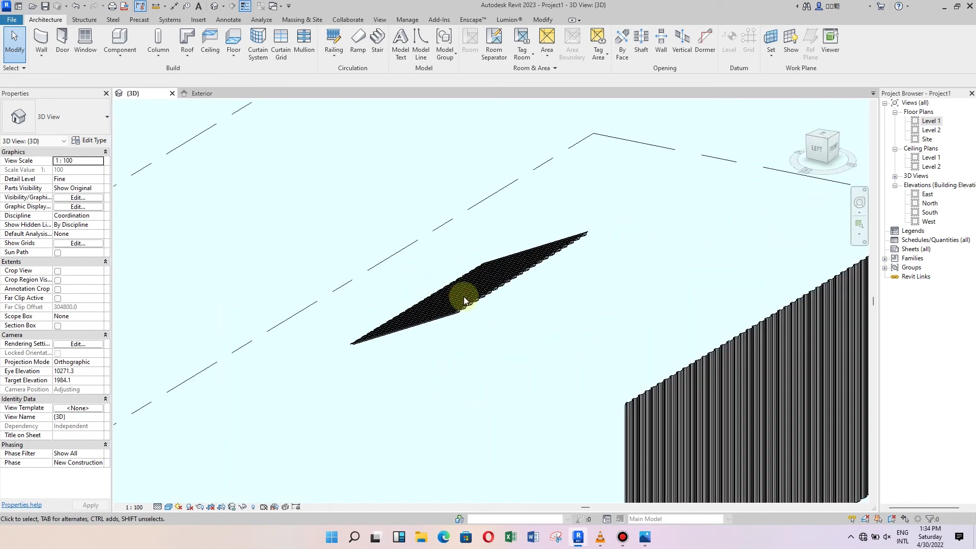
scroll(374, 283, down, 2)
scroll(426, 285, up, 3)
scroll(454, 320, up, 3)
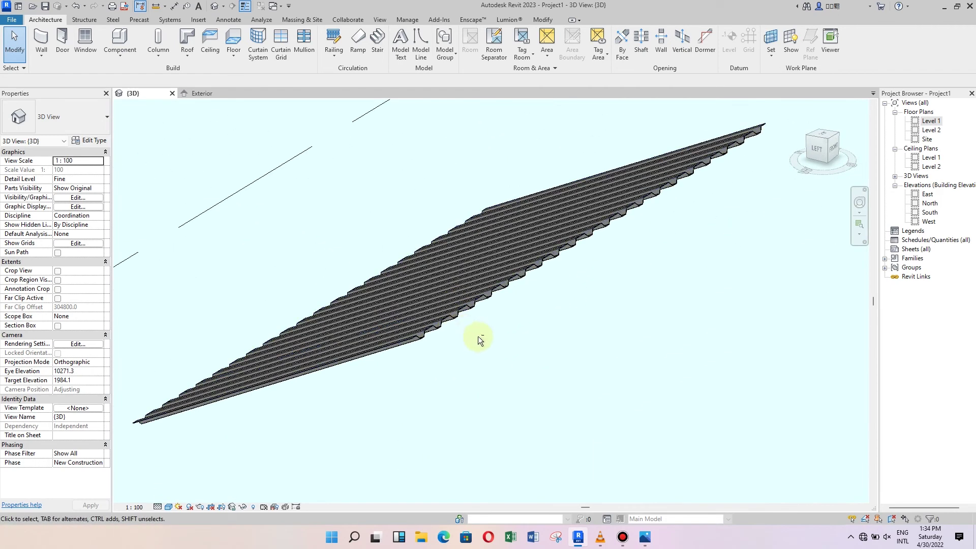
mouse_move(479, 338)
shift+middle_down()
mouse_move(490, 344)
mouse_move(398, 359)
mouse_move(653, 398)
mouse_move(644, 381)
mouse_move(616, 392)
mouse_move(510, 388)
mouse_move(452, 361)
shift+middle_up()
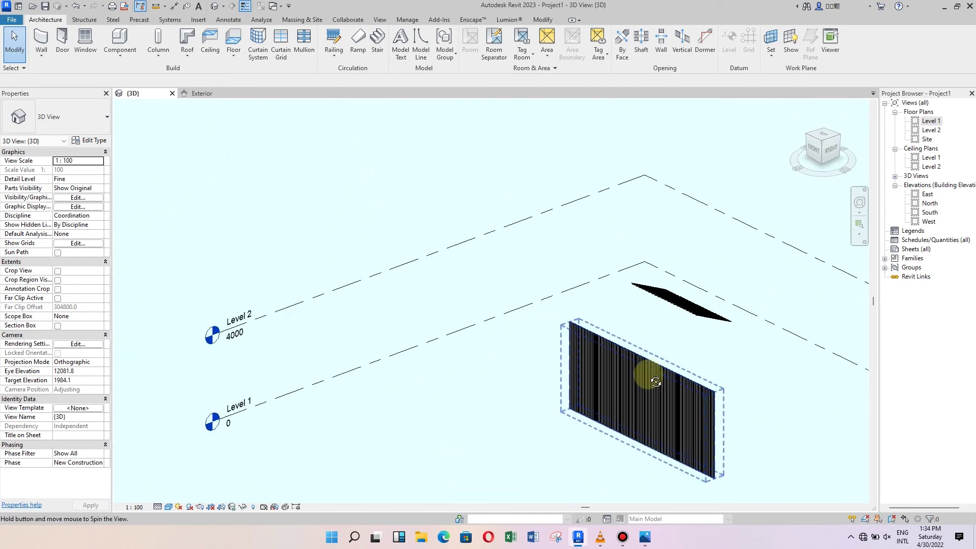
mouse_move(649, 374)
shift+middle_down()
mouse_move(702, 311)
mouse_move(661, 338)
shift+middle_up()
scroll(706, 318, up, 2)
scroll(696, 322, up, 2)
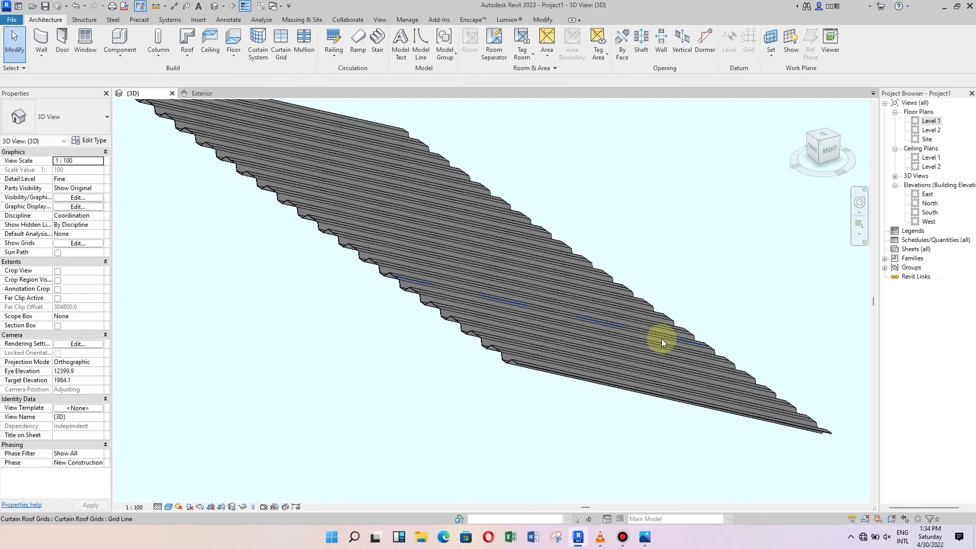
scroll(591, 365, up, 2)
scroll(511, 414, down, 1)
Show the Family1 panel in its Default 3D View, Shaded at Fine detail
scroll(511, 413, down, 1)
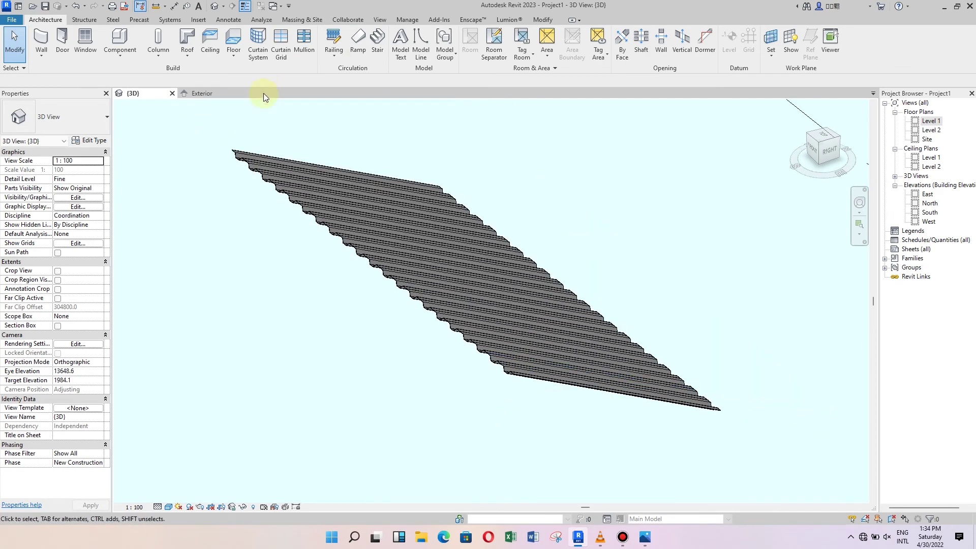
click(204, 96)
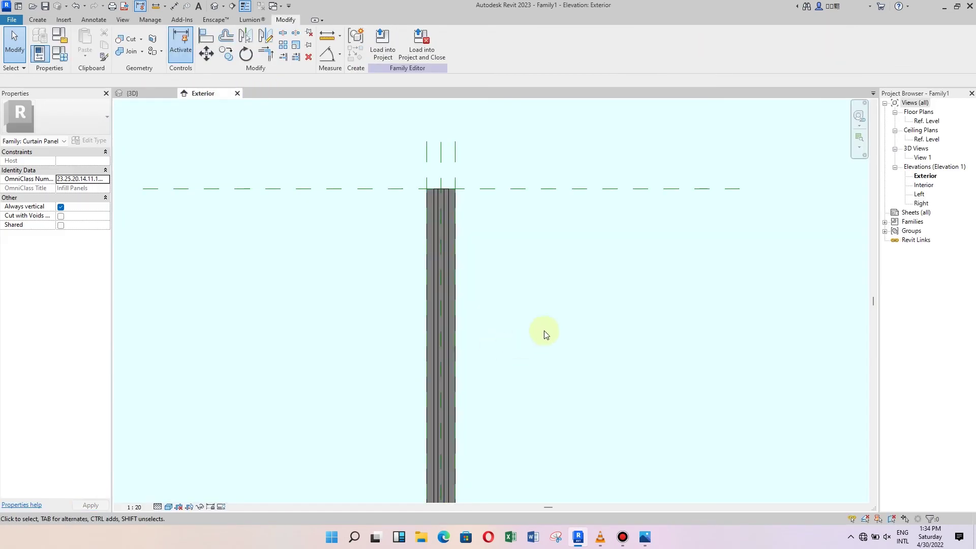
click(215, 6)
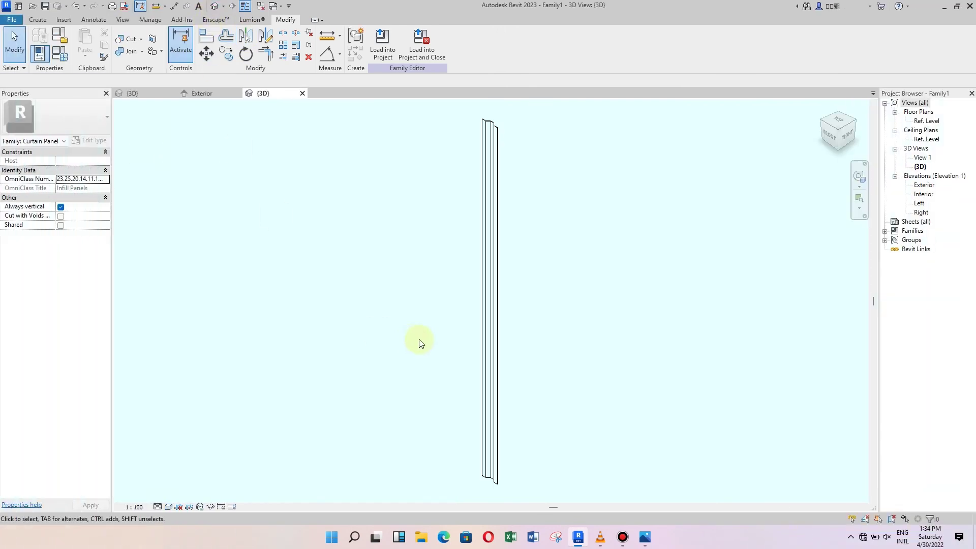
shift+middle_drag(554, 375, 344, 456)
click(158, 507)
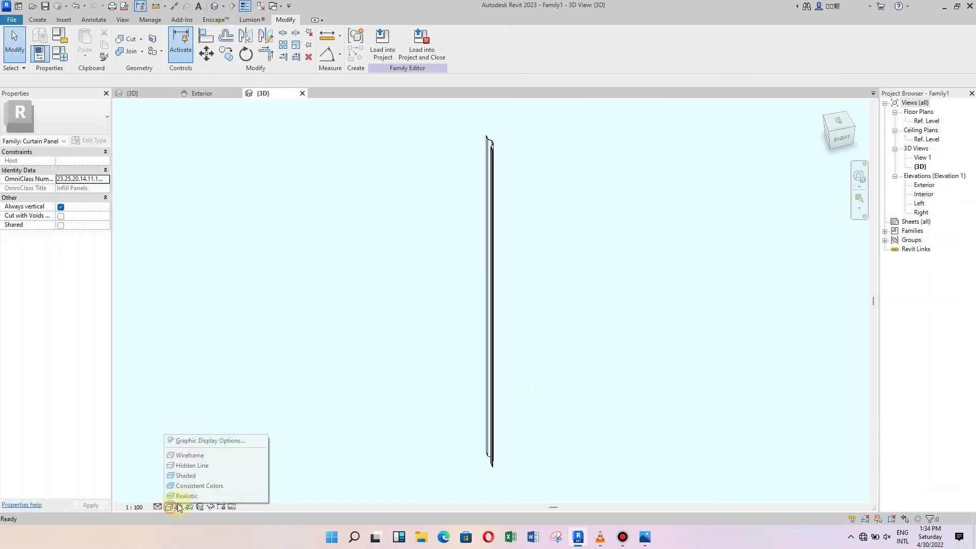
click(180, 485)
click(169, 506)
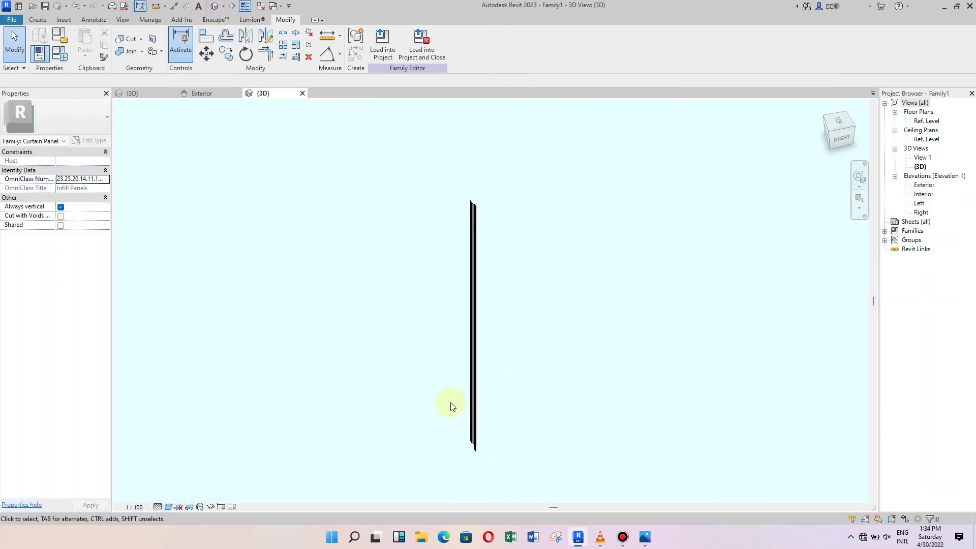
mouse_move(449, 405)
shift+middle_down()
mouse_move(522, 438)
mouse_move(780, 444)
mouse_move(593, 420)
shift+middle_up()
scroll(472, 263, up, 3)
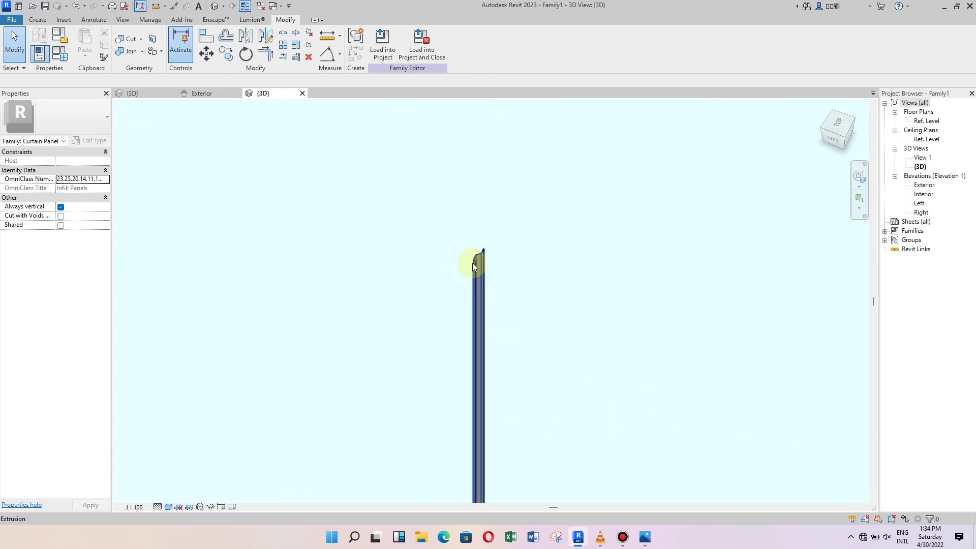
scroll(480, 261, up, 2)
scroll(481, 260, up, 2)
Duplicate the extrusion's Analytical Panels material as a new material named sheet
click(501, 196)
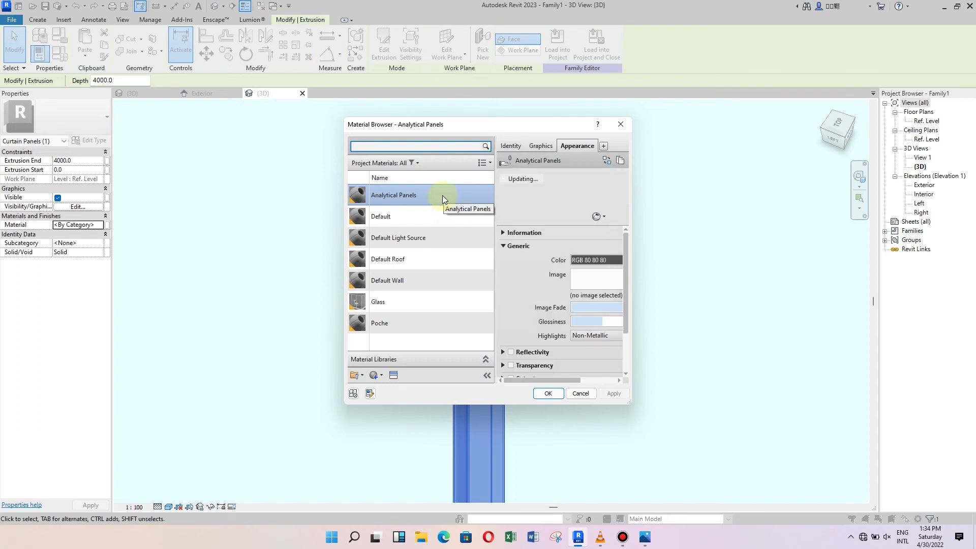
right_click(416, 194)
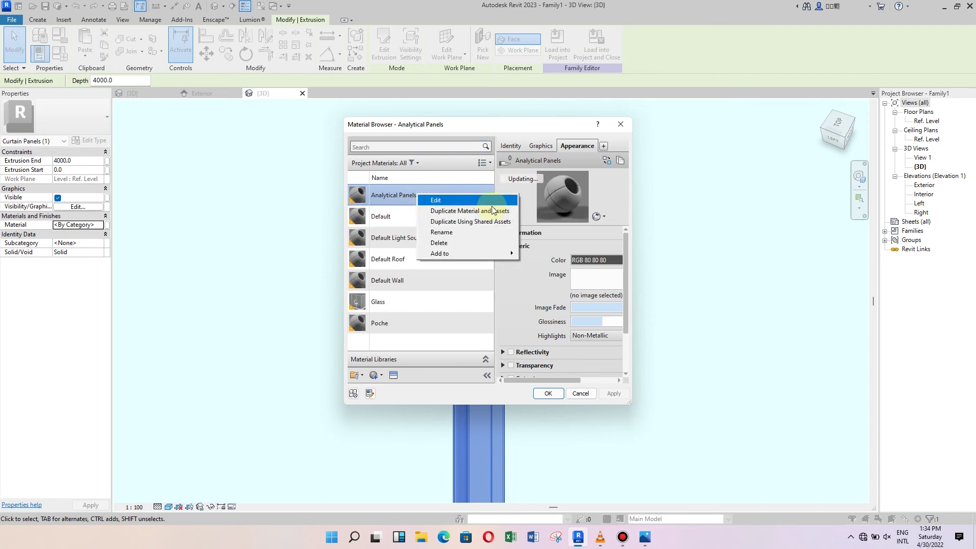
click(460, 214)
text(s)
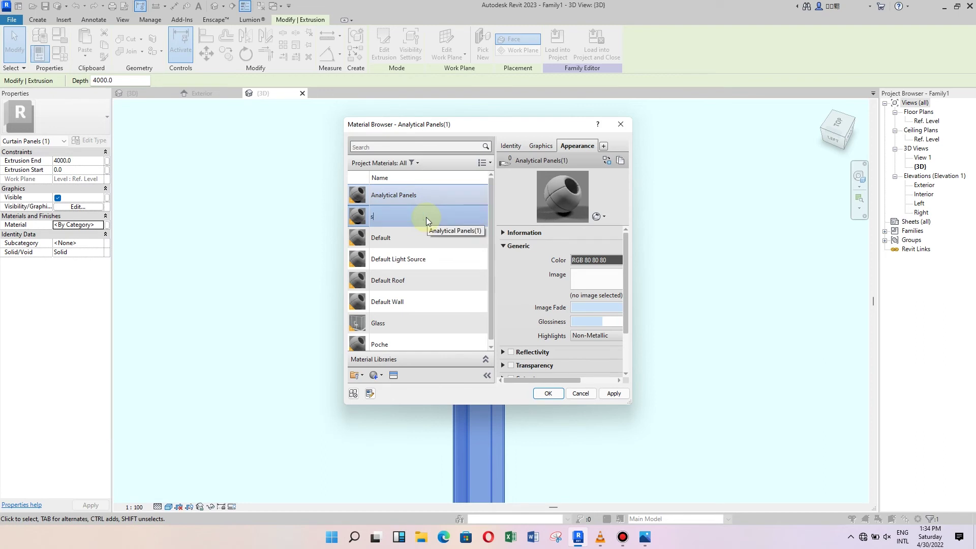
text(heet)
Replace the sheet material's appearance with ABS (White) and apply it
click(392, 375)
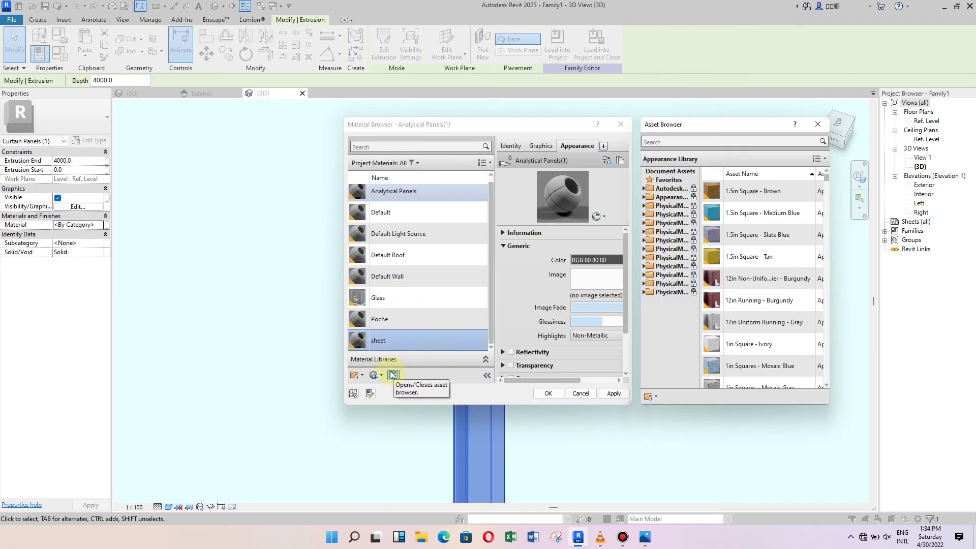
mouse_move(766, 278)
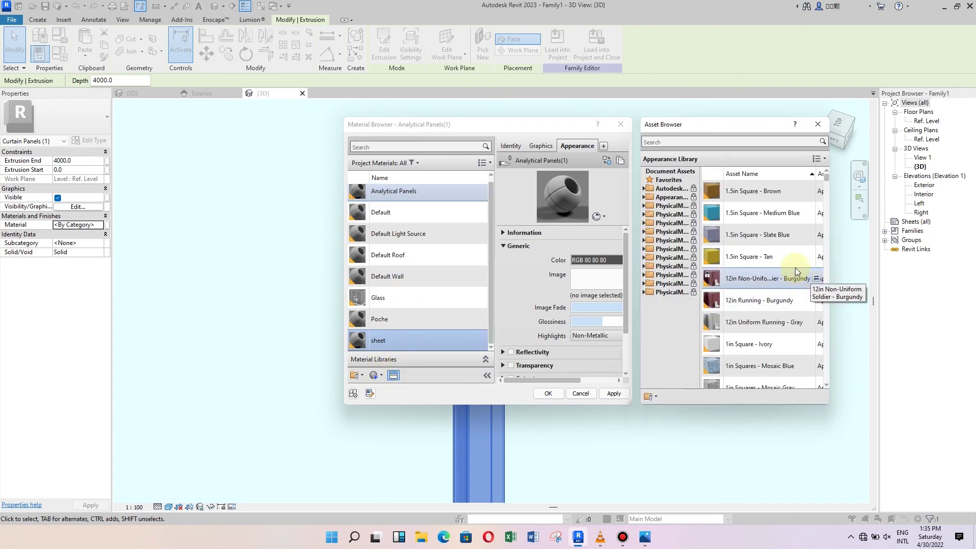
scroll(796, 271, down, 3)
scroll(797, 270, down, 3)
scroll(797, 268, down, 3)
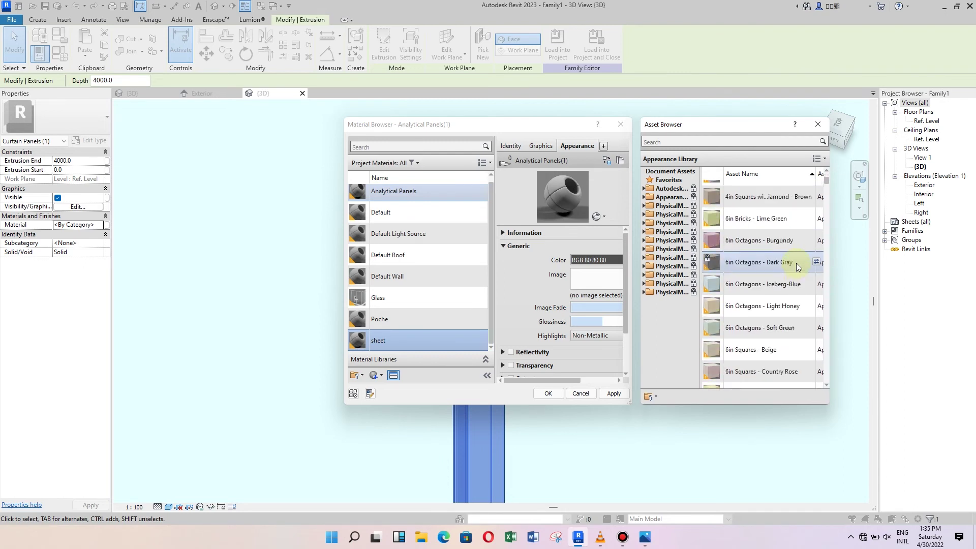
scroll(797, 266, down, 3)
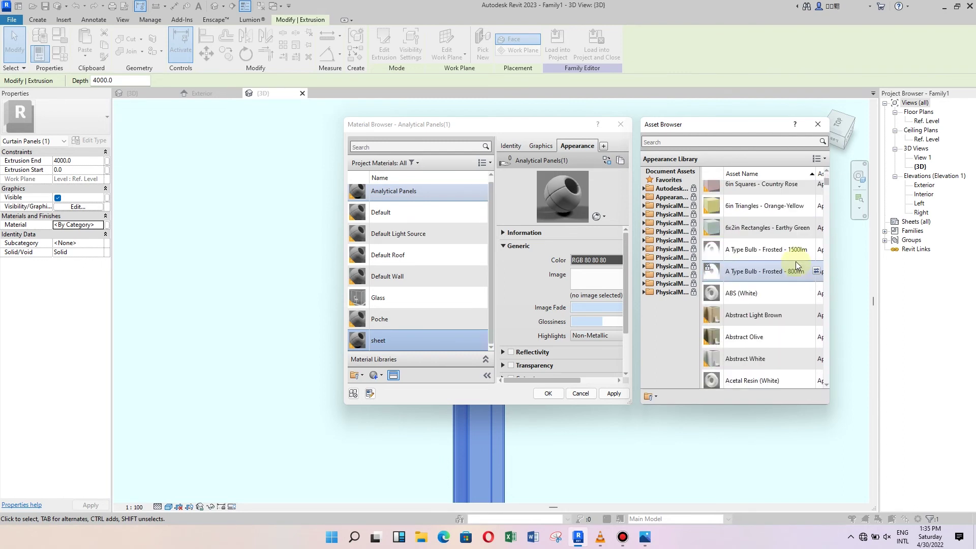
scroll(795, 261, down, 1)
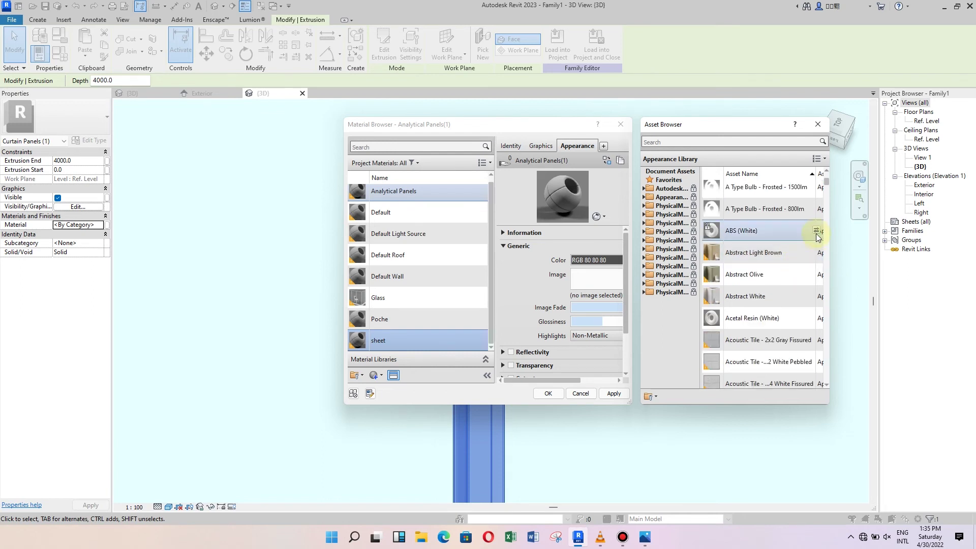
click(816, 231)
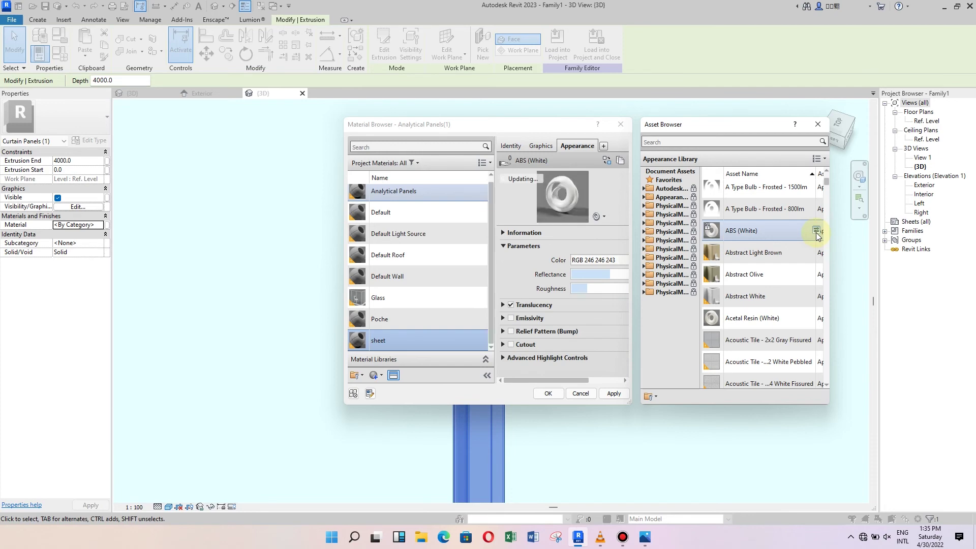
click(615, 395)
click(551, 395)
Change the panel's visual style, orbit it, and load Family1 back into the project
click(655, 310)
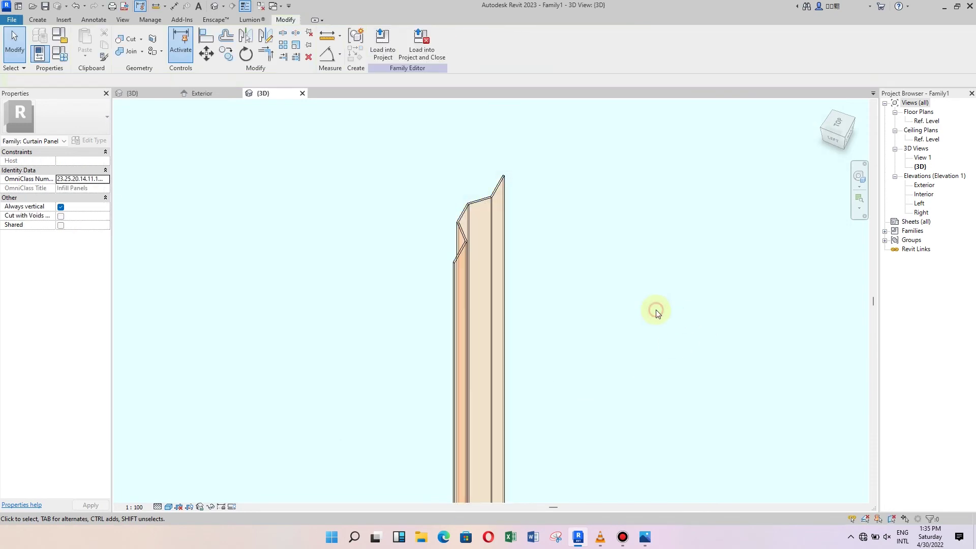
mouse_move(574, 277)
shift+middle_down()
mouse_move(608, 365)
mouse_move(550, 326)
mouse_move(451, 318)
mouse_move(632, 335)
mouse_move(572, 347)
shift+middle_up()
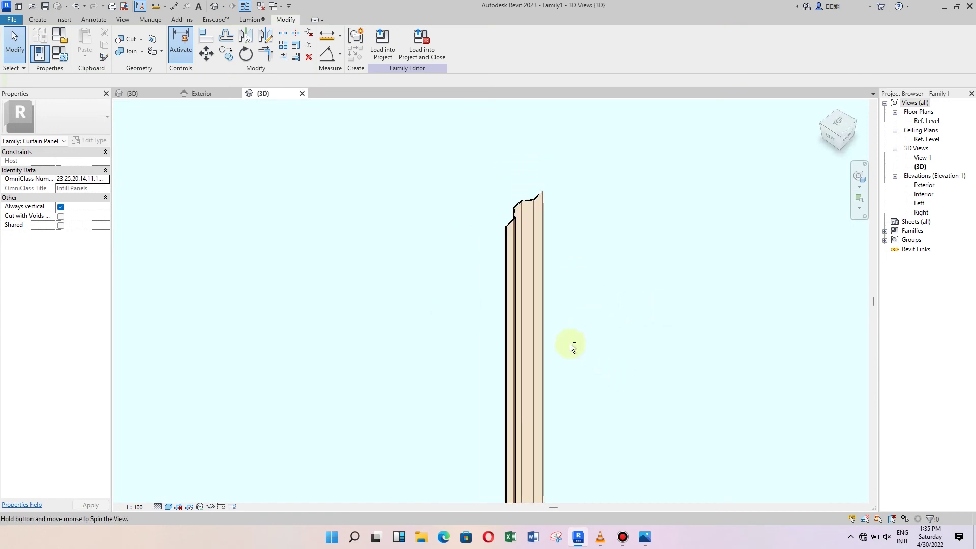
click(170, 506)
click(188, 493)
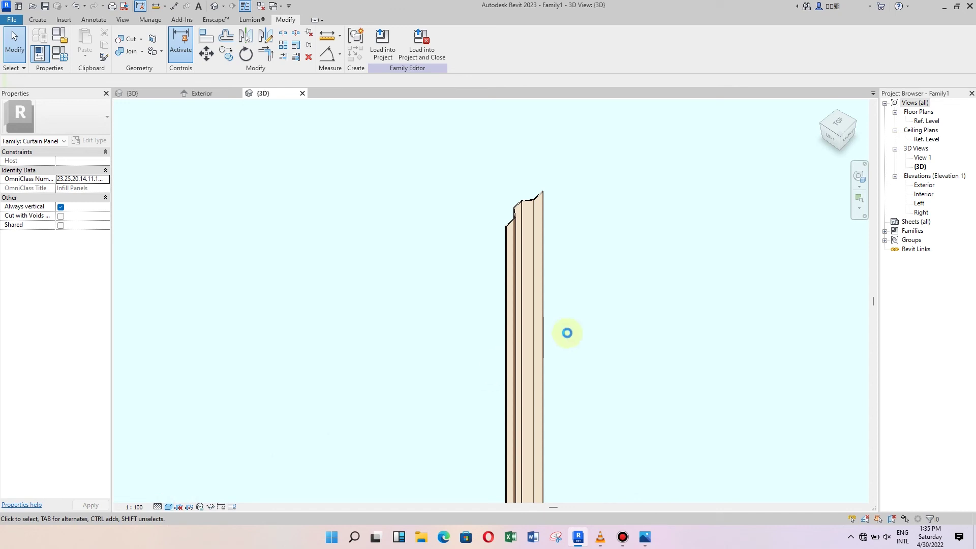
mouse_move(565, 316)
shift+middle_down()
mouse_move(599, 355)
mouse_move(752, 339)
mouse_move(649, 370)
mouse_move(420, 318)
mouse_move(320, 281)
mouse_move(303, 361)
mouse_move(420, 396)
mouse_move(525, 353)
shift+middle_up()
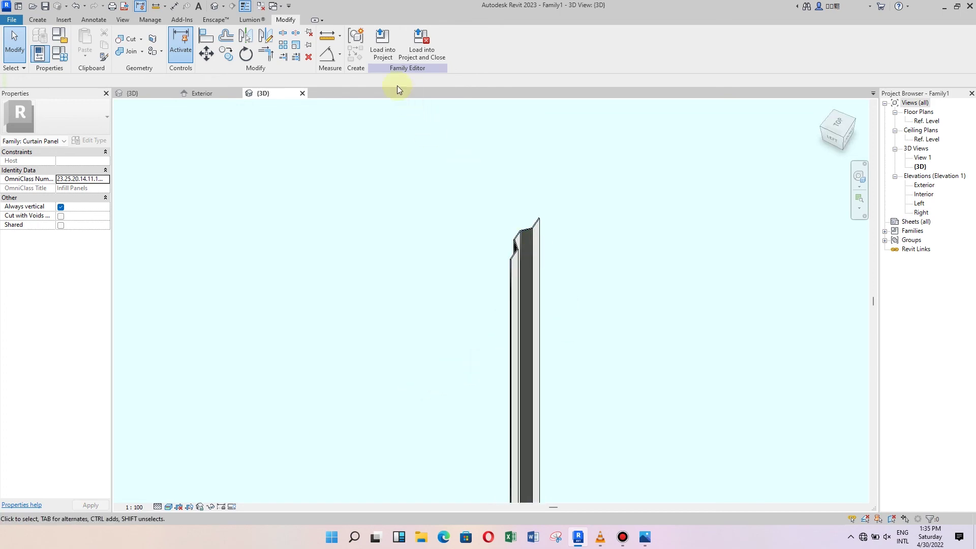
click(383, 46)
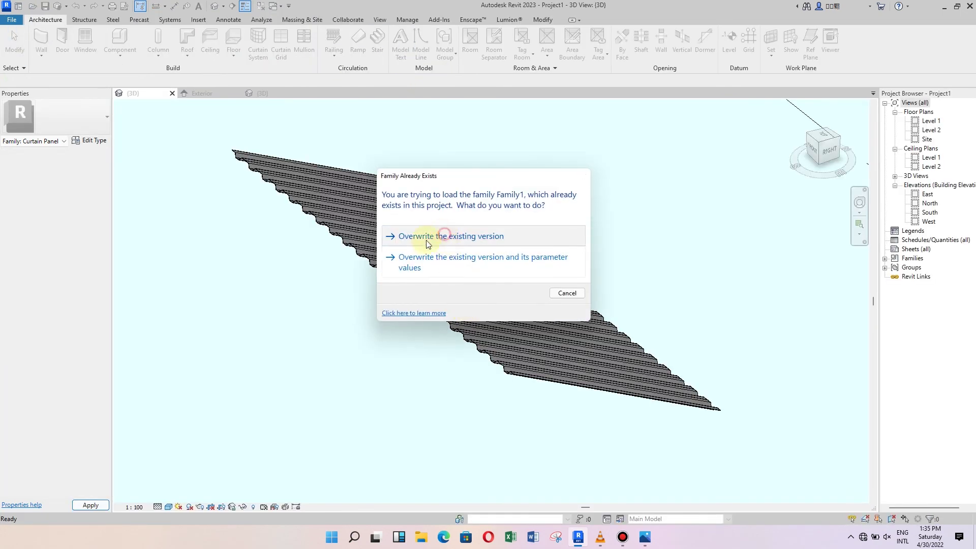
Overwrite the existing Family1 version and change the 3D view's shading style
click(427, 233)
scroll(409, 310, down, 2)
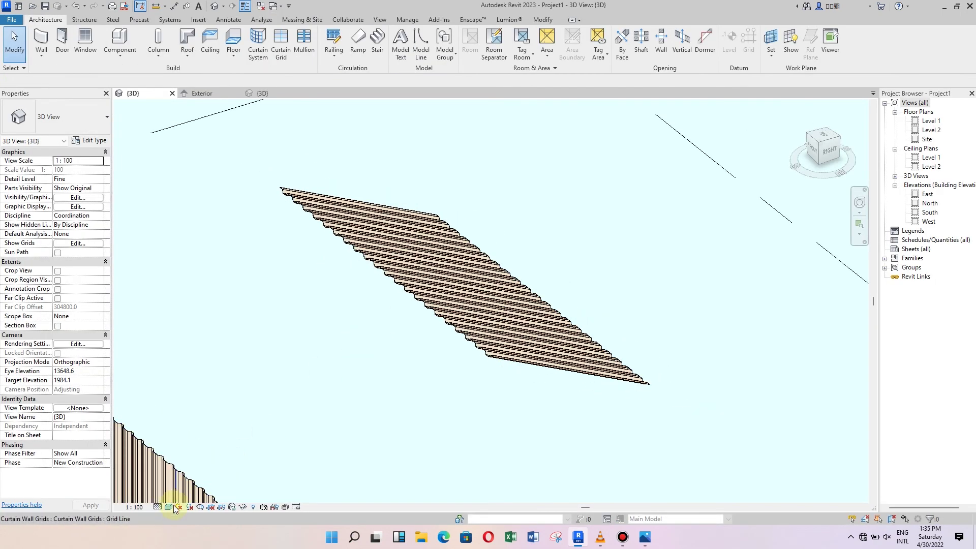
click(168, 506)
scroll(427, 376, down, 2)
Orbit and zoom around the sloped roof to inspect the new corrugated panels
mouse_move(496, 404)
shift+middle_down()
mouse_move(435, 397)
mouse_move(499, 447)
mouse_move(617, 464)
shift+middle_up()
scroll(570, 406, up, 4)
shift+middle_drag(571, 406, 283, 381)
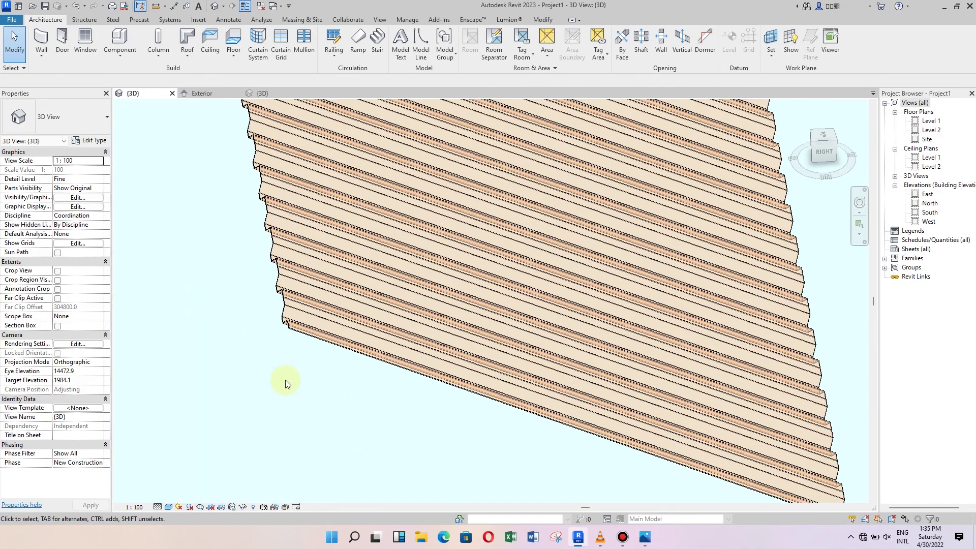
scroll(356, 407, down, 2)
shift+middle_drag(355, 407, 616, 403)
scroll(522, 397, down, 2)
mouse_move(523, 398)
shift+middle_down()
mouse_move(555, 407)
mouse_move(392, 294)
shift+middle_up()
scroll(462, 311, up, 2)
scroll(423, 355, up, 3)
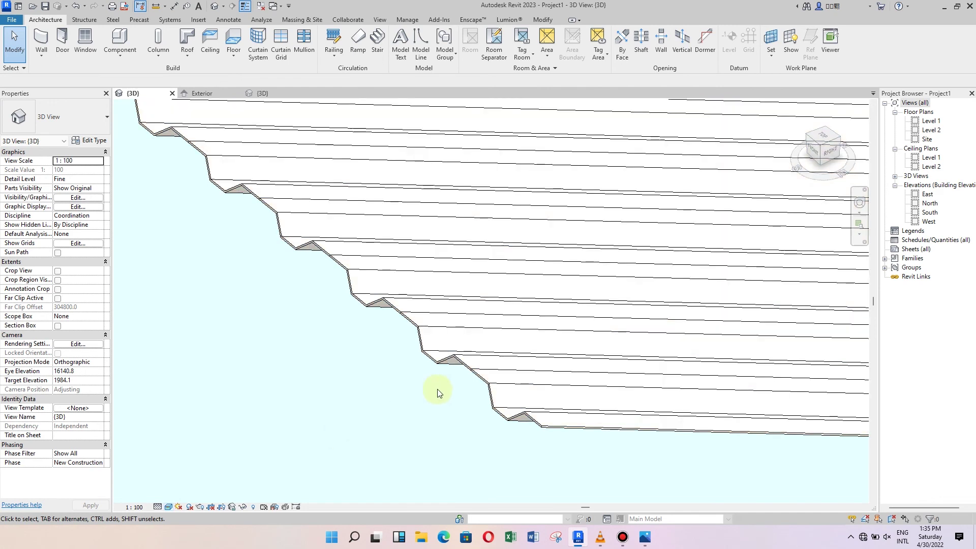
scroll(439, 360, down, 3)
scroll(508, 378, down, 2)
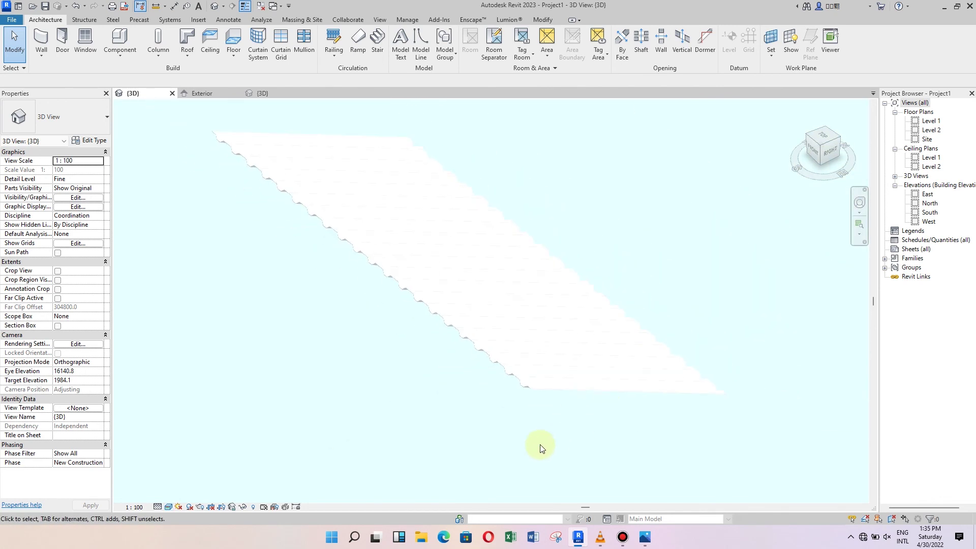
mouse_move(532, 442)
shift+middle_down()
mouse_move(536, 383)
mouse_move(611, 346)
shift+middle_up()
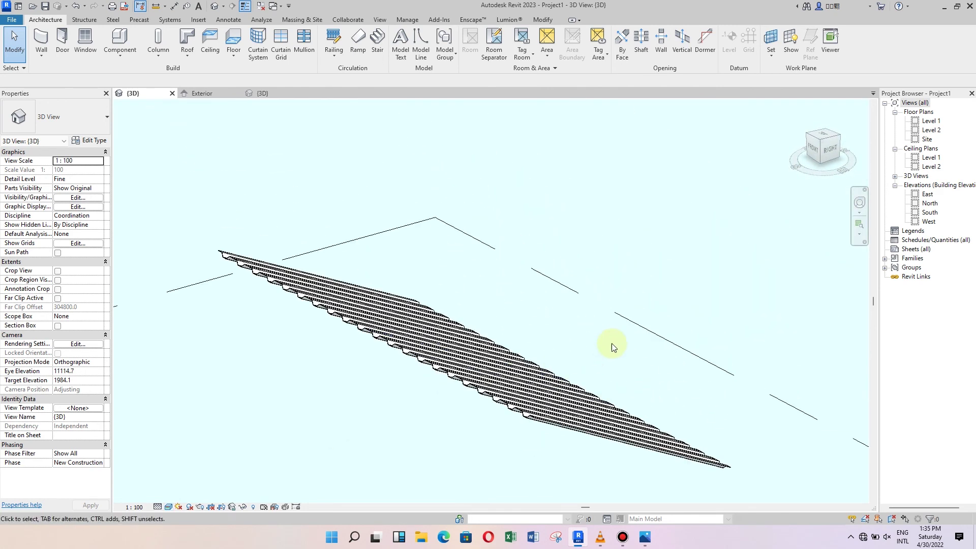
scroll(524, 428, up, 2)
scroll(525, 427, up, 3)
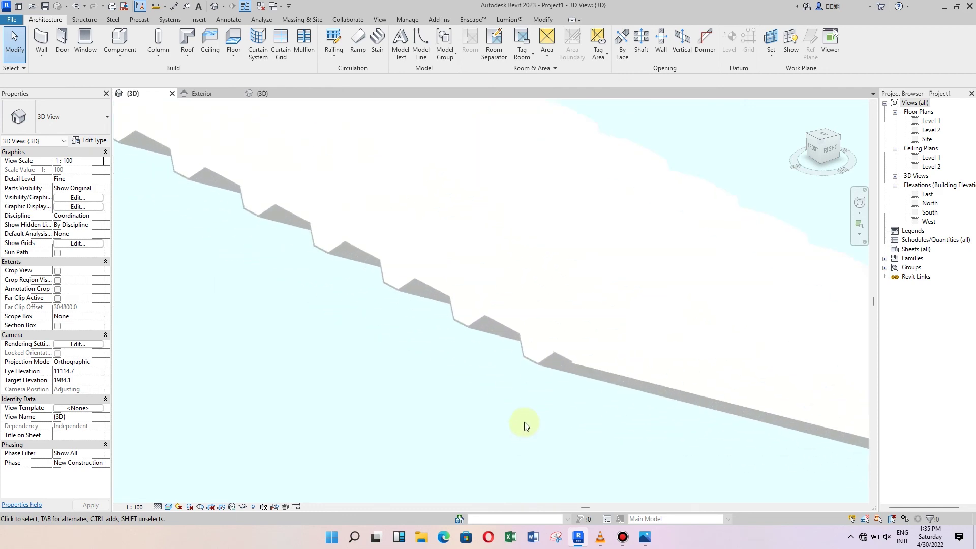
scroll(562, 367, down, 2)
scroll(562, 364, down, 3)
scroll(556, 356, down, 3)
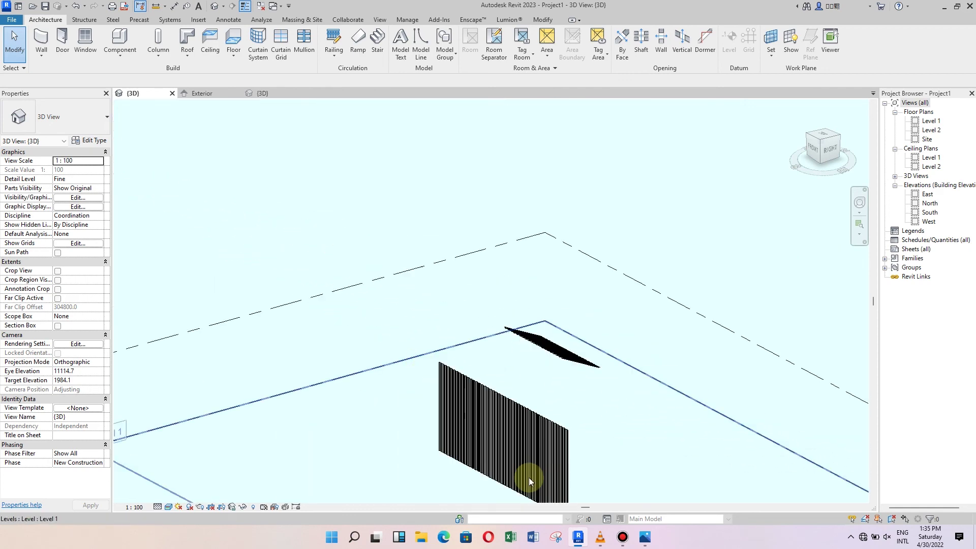
scroll(422, 327, up, 2)
scroll(440, 439, down, 5)
Inspect the corrugated curtain wall from the left, then open the Level 1 floor plan
shift+middle_drag(441, 439, 723, 411)
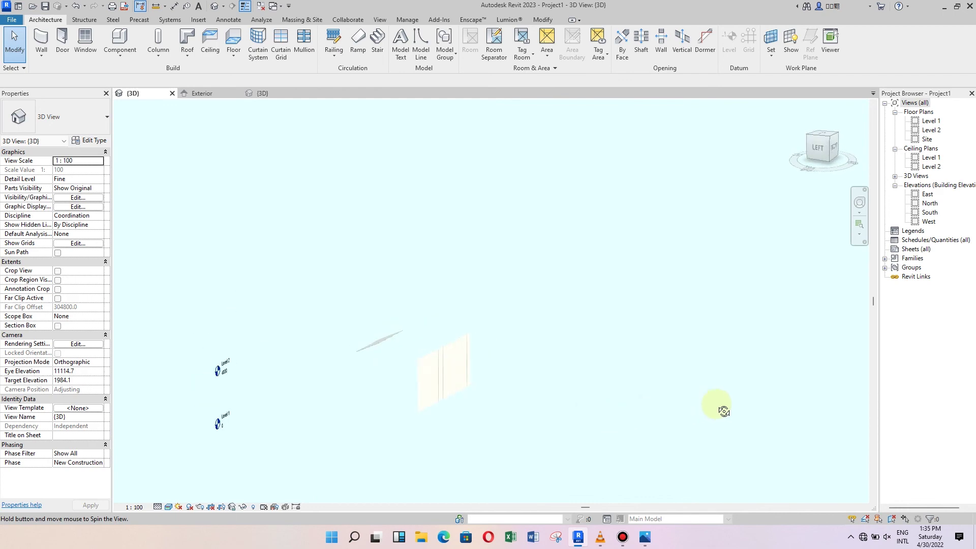
scroll(425, 377, up, 2)
scroll(424, 348, up, 2)
scroll(466, 211, up, 2)
scroll(313, 257, up, 2)
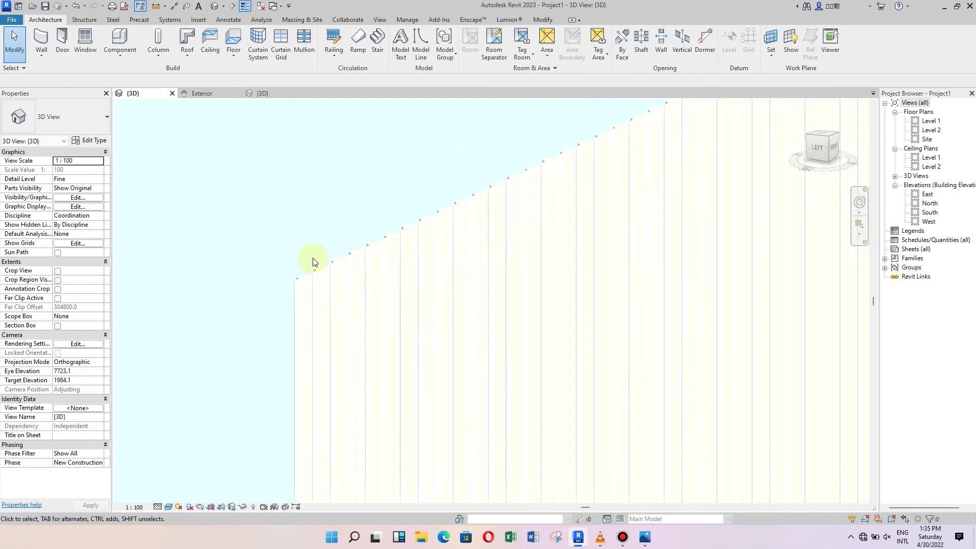
scroll(274, 280, up, 2)
mouse_move(368, 311)
shift+middle_down()
mouse_move(403, 310)
mouse_move(366, 388)
mouse_move(466, 405)
mouse_move(352, 359)
mouse_move(499, 433)
mouse_move(690, 412)
shift+middle_up()
scroll(642, 319, up, 3)
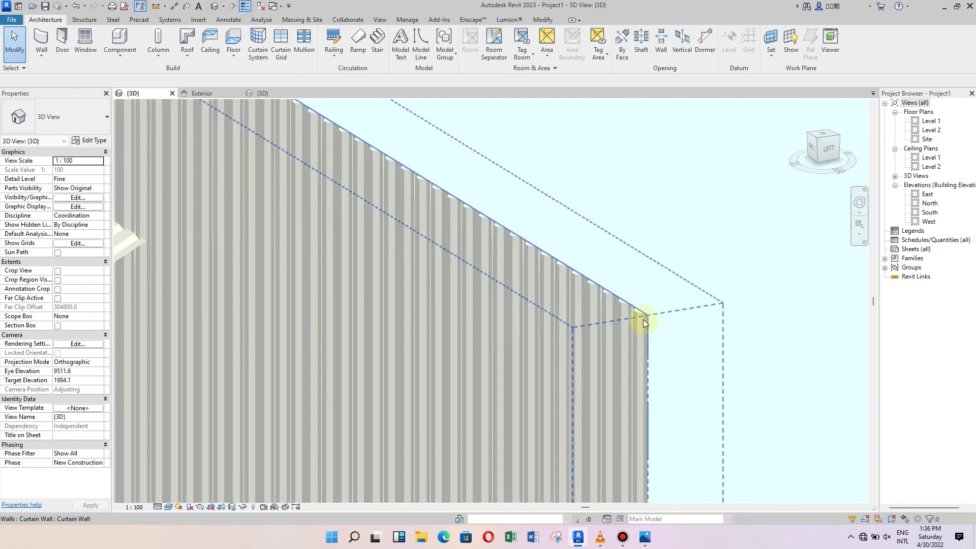
scroll(659, 263, up, 3)
scroll(691, 254, up, 1)
scroll(569, 285, up, 2)
scroll(568, 285, down, 2)
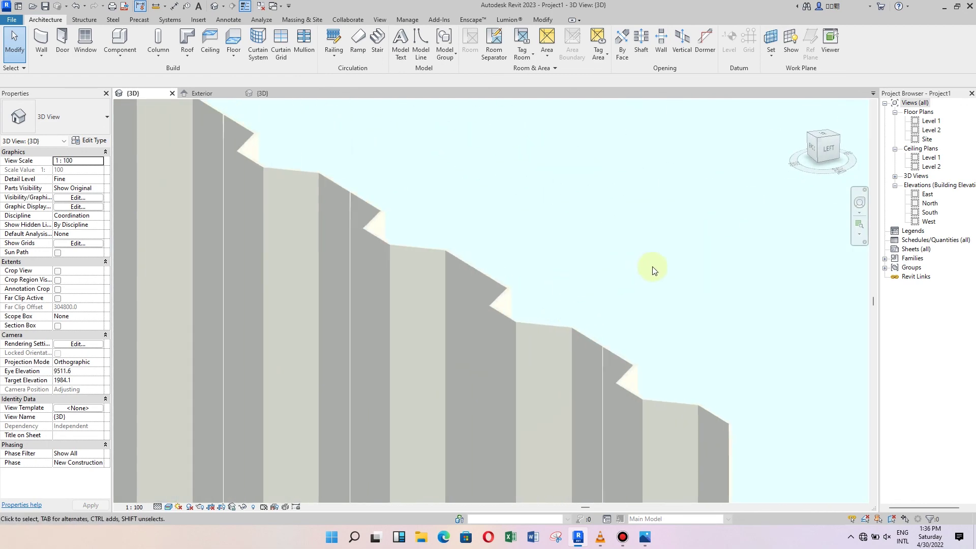
scroll(652, 266, down, 2)
scroll(651, 281, down, 2)
scroll(651, 280, down, 2)
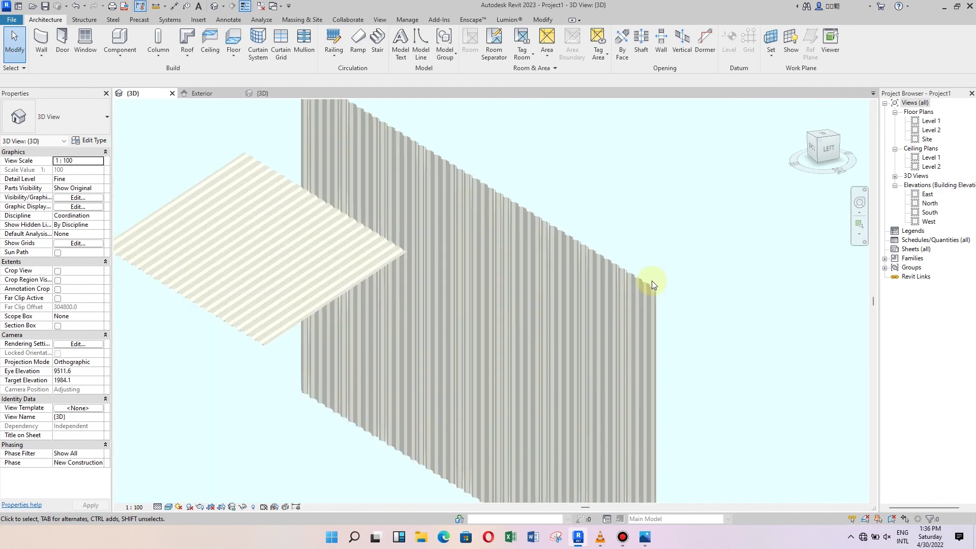
scroll(230, 294, up, 3)
scroll(234, 291, up, 2)
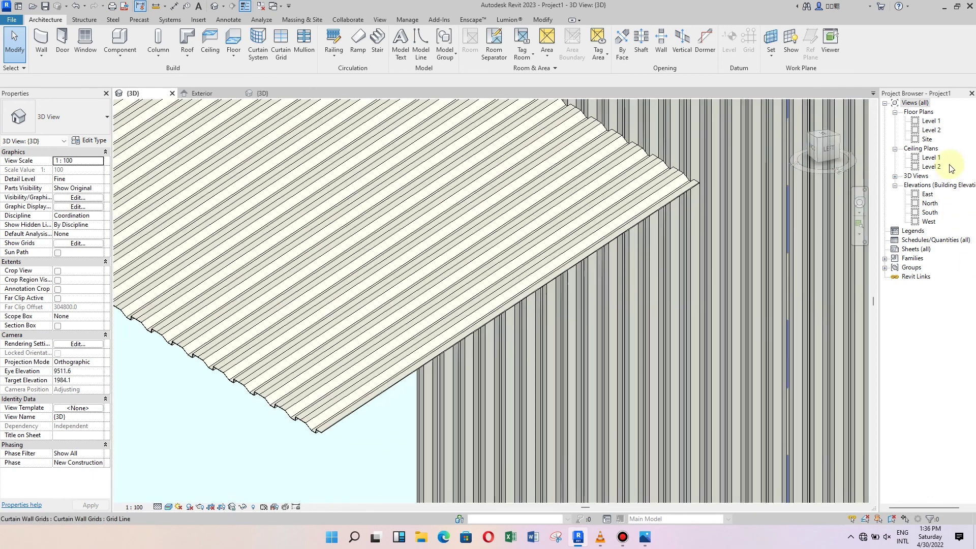
double_click(931, 121)
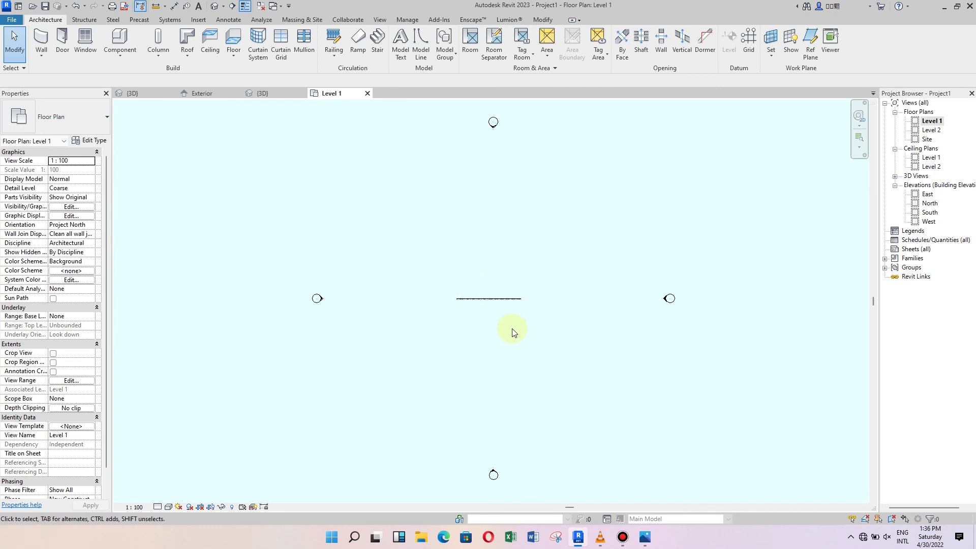
Open the Site floor plan and zoom around to check the corrugated wall
scroll(513, 332, up, 2)
scroll(471, 301, up, 3)
scroll(468, 311, up, 2)
scroll(451, 318, up, 2)
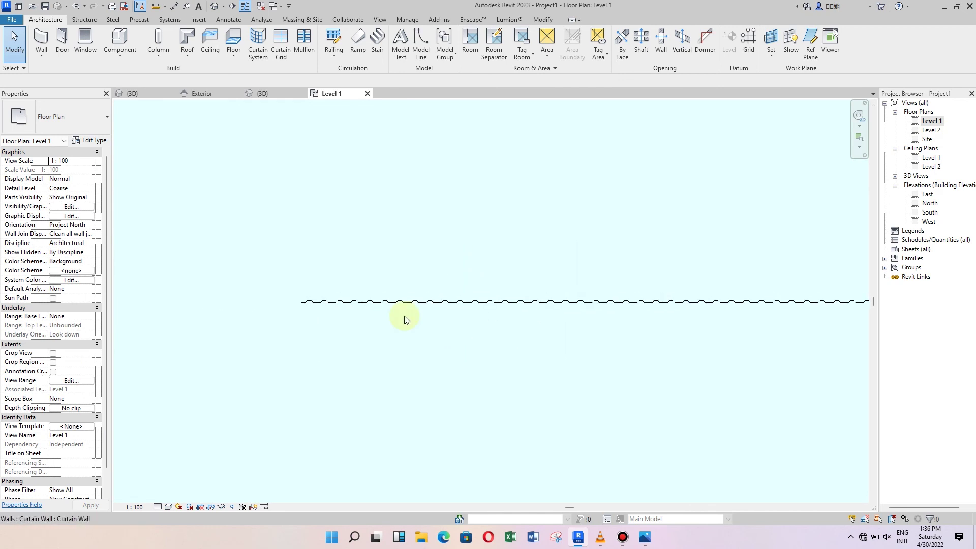
double_click(927, 139)
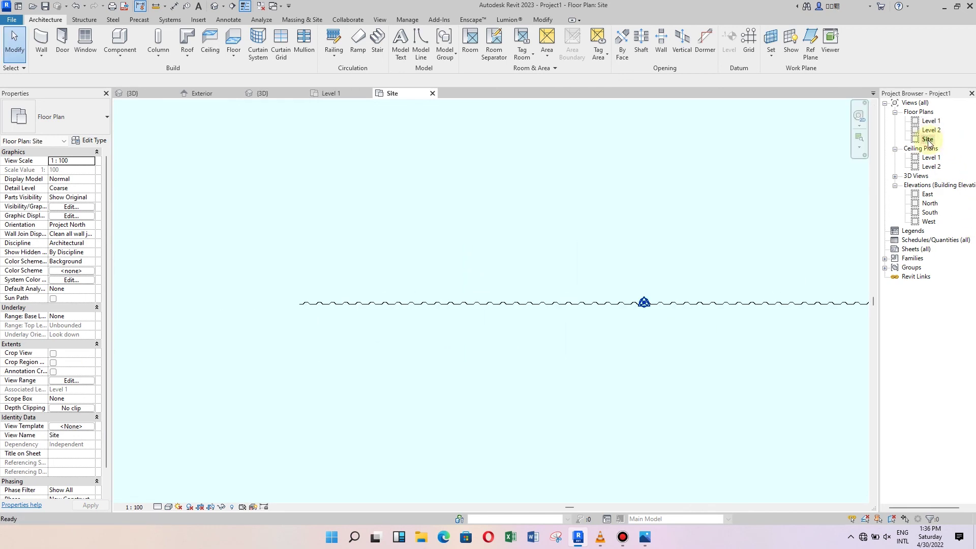
scroll(406, 356, down, 3)
scroll(407, 363, down, 2)
scroll(361, 222, up, 2)
scroll(457, 203, up, 1)
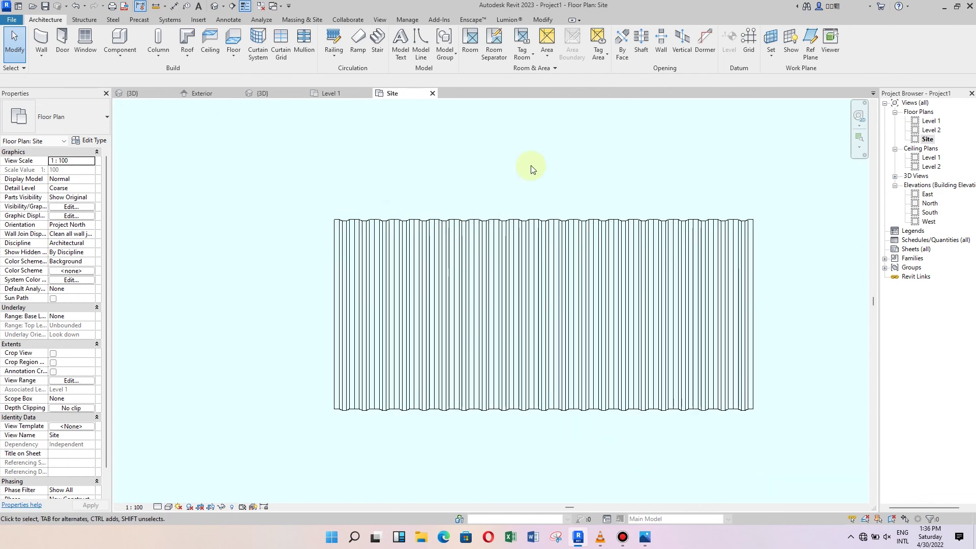
scroll(526, 178, up, 1)
scroll(251, 229, up, 1)
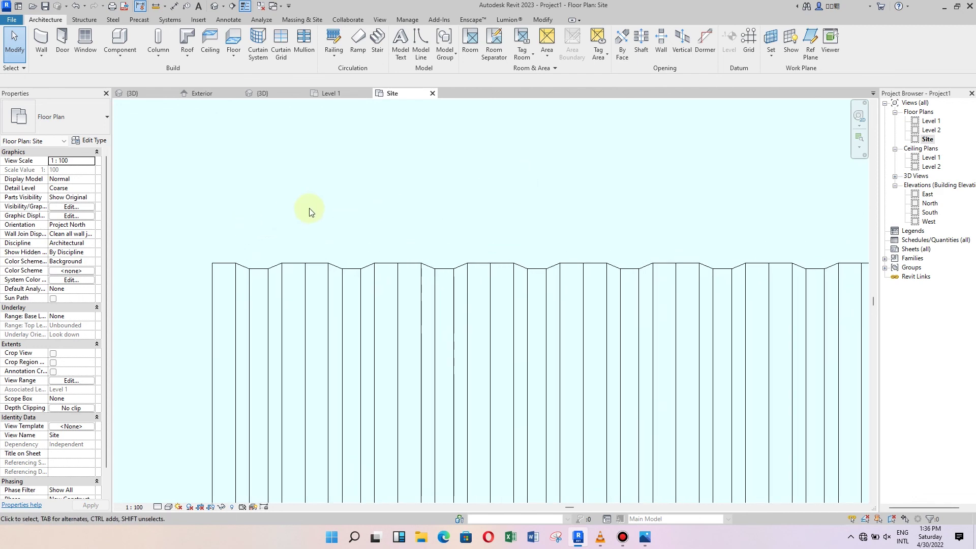
scroll(403, 166, down, 2)
scroll(387, 166, down, 2)
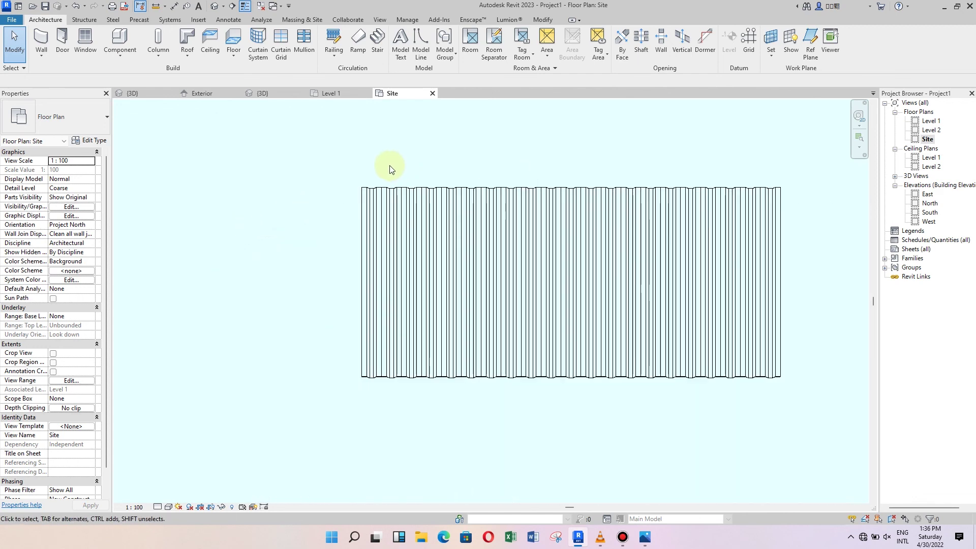
scroll(517, 210, down, 1)
scroll(612, 183, up, 2)
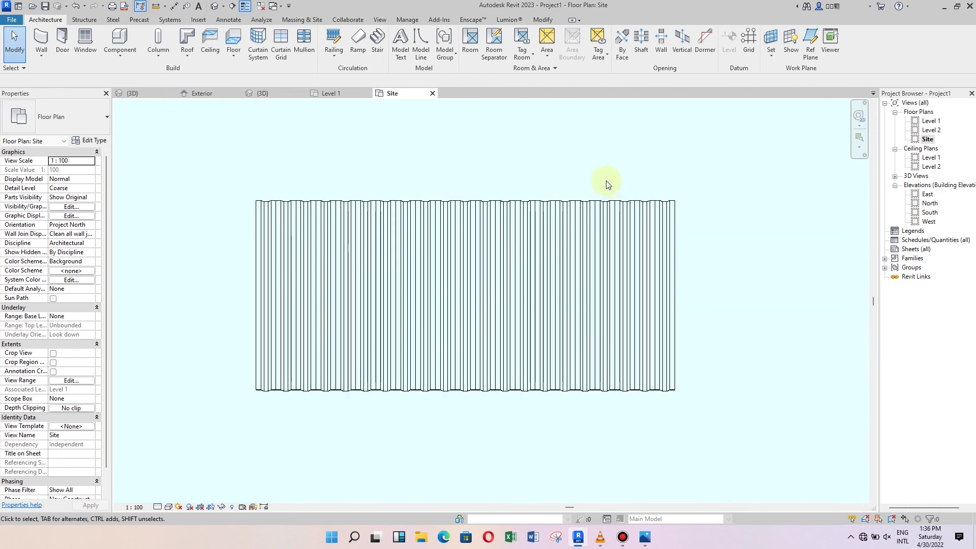
View roof and wall together in 3D, then return to Family1's Exterior elevation
click(213, 6)
scroll(521, 331, down, 3)
scroll(511, 298, down, 1)
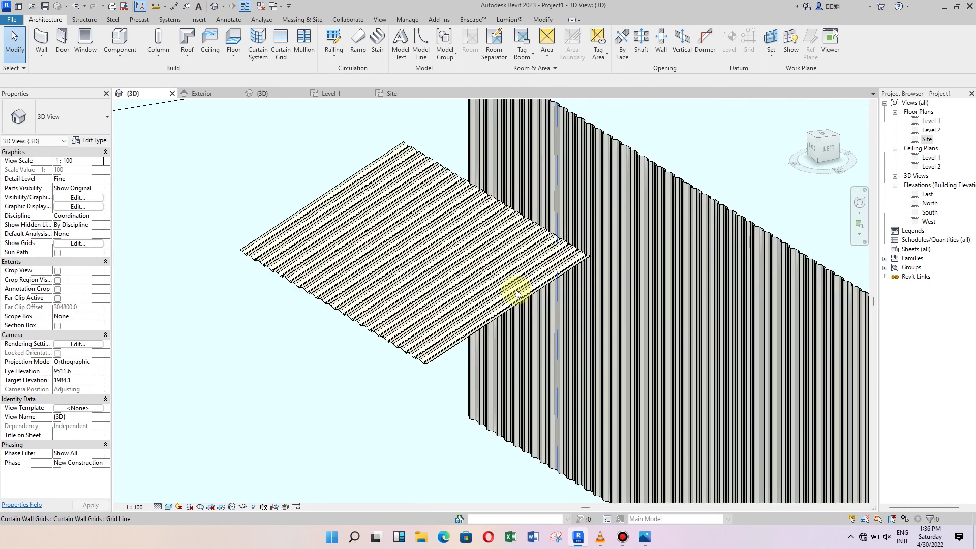
mouse_move(569, 284)
shift+middle_down()
mouse_move(562, 356)
mouse_move(414, 370)
mouse_move(464, 396)
shift+middle_up()
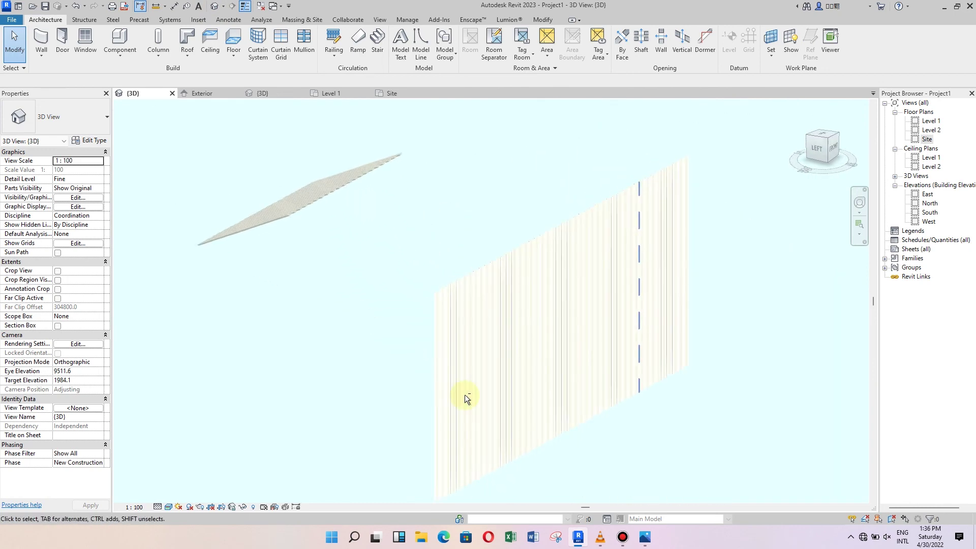
scroll(464, 396, up, 2)
scroll(529, 351, up, 2)
click(203, 94)
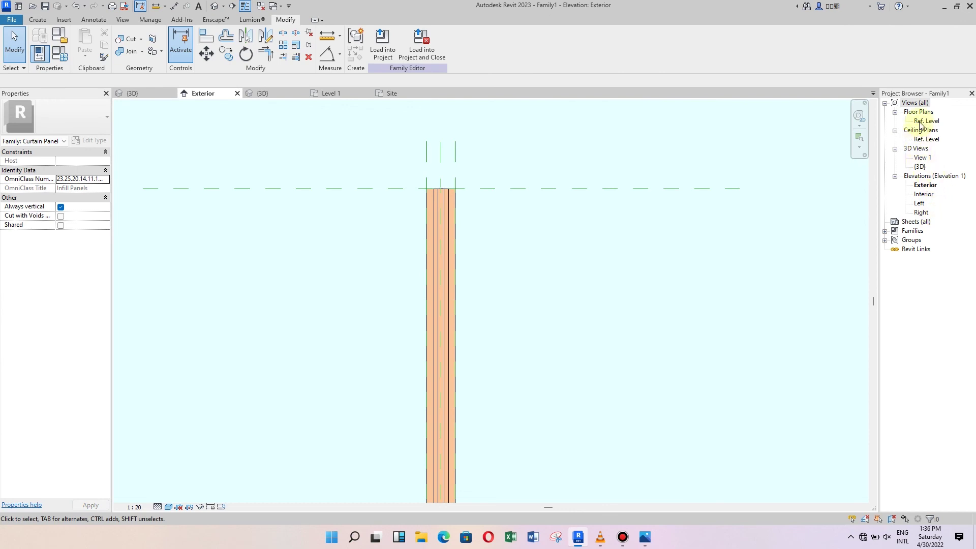
Open Family1's Ref. Level plan and zoom in on the trapezoidal corrugated profile
double_click(920, 123)
scroll(465, 333, up, 2)
scroll(462, 336, up, 2)
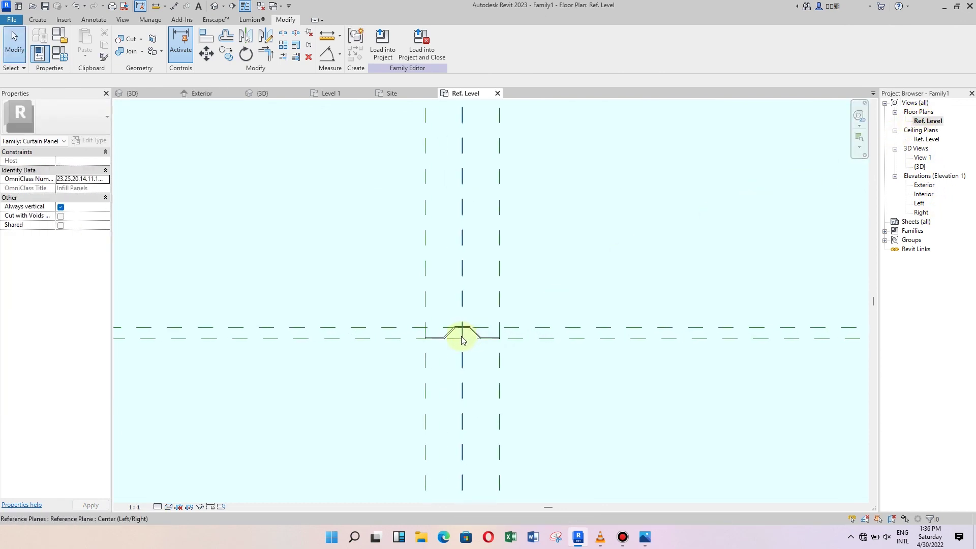
scroll(462, 356, up, 3)
scroll(525, 357, up, 1)
scroll(444, 344, down, 1)
scroll(527, 349, up, 1)
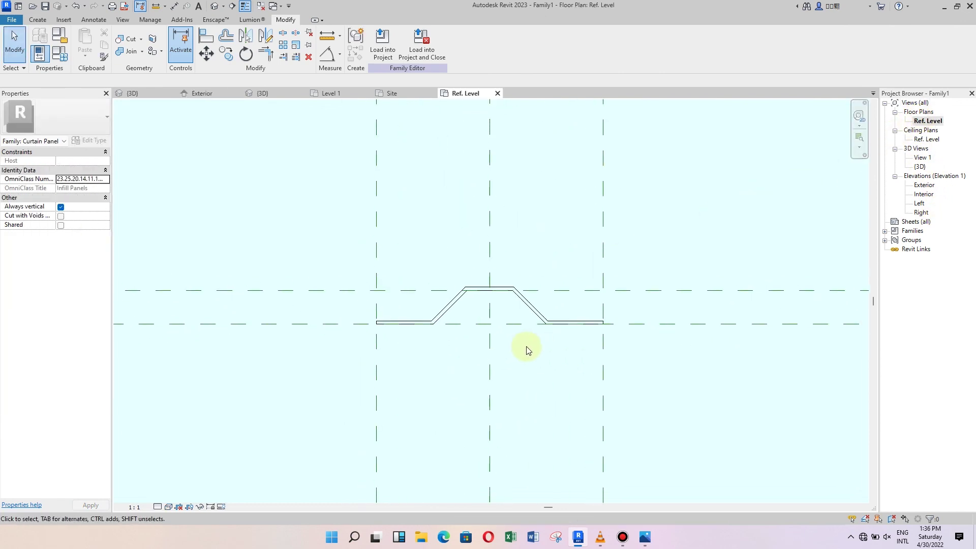